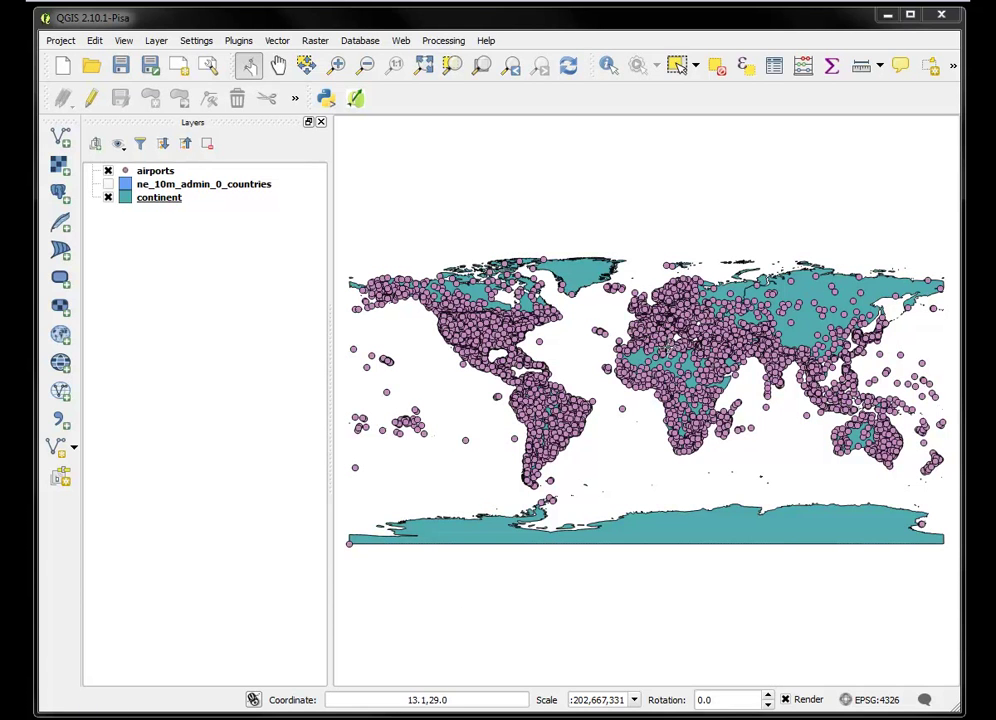
Check the project's coordinate reference system settings, then close Project Properties unchanged.
click(62, 41)
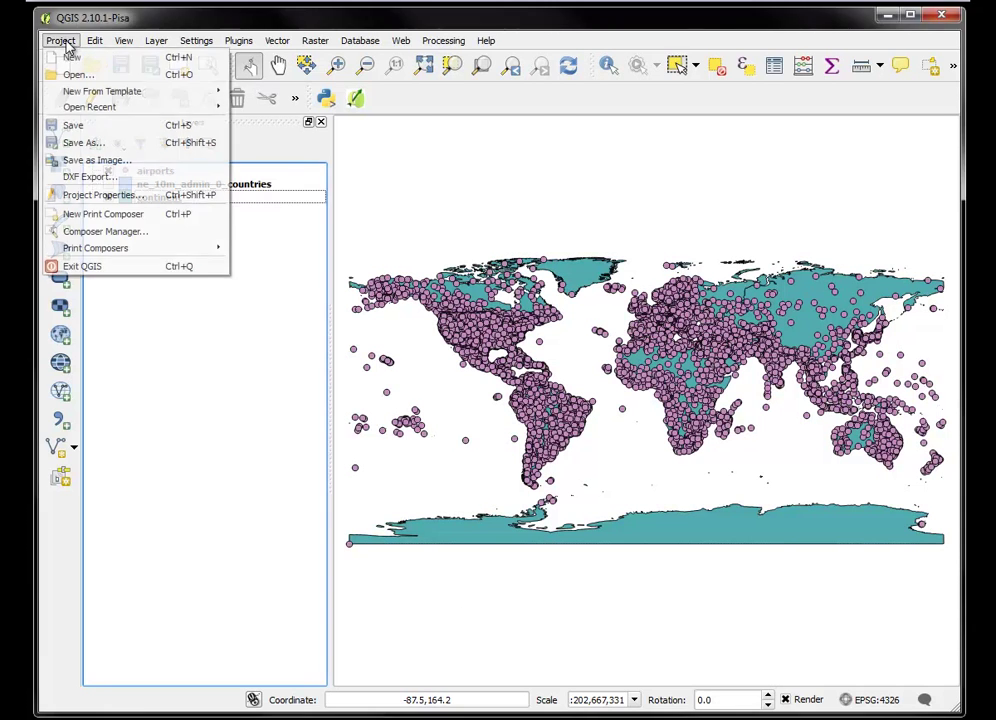
click(107, 194)
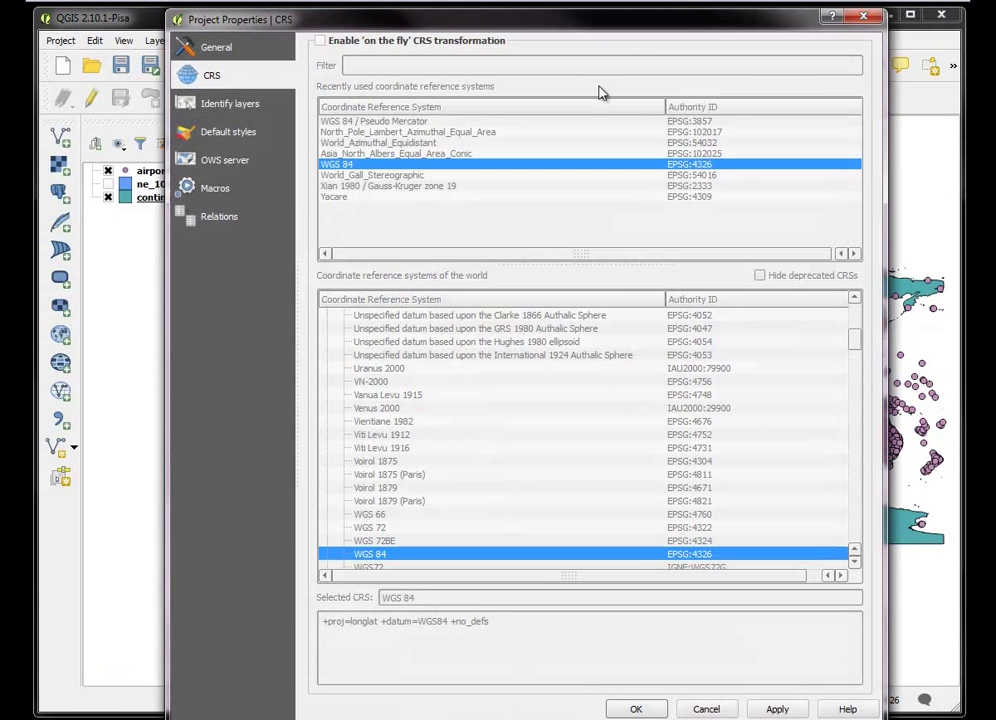
click(862, 17)
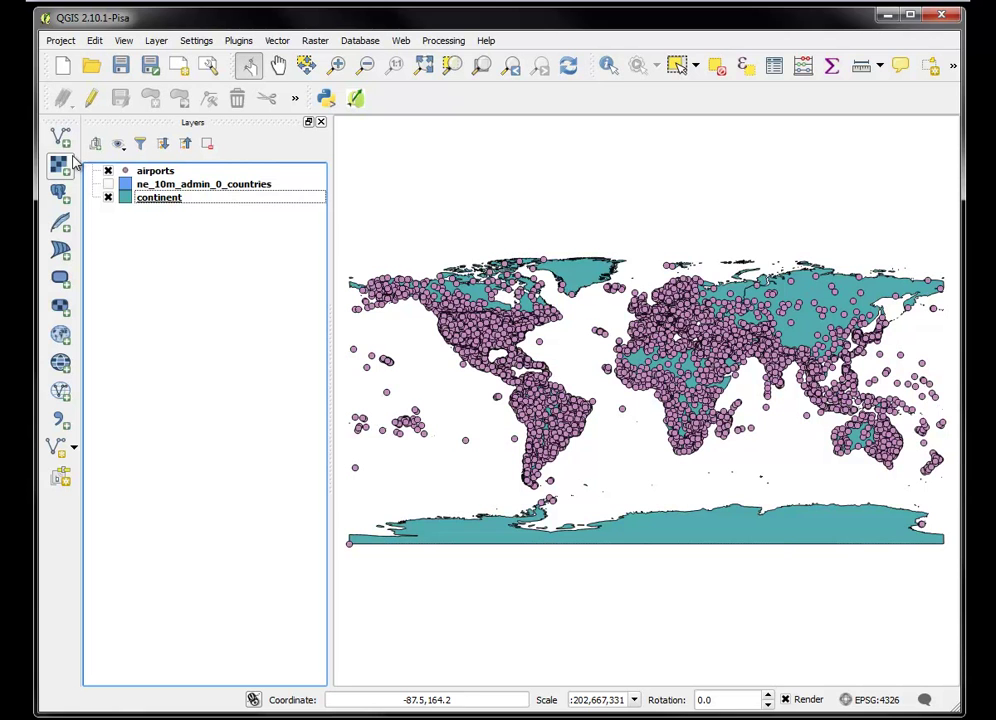
Pick tw_XIAN80, tw_stations and Taiwan_CARMA_Xian80 shapefiles from 3_part_three, then cancel adding them.
click(61, 137)
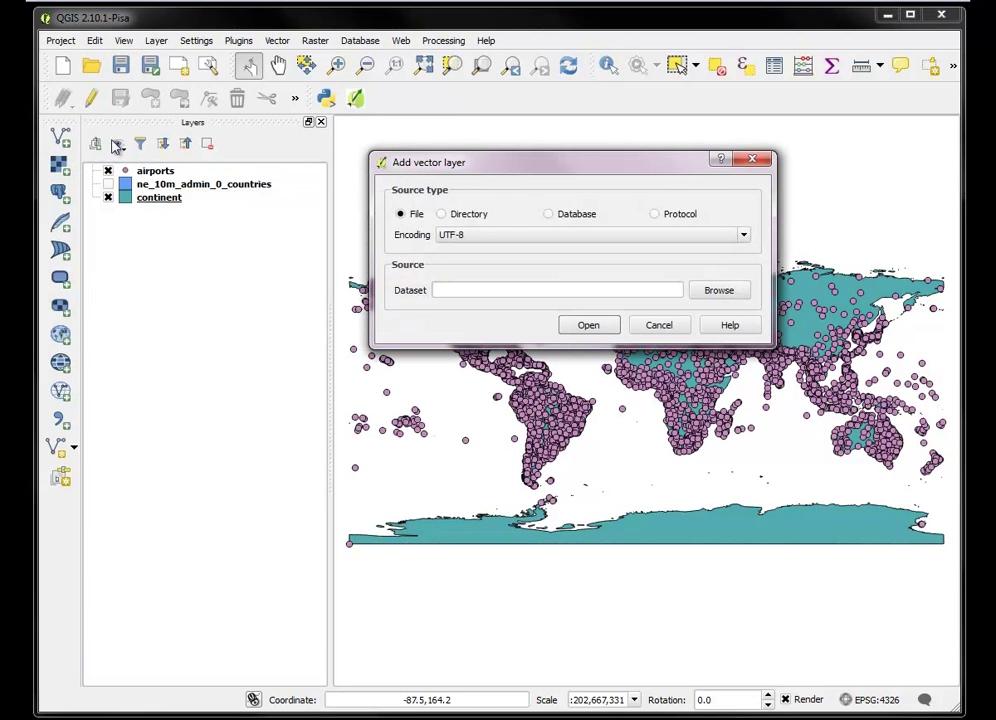
click(723, 292)
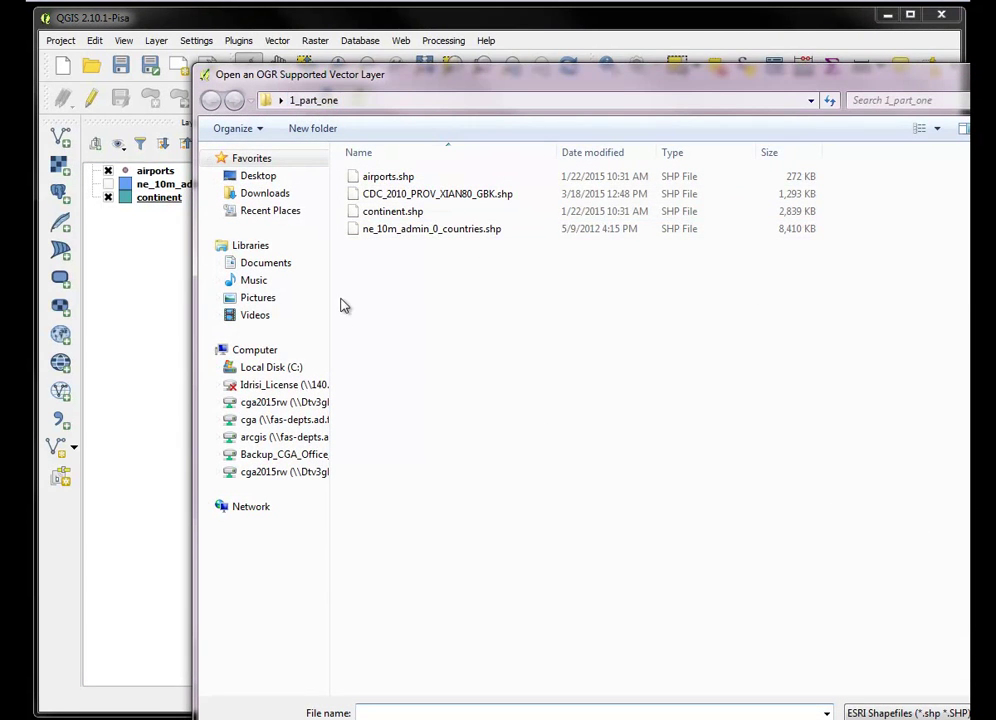
click(281, 101)
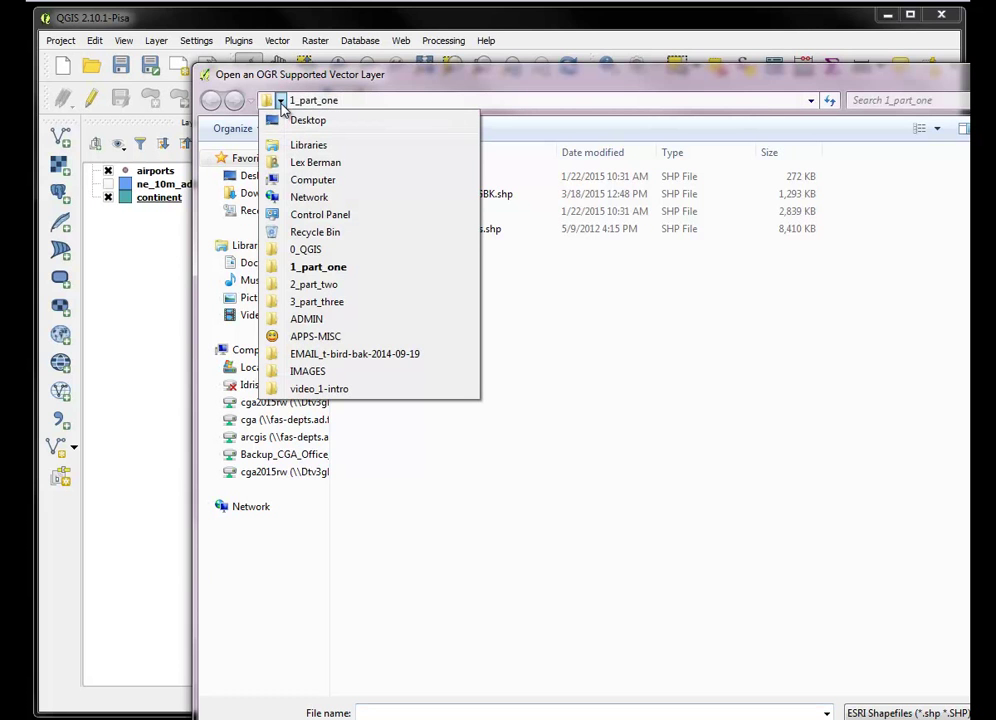
click(317, 301)
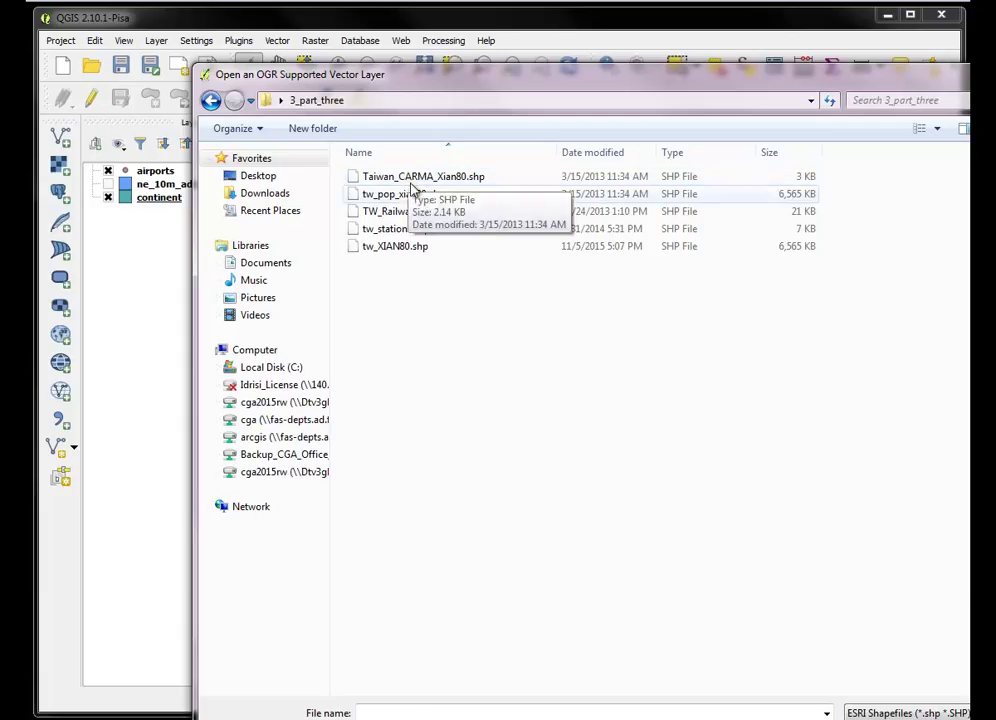
click(403, 259)
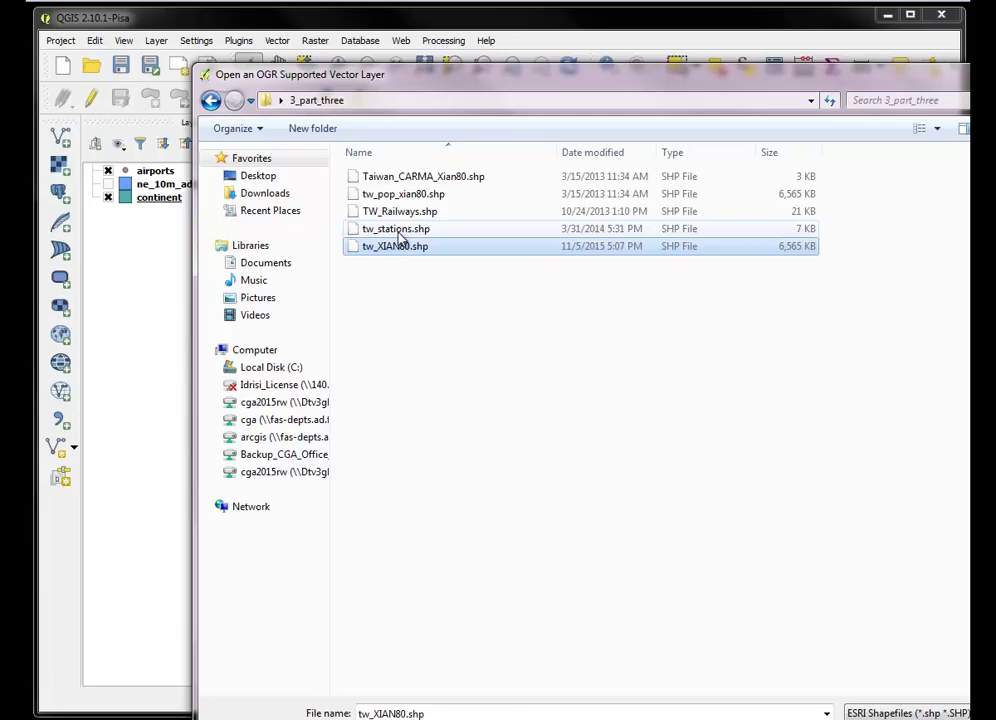
ctrl+click(400, 236)
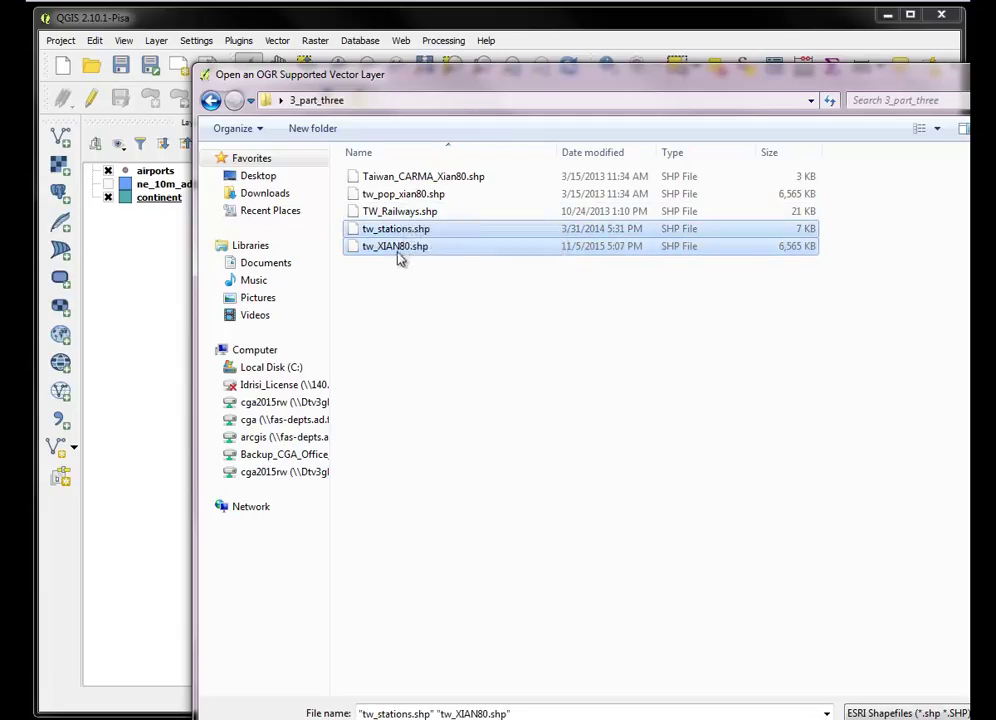
ctrl+click(408, 182)
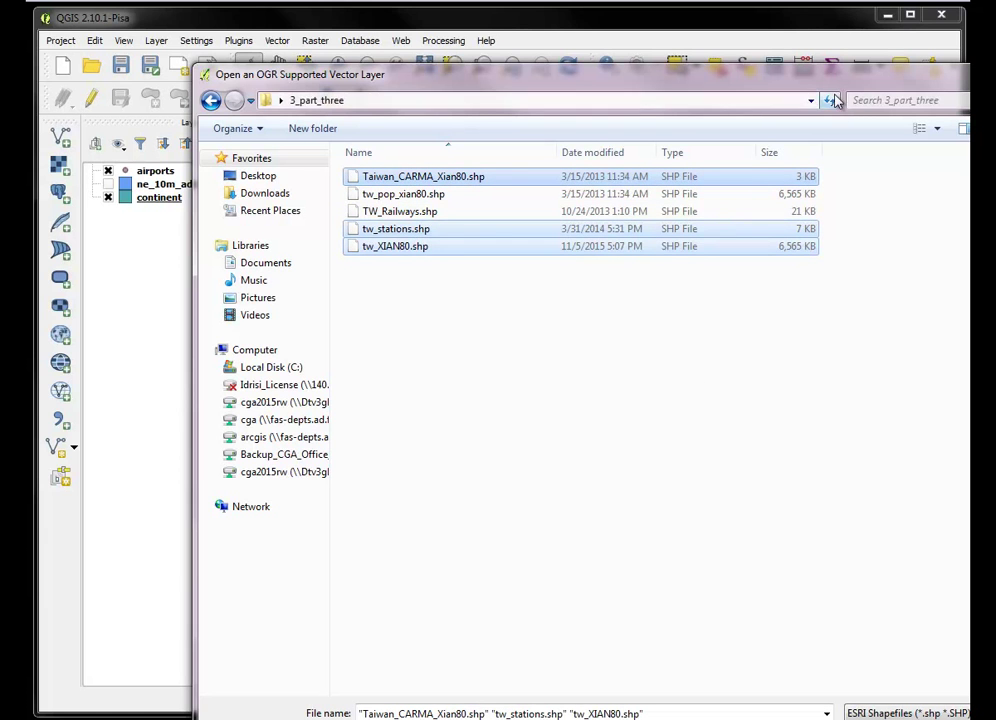
drag(829, 89, 751, 45)
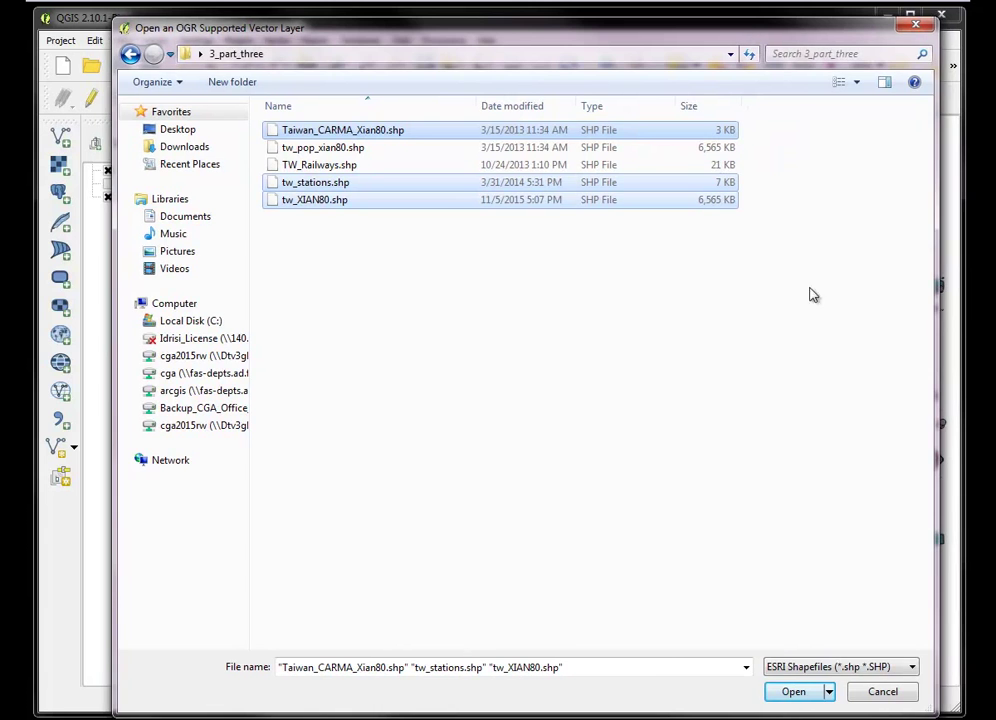
click(792, 692)
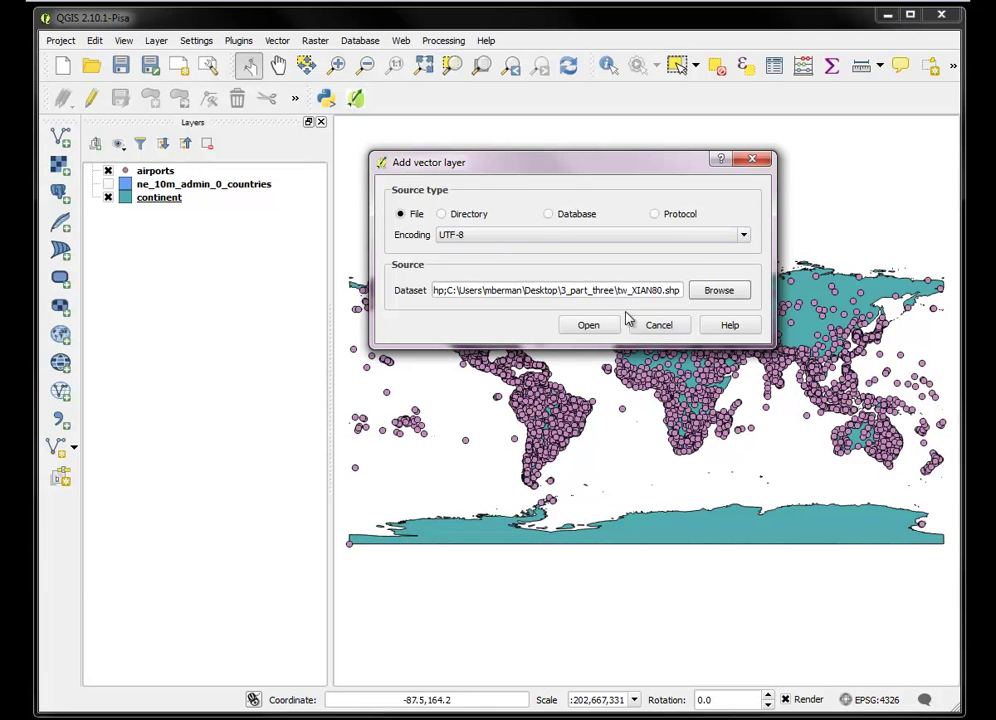
click(652, 326)
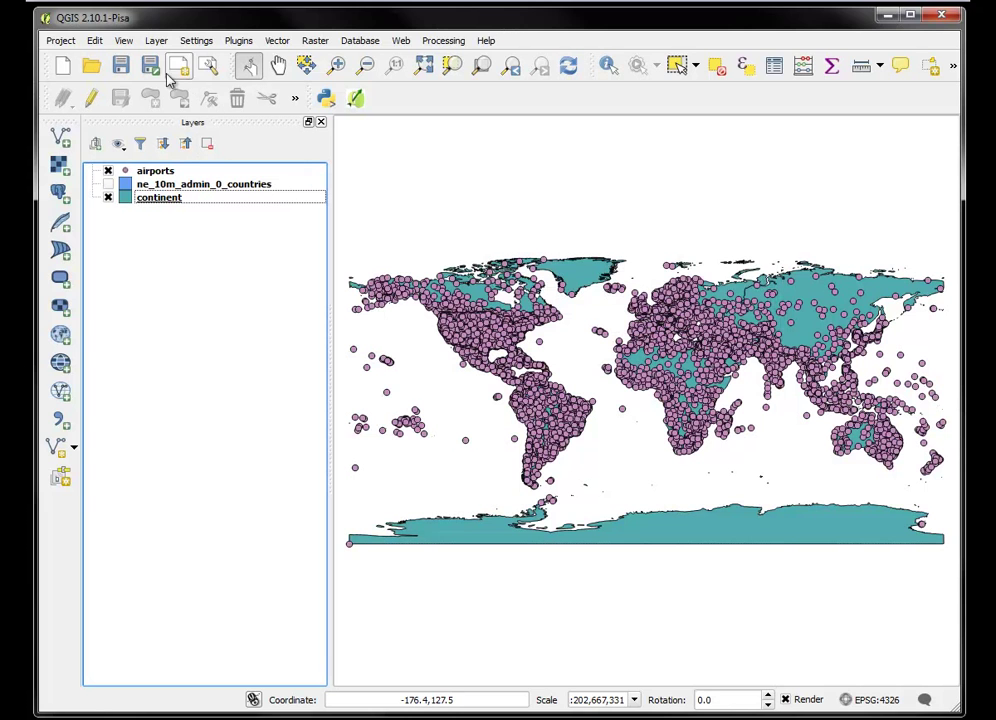
Add Taiwan_CARMA_Xian80.shp and tw_stations.shp as layers with UTF-8 encoding.
click(59, 134)
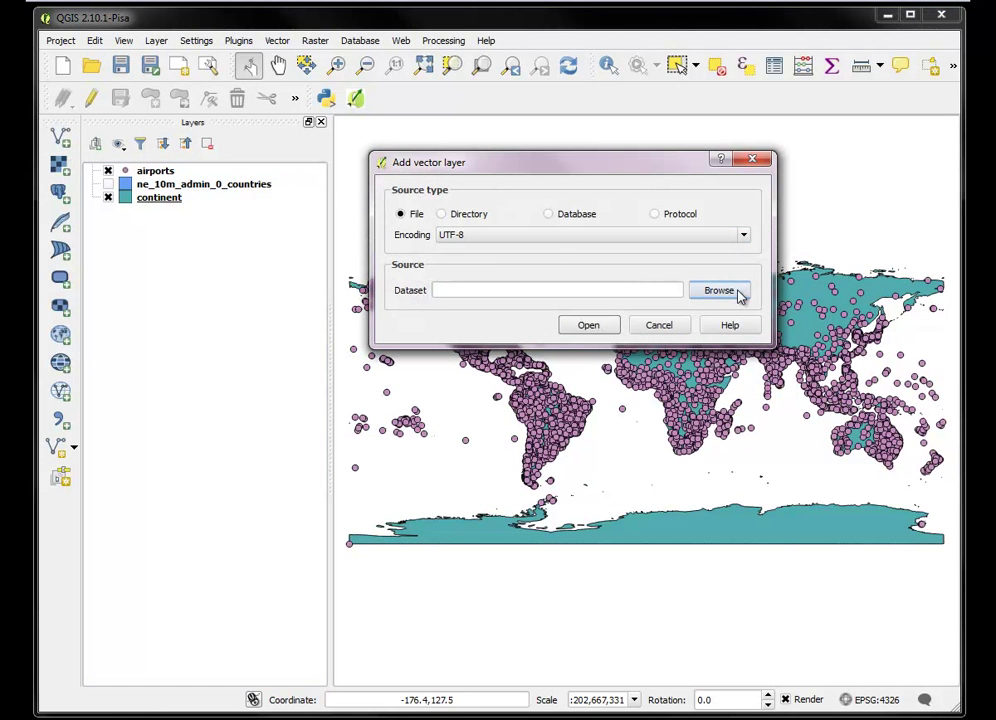
click(744, 236)
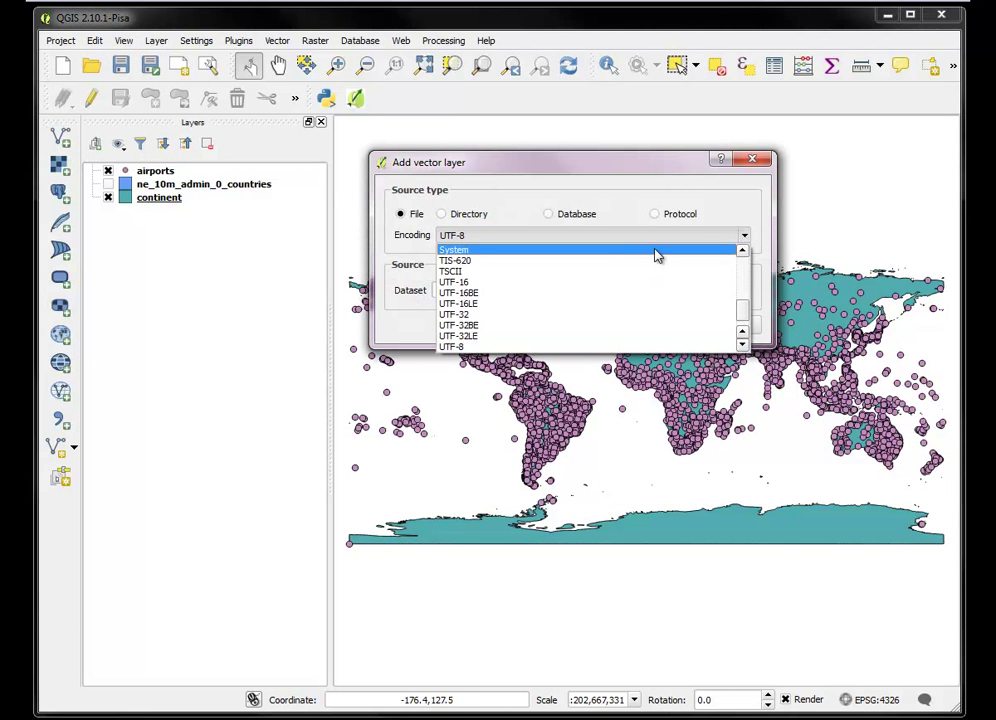
click(647, 236)
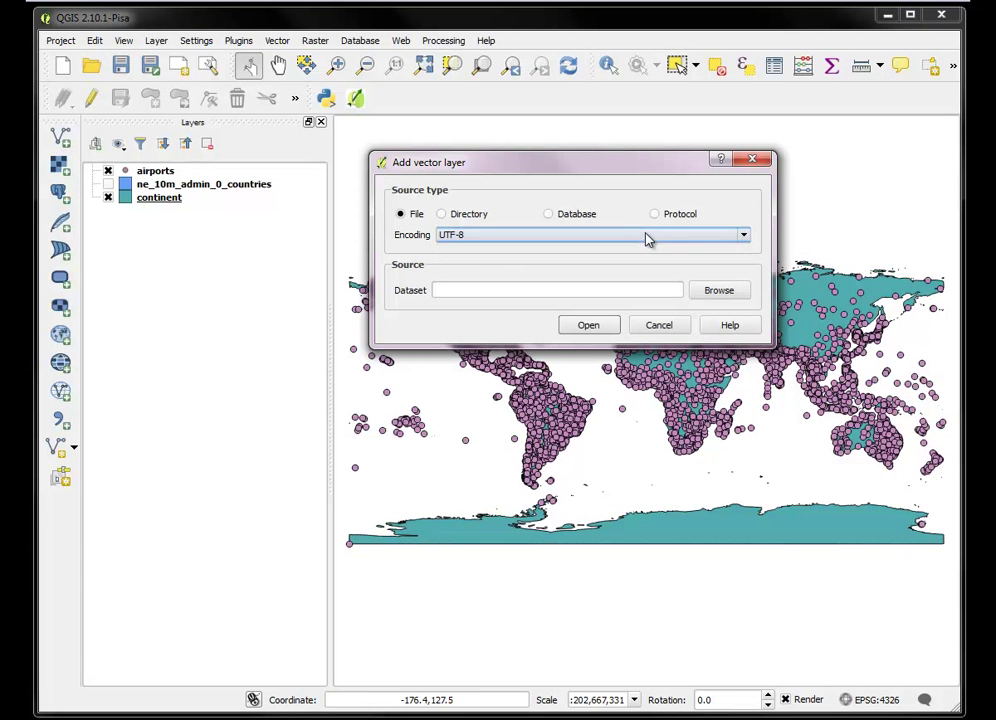
click(717, 291)
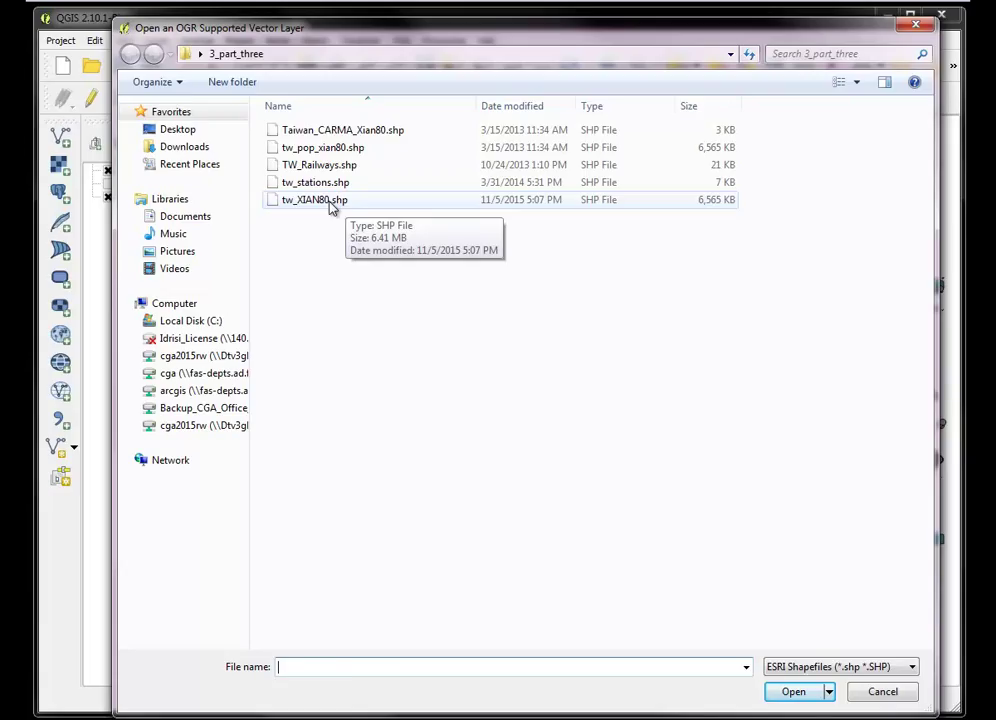
click(335, 131)
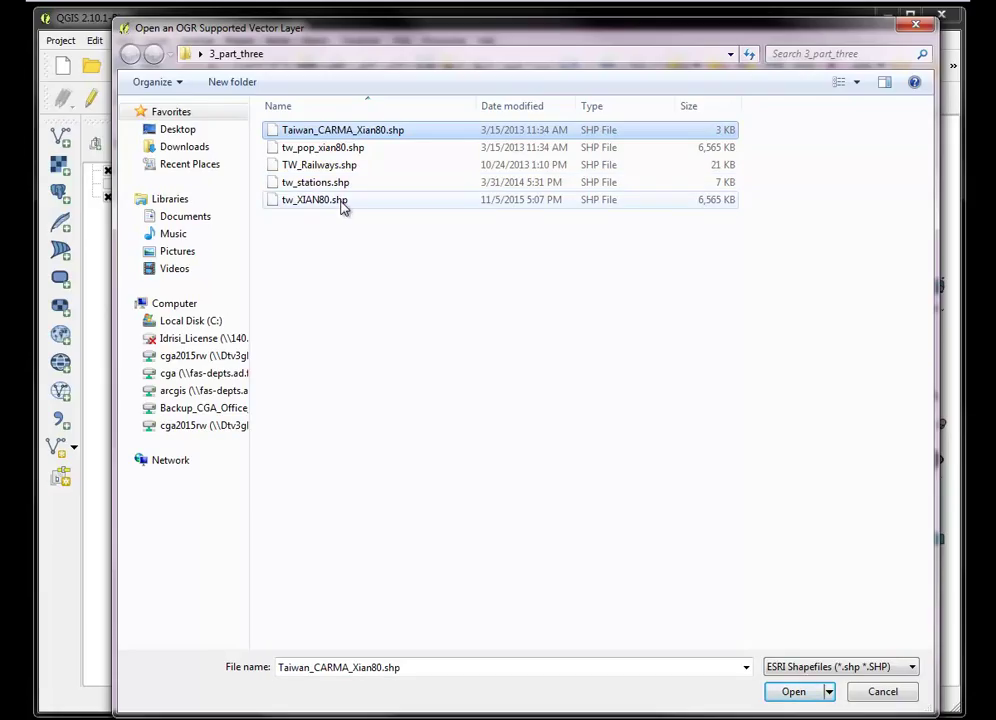
ctrl+click(340, 184)
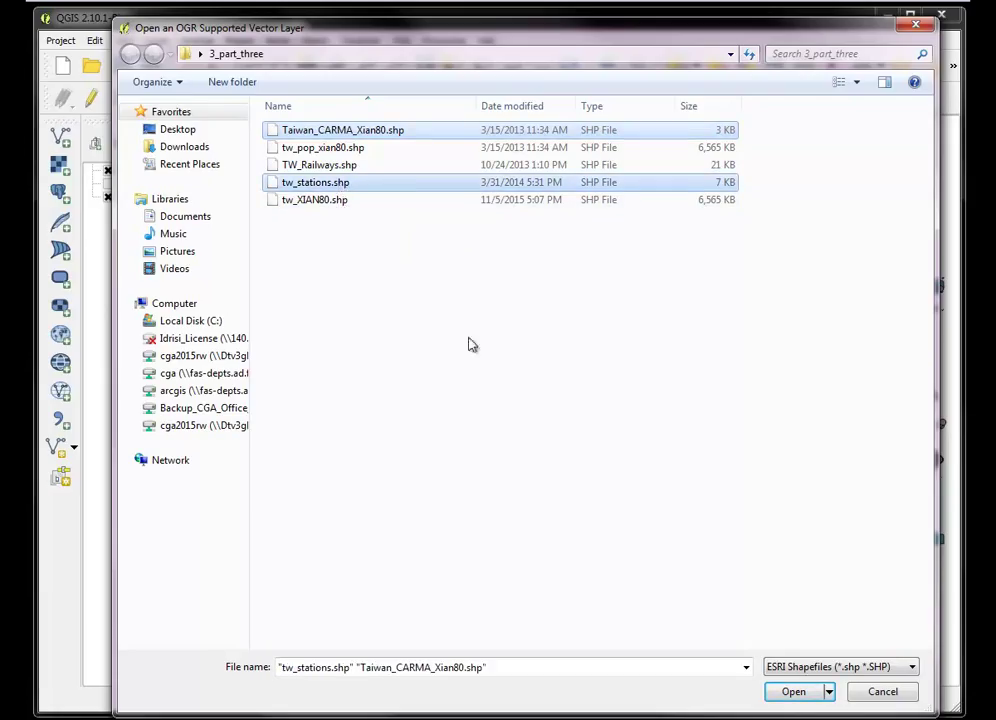
click(794, 692)
click(576, 324)
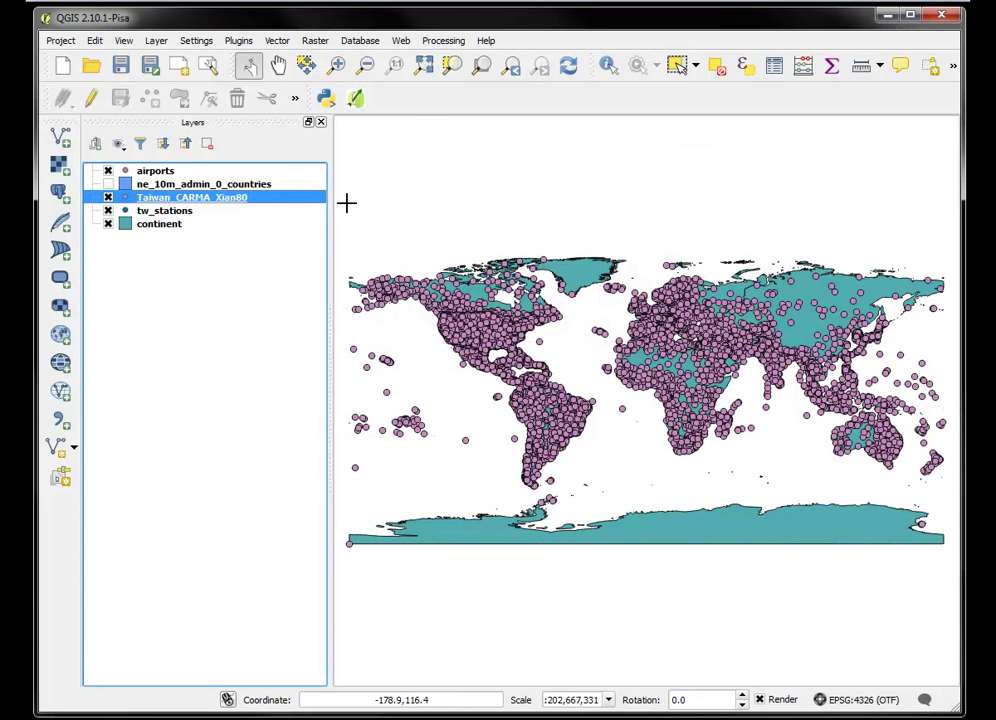
Zoom to the tw_stations extent and review its 219-feature attribute table in an enlarged window.
right_click(174, 210)
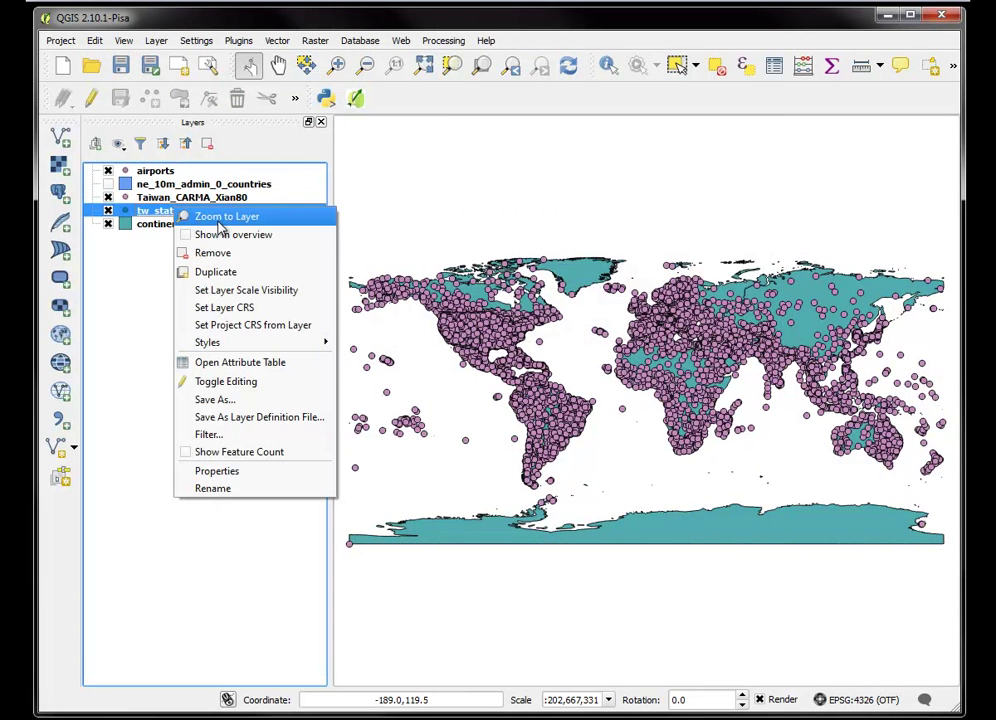
click(220, 220)
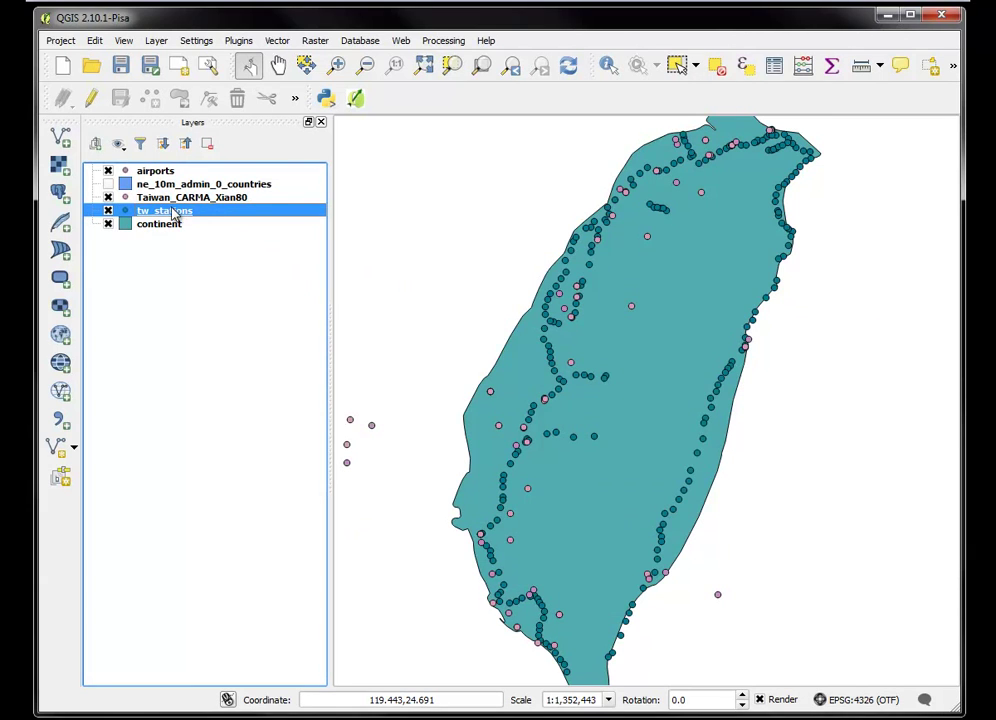
right_click(174, 212)
click(233, 361)
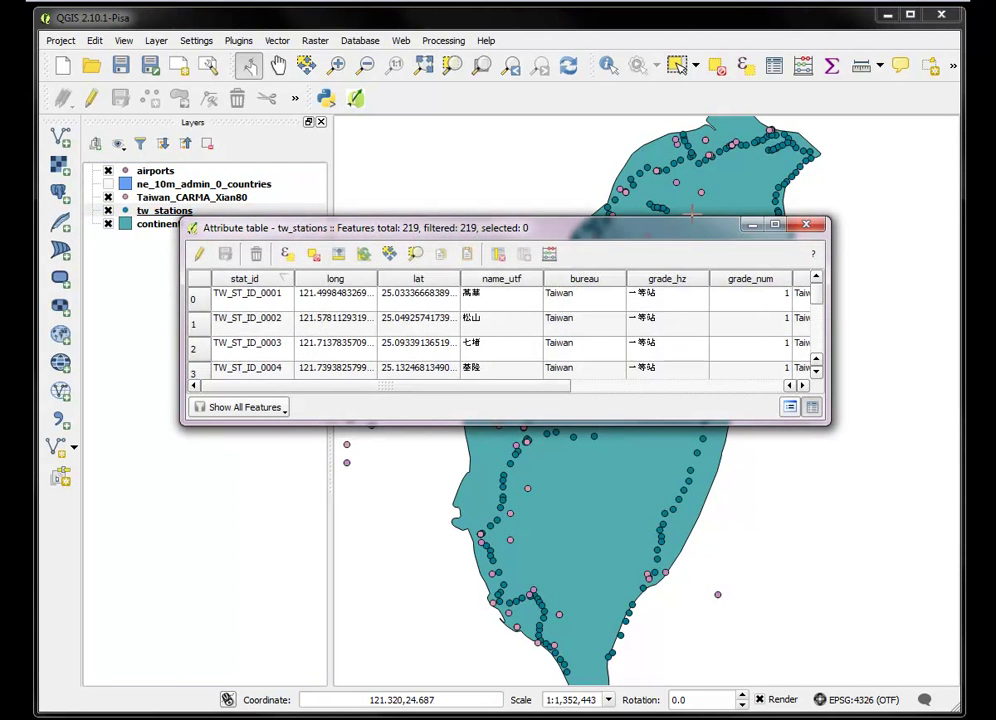
drag(692, 217, 692, 133)
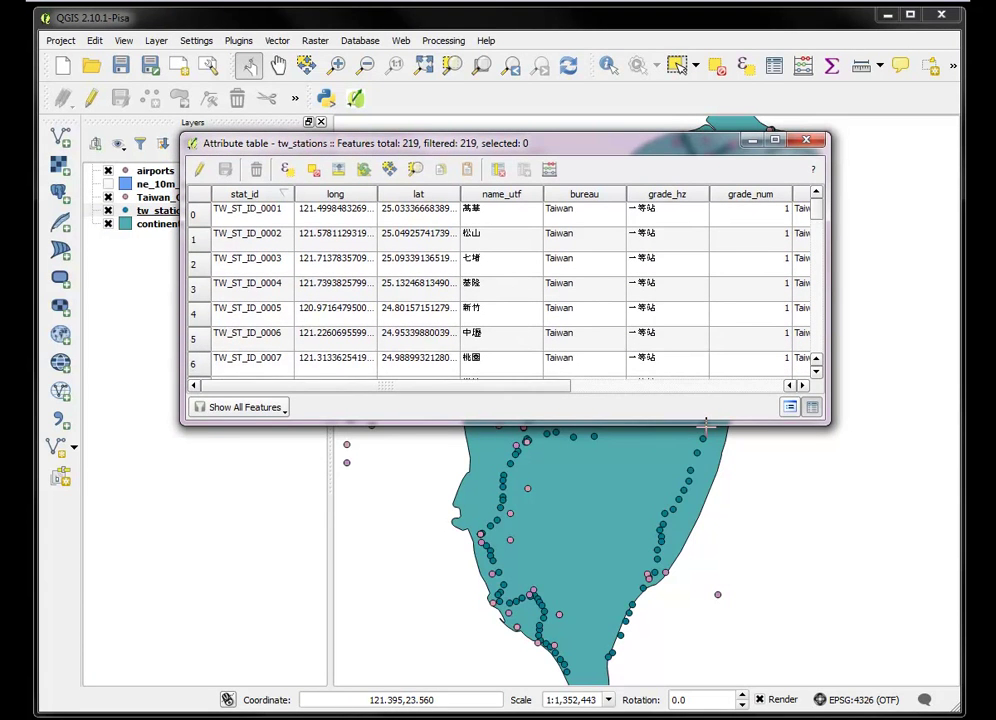
drag(705, 424, 710, 628)
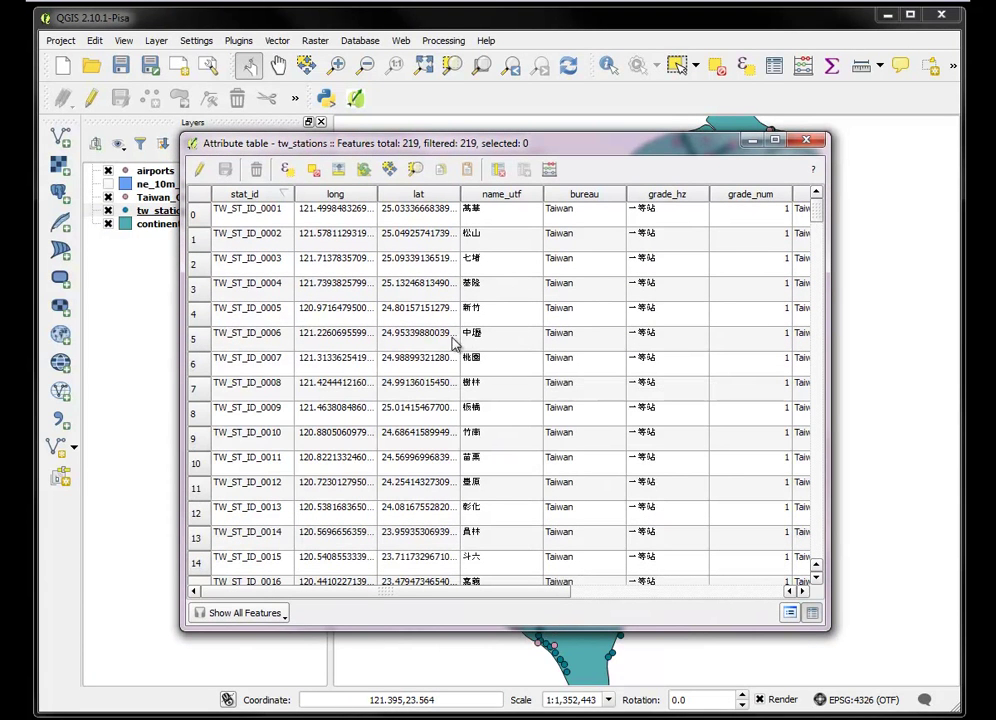
click(811, 143)
click(60, 137)
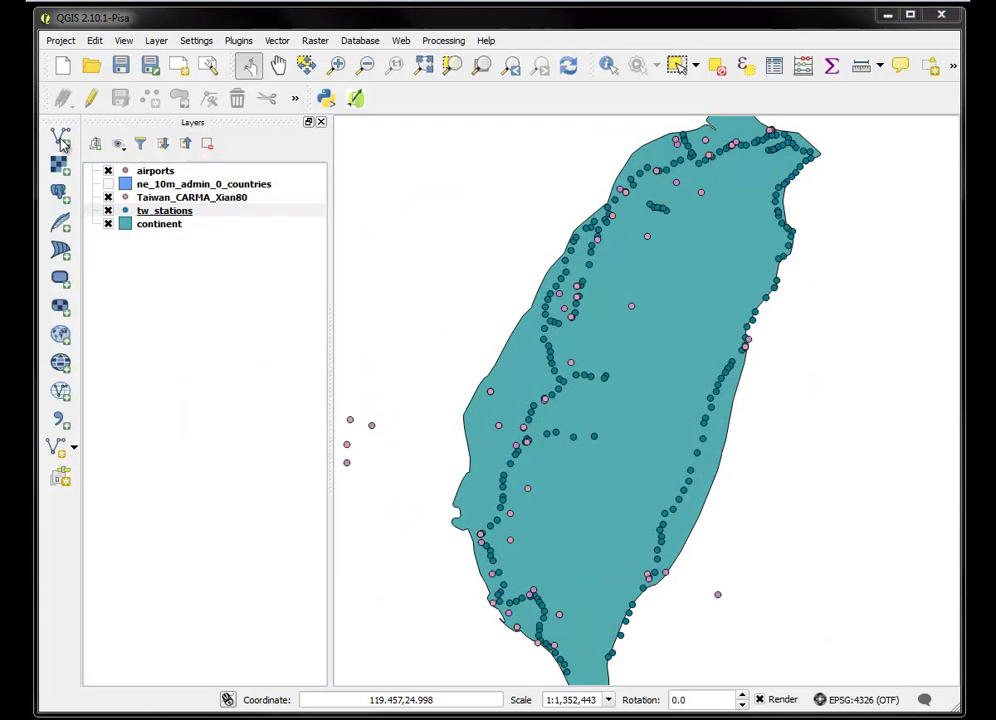
Load tw_XIAN80.shp from 3_part_three using Big5 encoding.
click(720, 291)
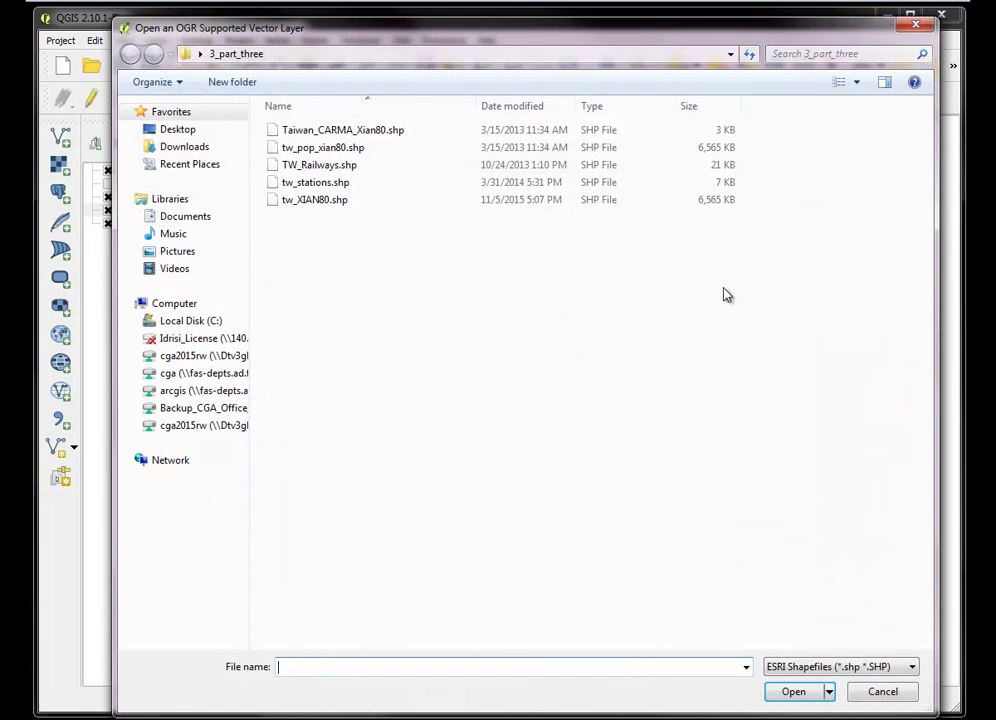
click(323, 201)
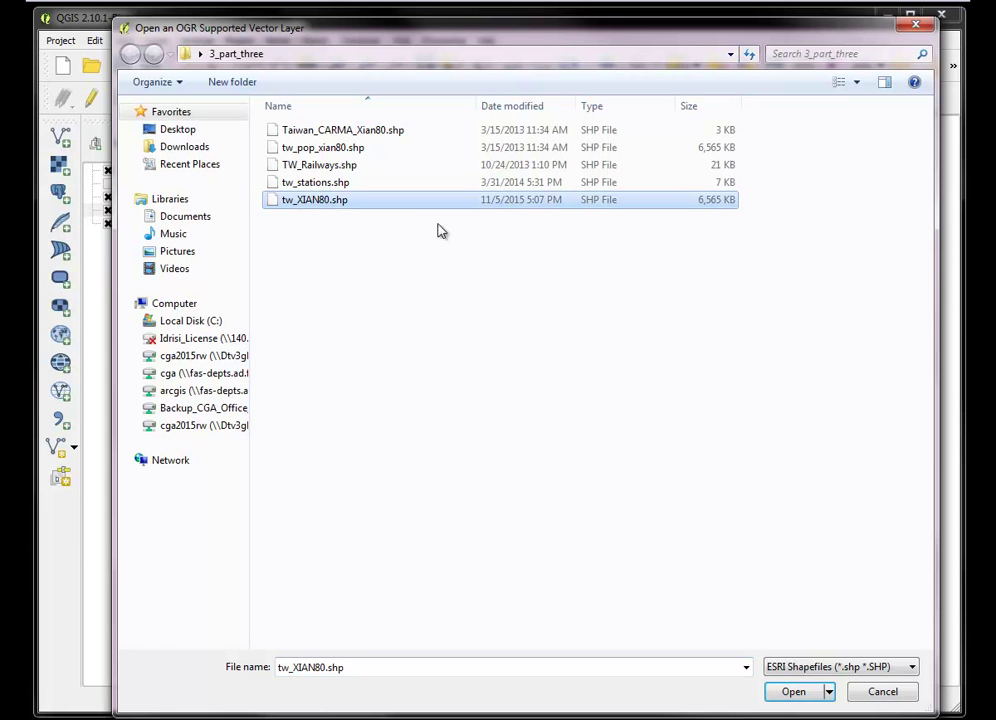
click(789, 693)
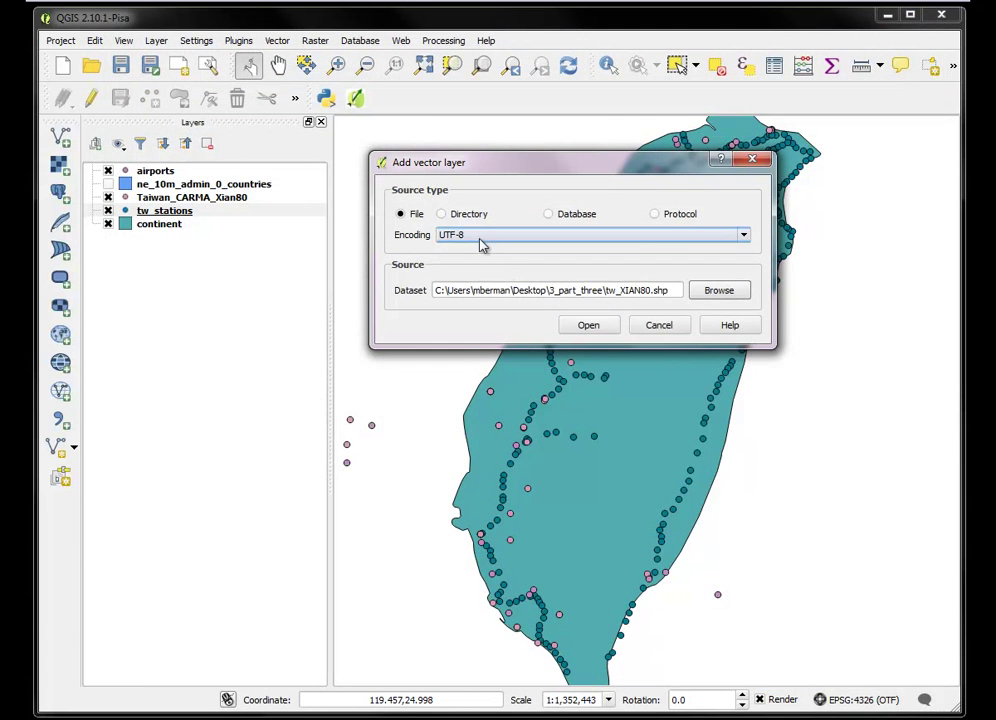
click(743, 238)
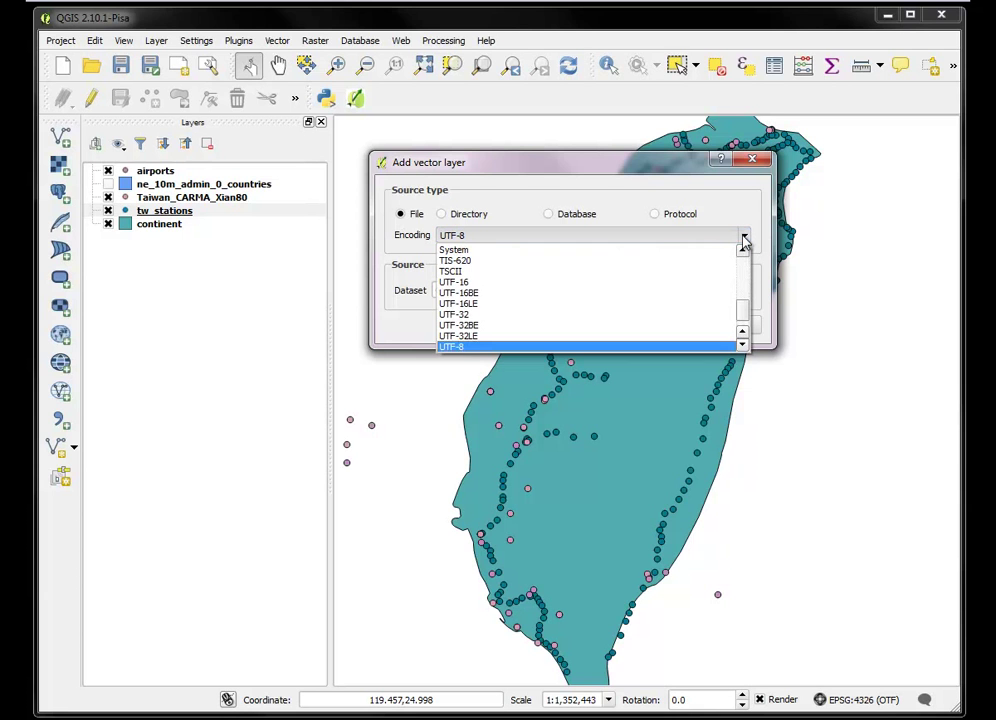
drag(743, 320, 738, 279)
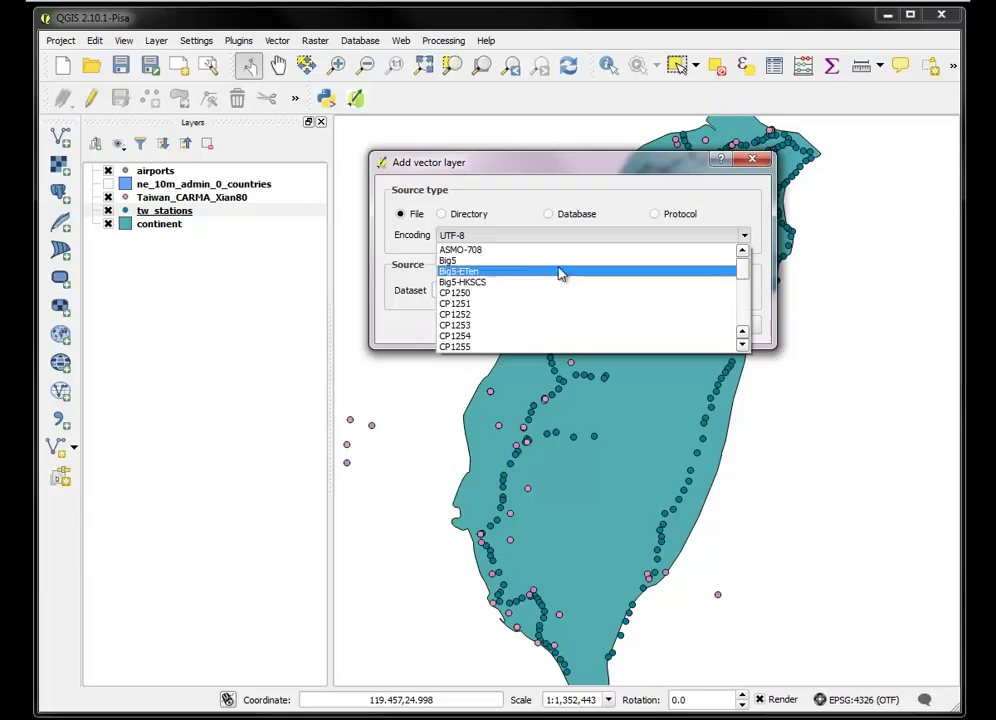
click(515, 268)
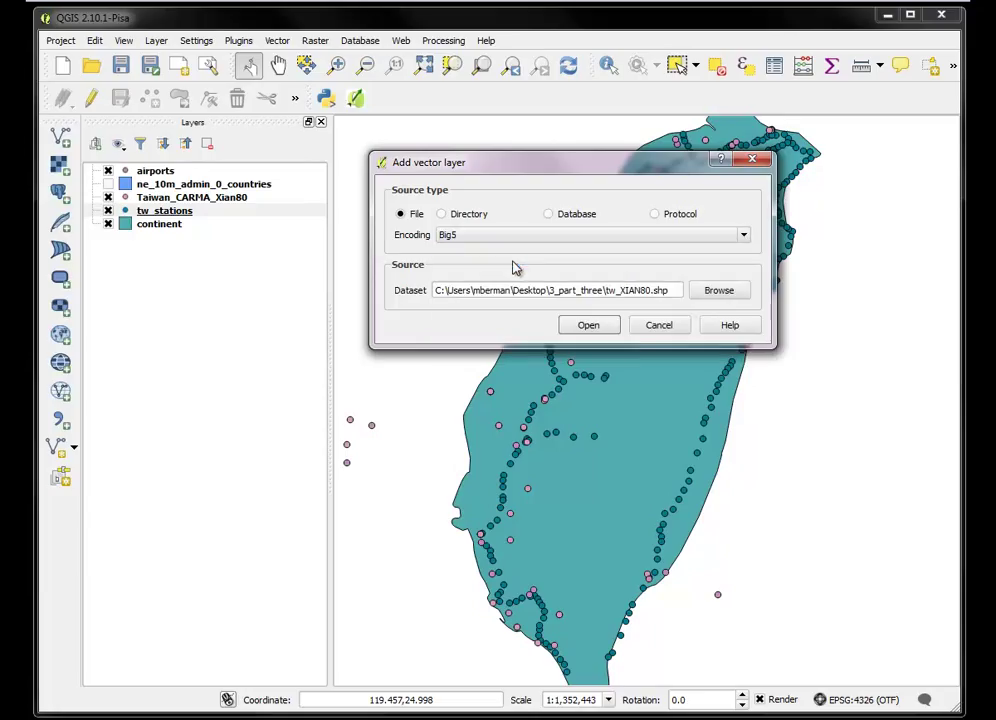
click(589, 326)
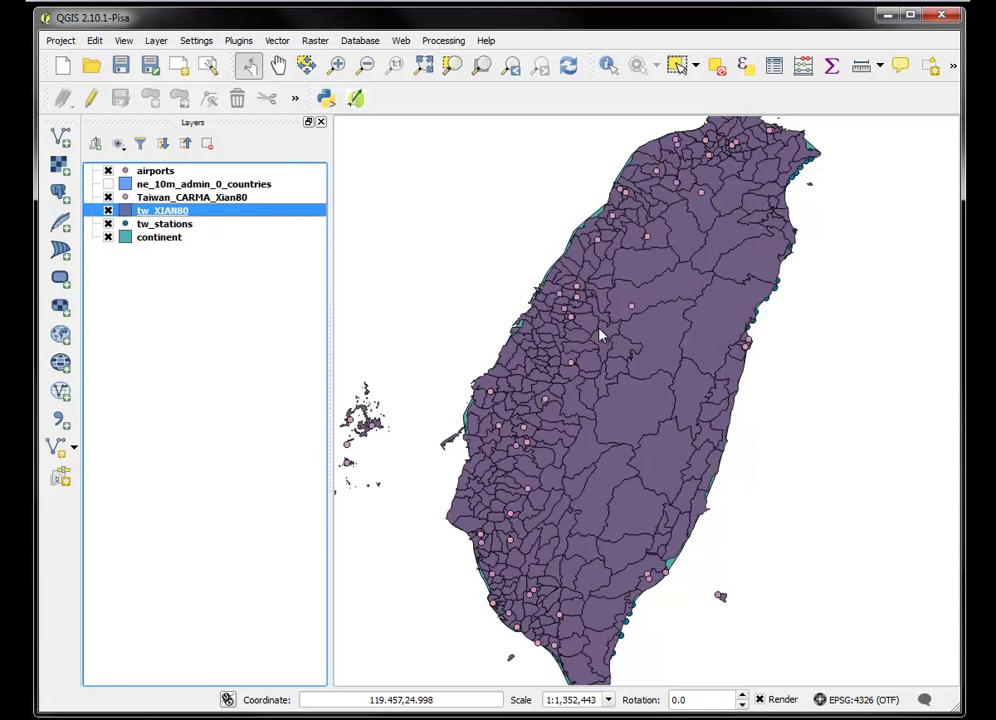
Review and close the tw_XIAN80 attribute table, then bring the Desktop Explorer window over the map.
right_click(183, 211)
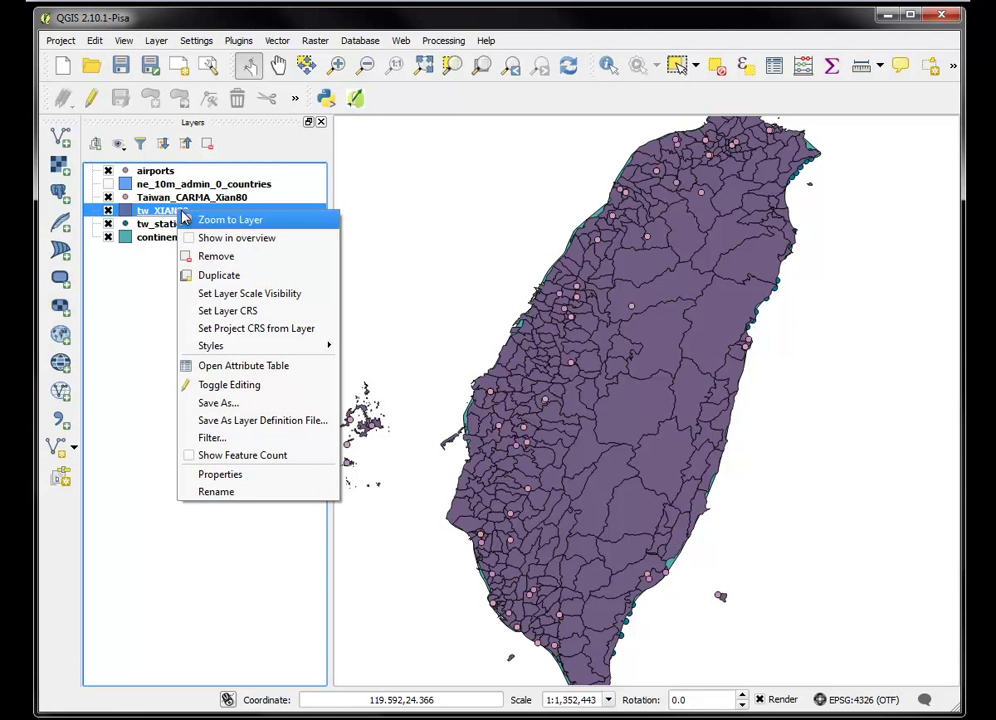
click(247, 365)
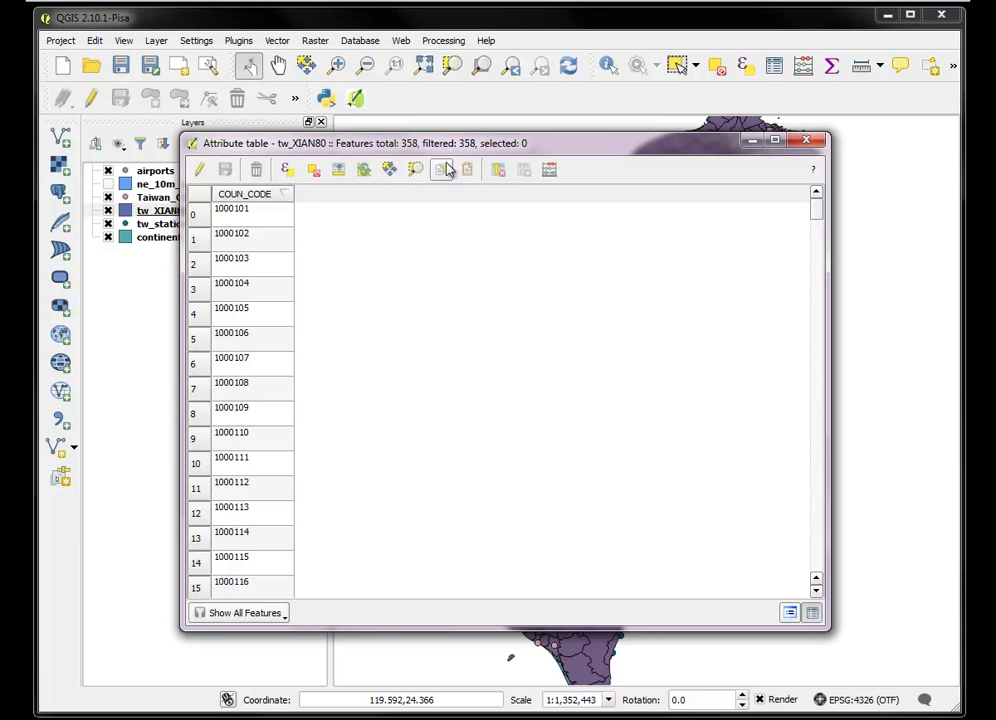
click(806, 140)
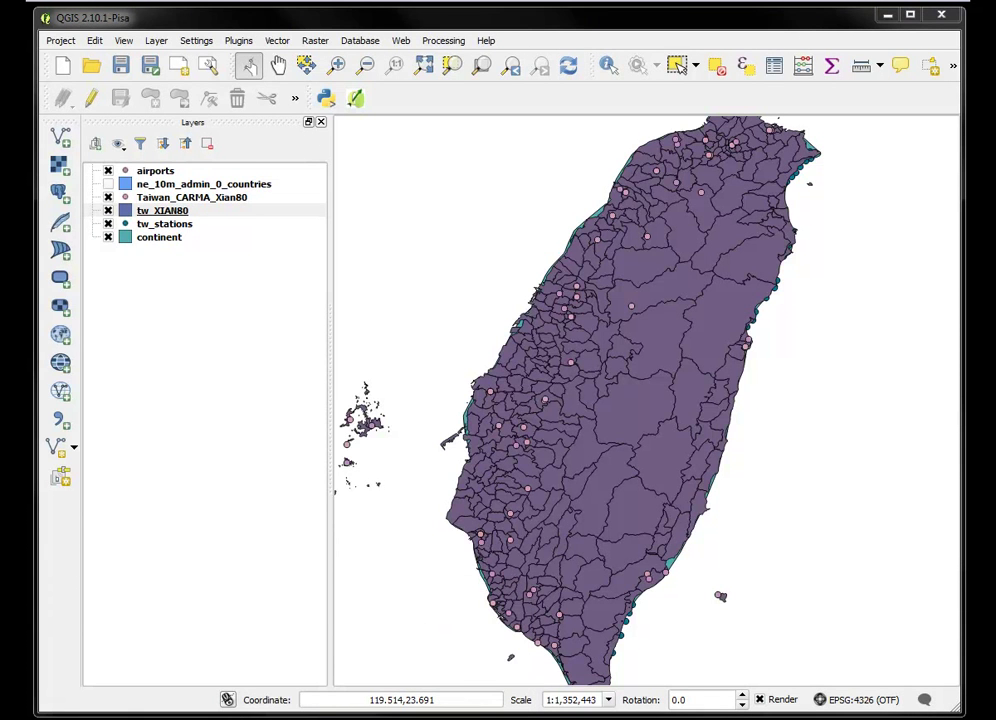
drag(0, 7, 616, 17)
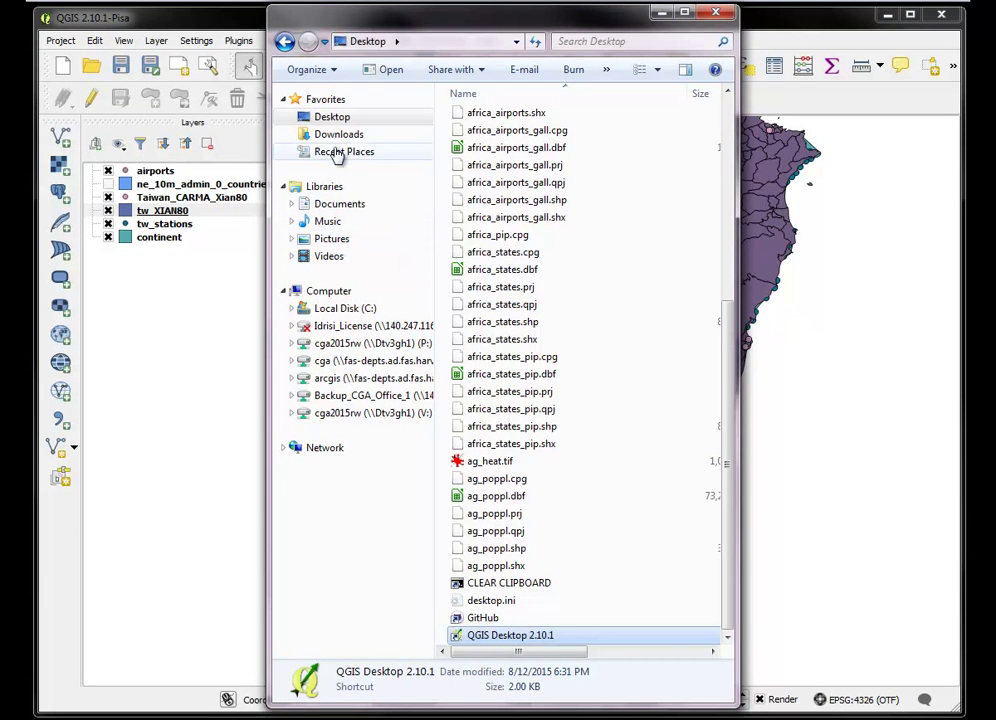
Navigate Explorer from Desktop into the 3_part_three folder.
click(333, 118)
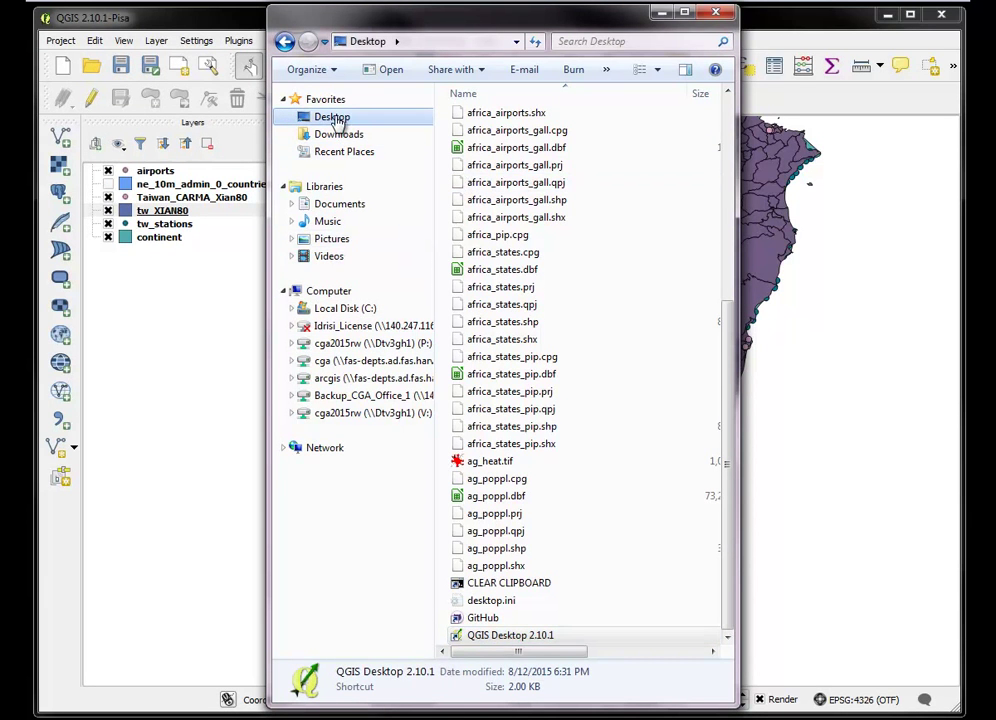
scroll(696, 296, up, 10)
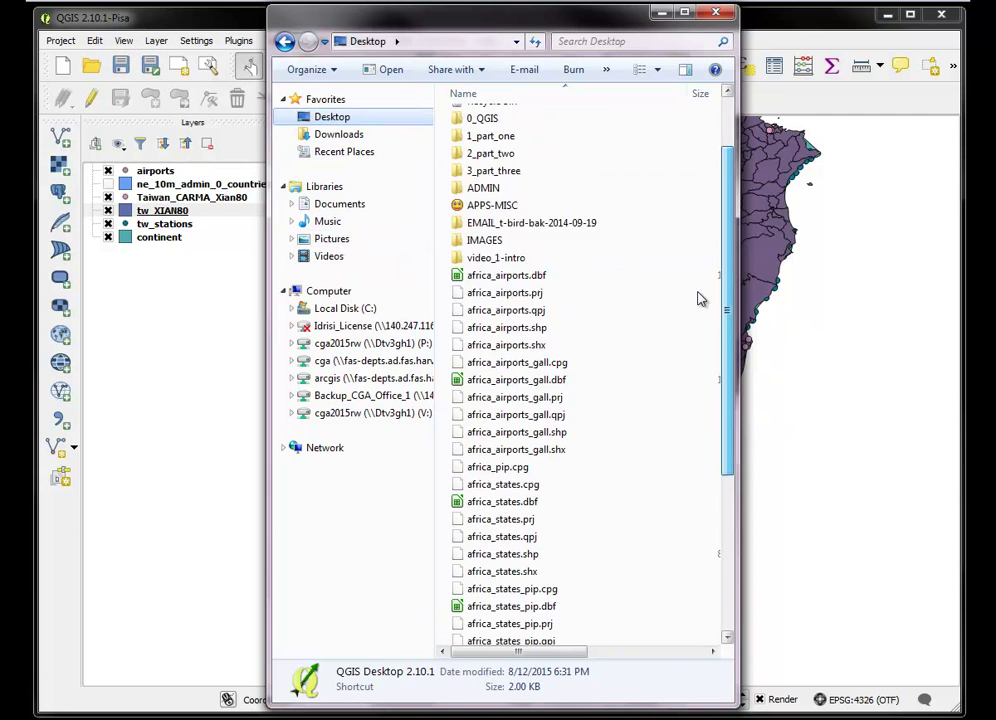
double_click(489, 250)
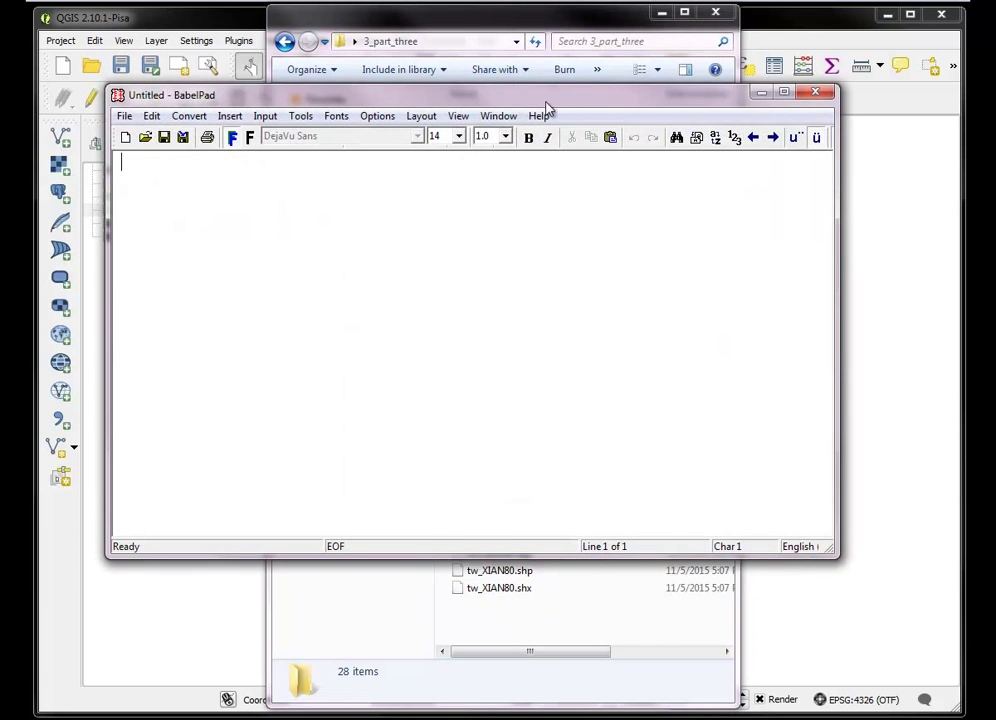
Open TW_pop_BIG5.csv in BabelPad, inspect its garbled county/town names and COUN_CODE header, then close it.
drag(549, 105, 636, 276)
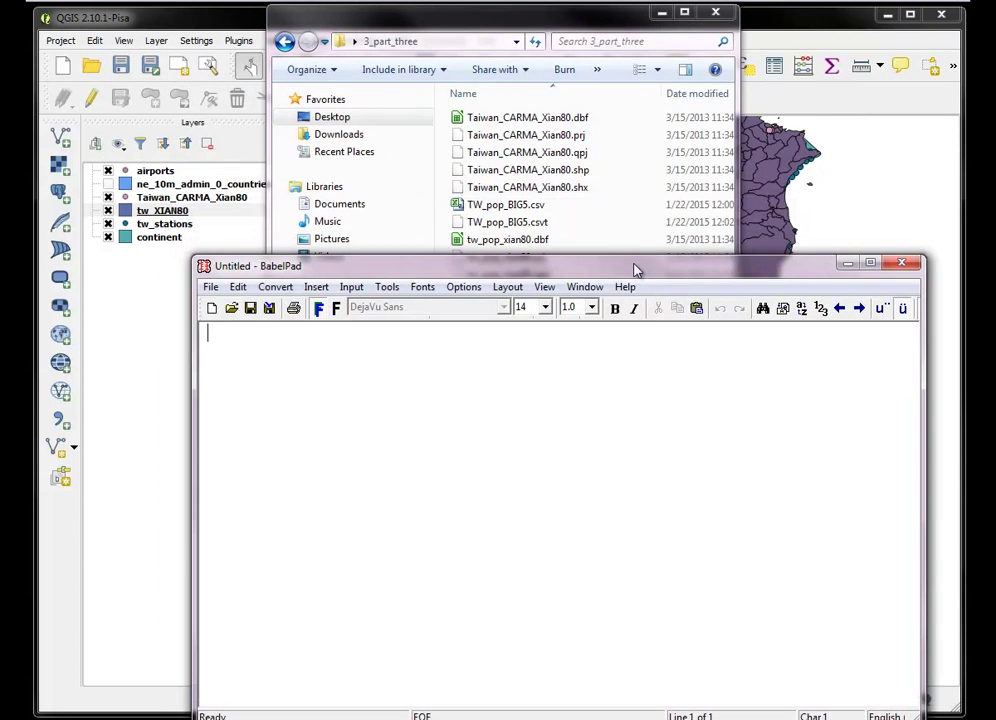
click(526, 207)
drag(526, 207, 512, 404)
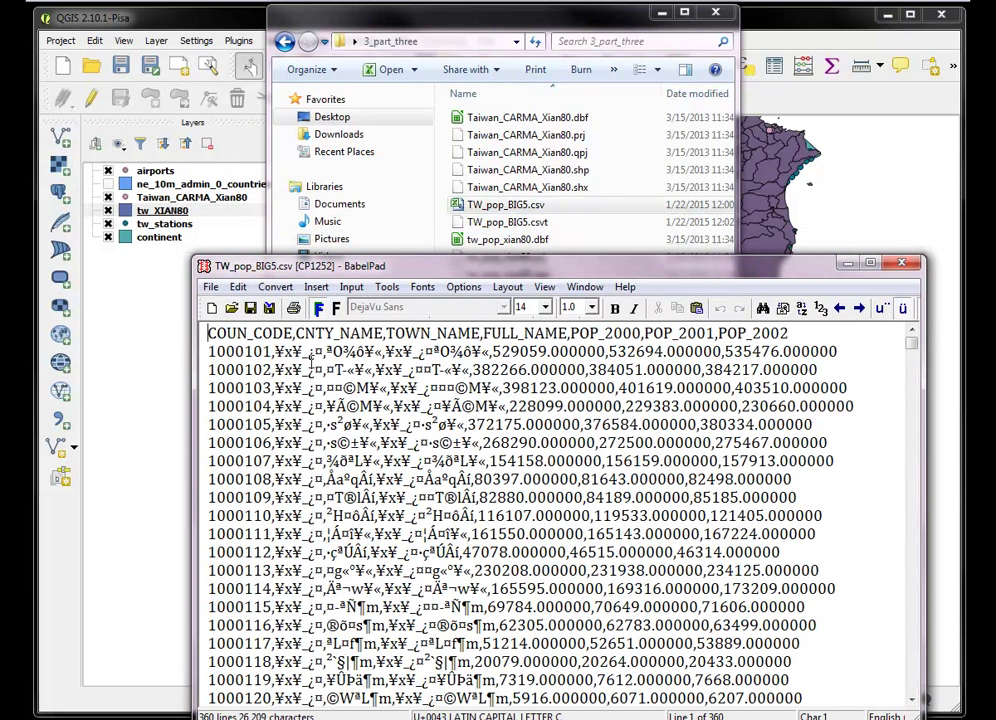
drag(275, 351, 301, 351)
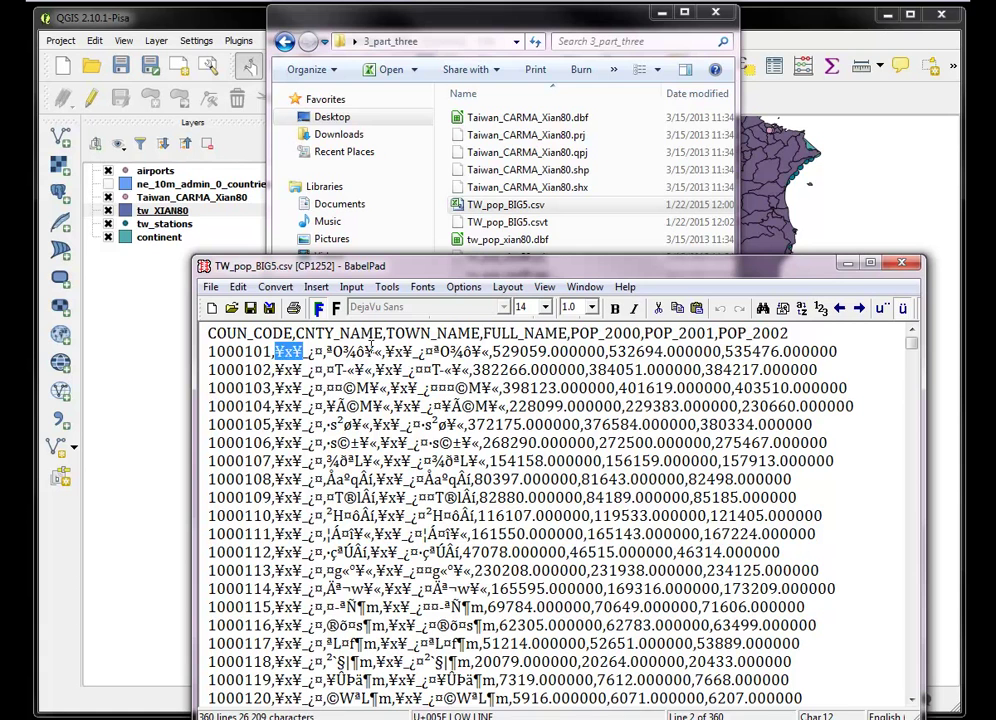
drag(376, 351, 451, 351)
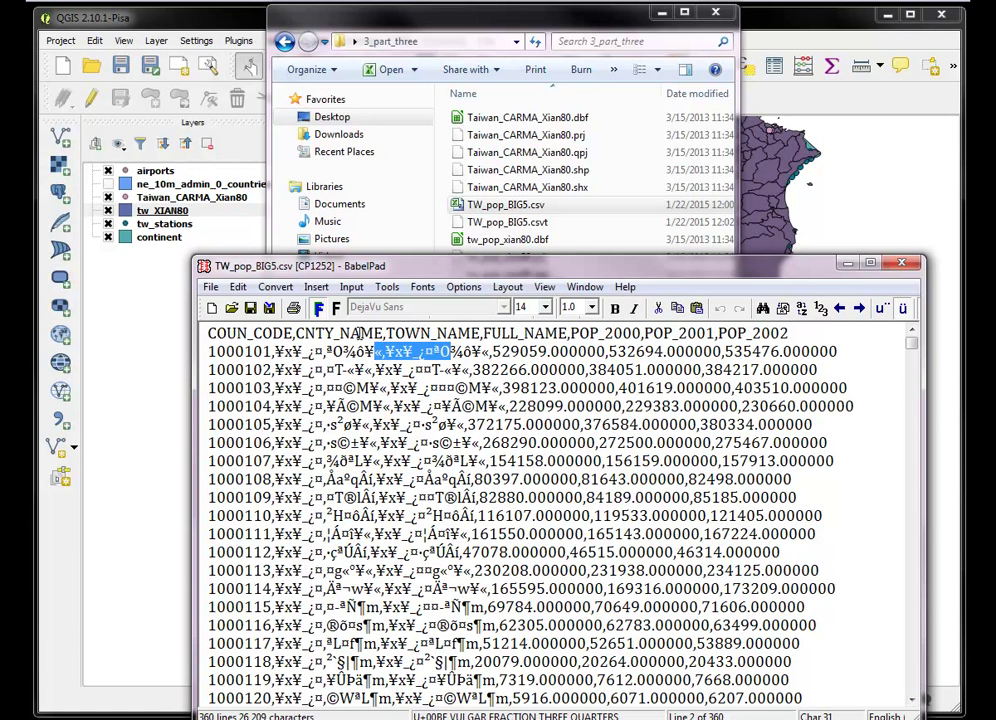
drag(208, 333, 293, 333)
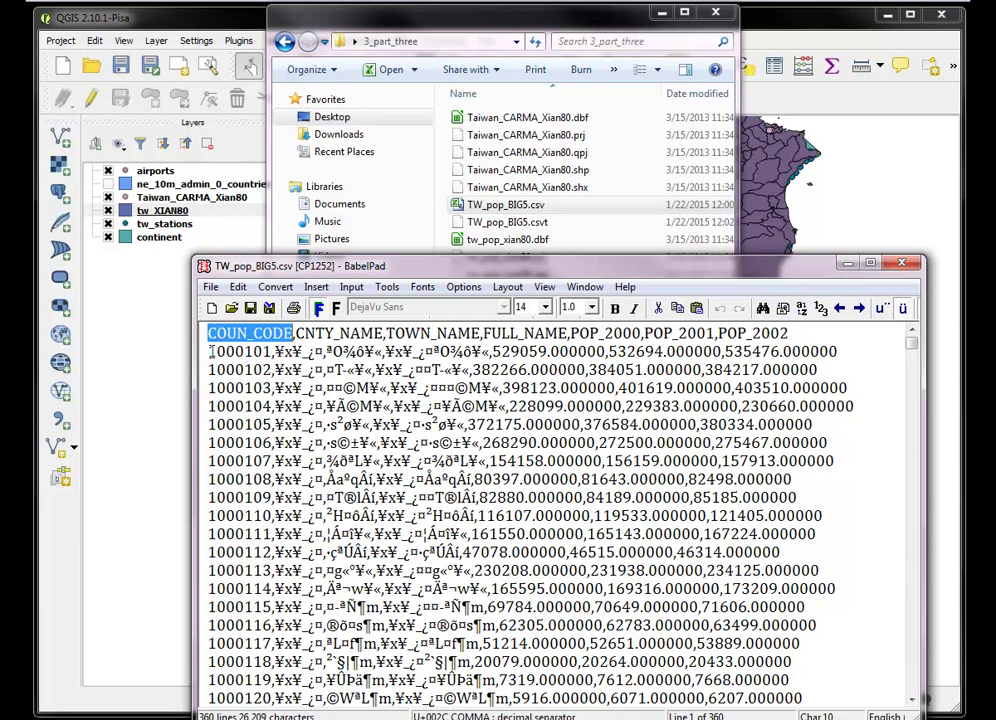
drag(209, 351, 264, 351)
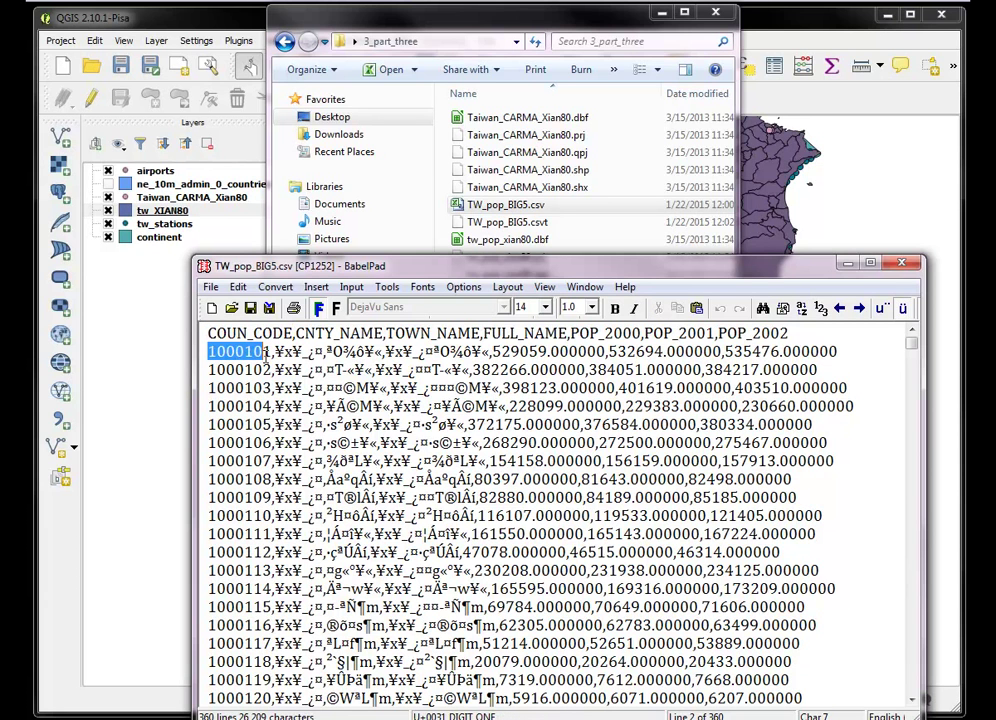
click(901, 266)
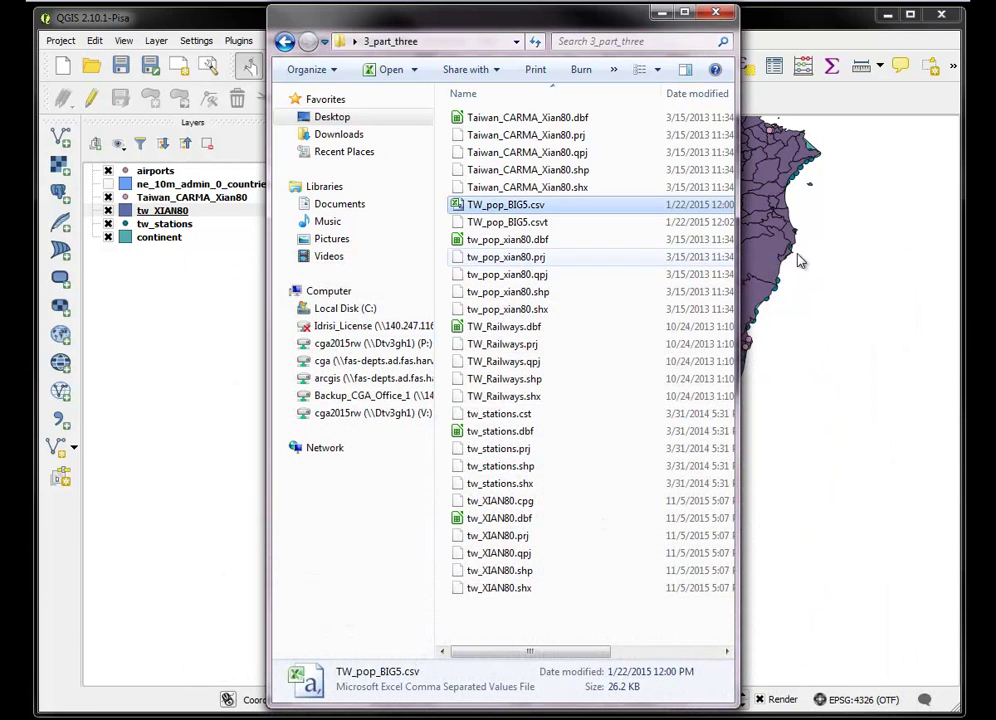
click(505, 225)
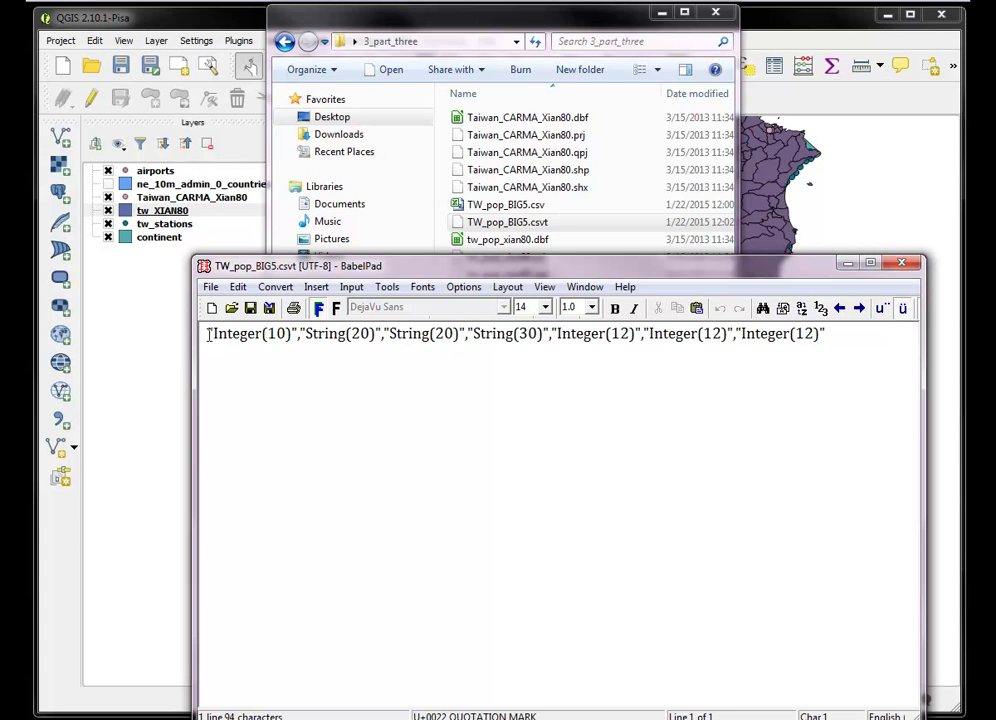
drag(208, 334, 538, 336)
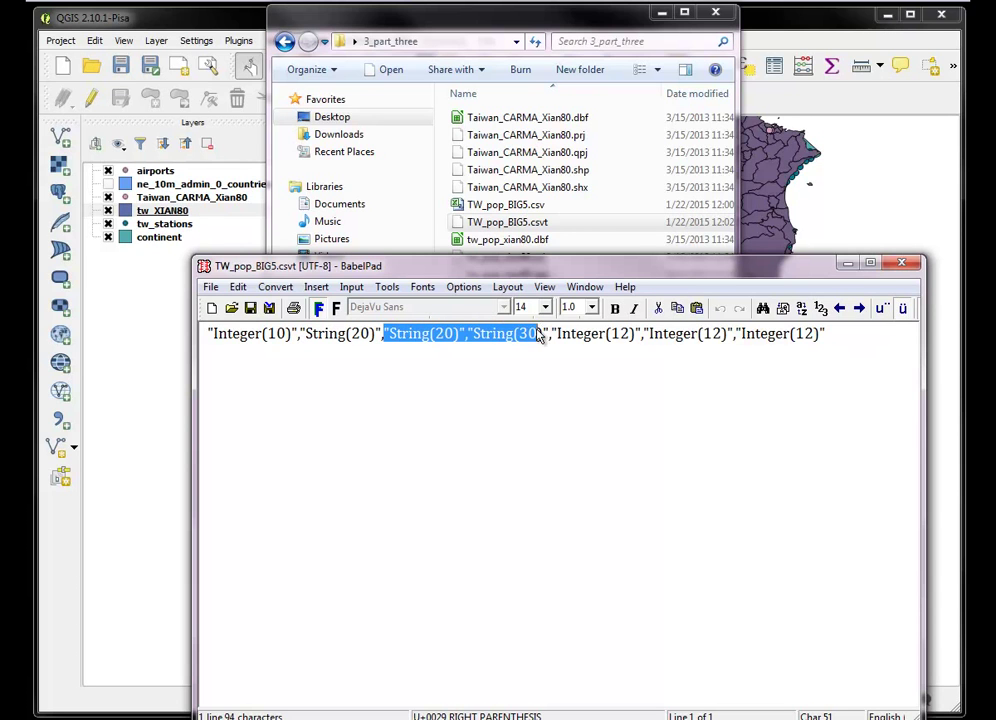
drag(829, 335, 209, 337)
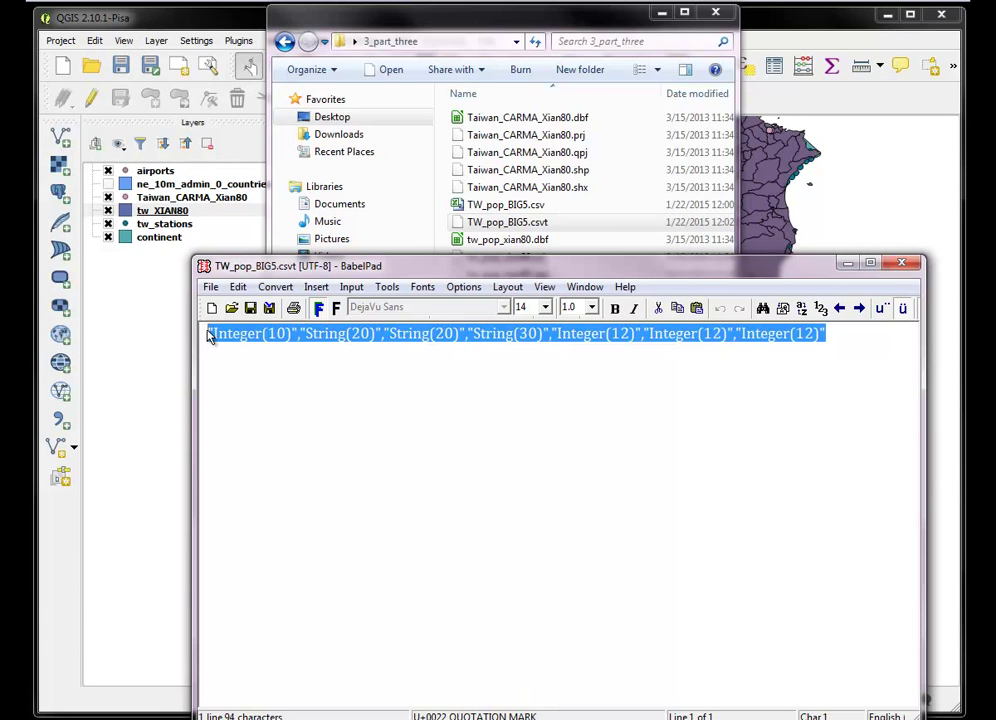
click(447, 335)
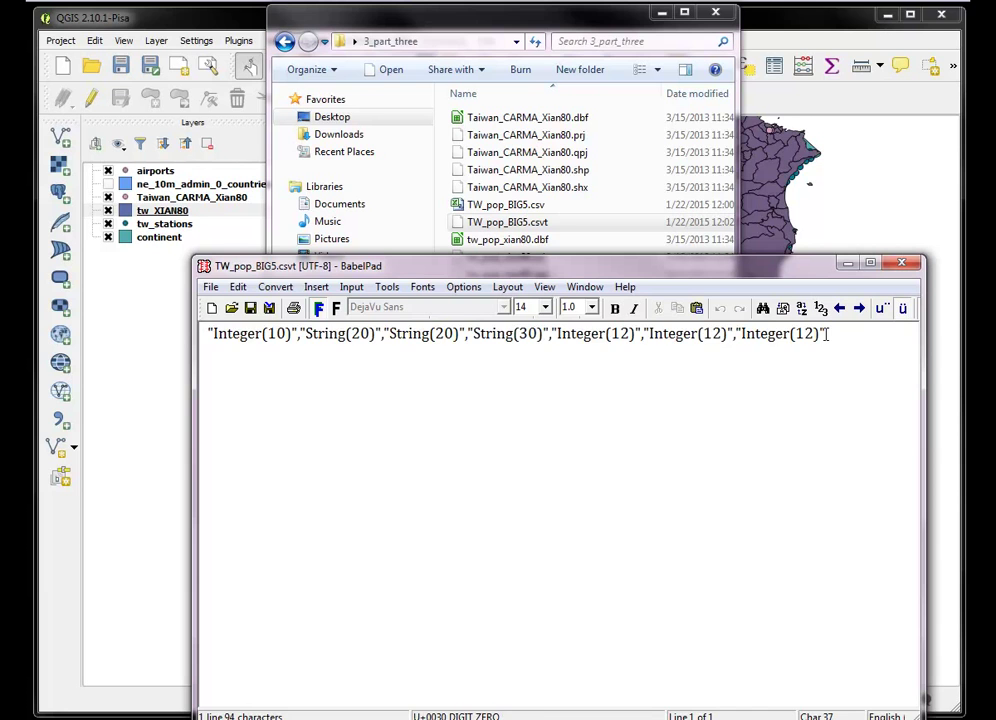
drag(826, 334, 196, 331)
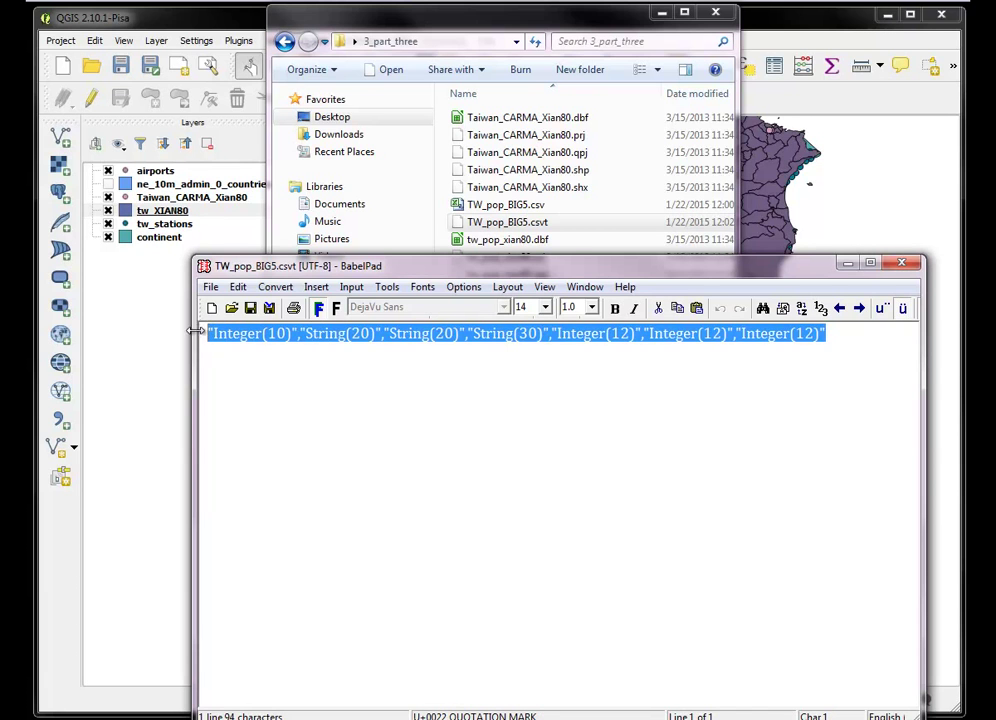
click(373, 335)
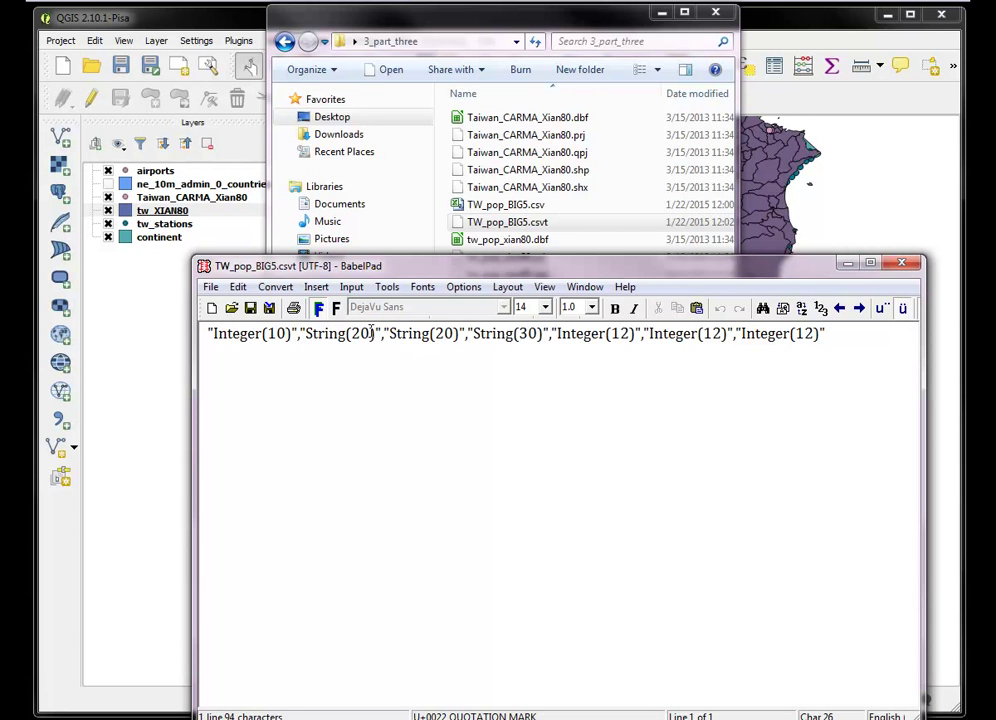
click(903, 263)
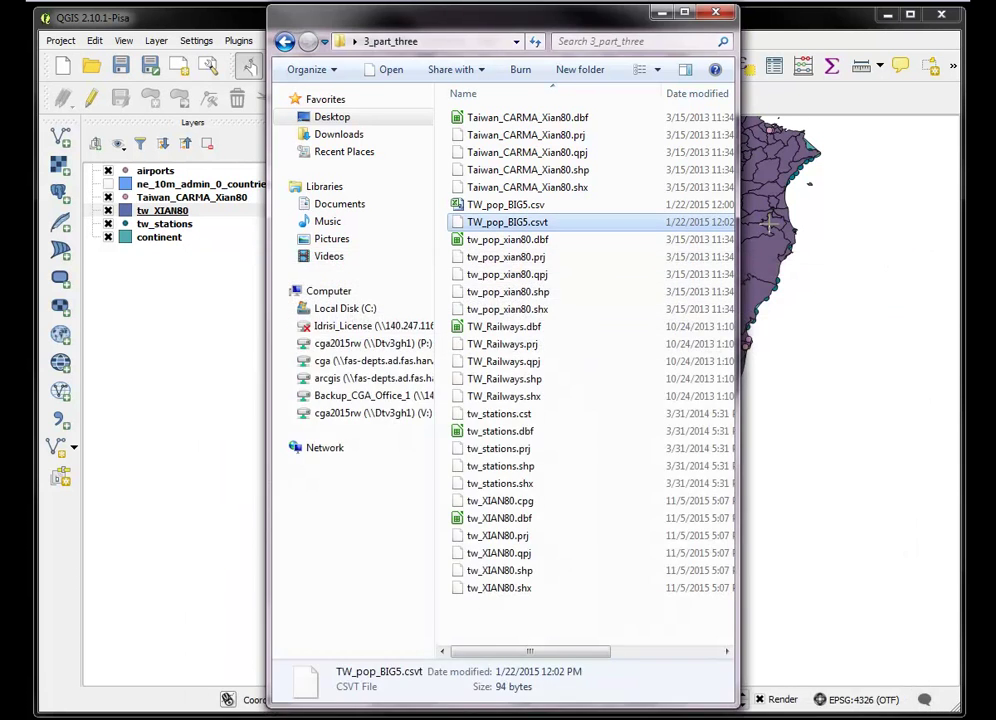
Close the file window and back out of the delimited text import.
click(719, 13)
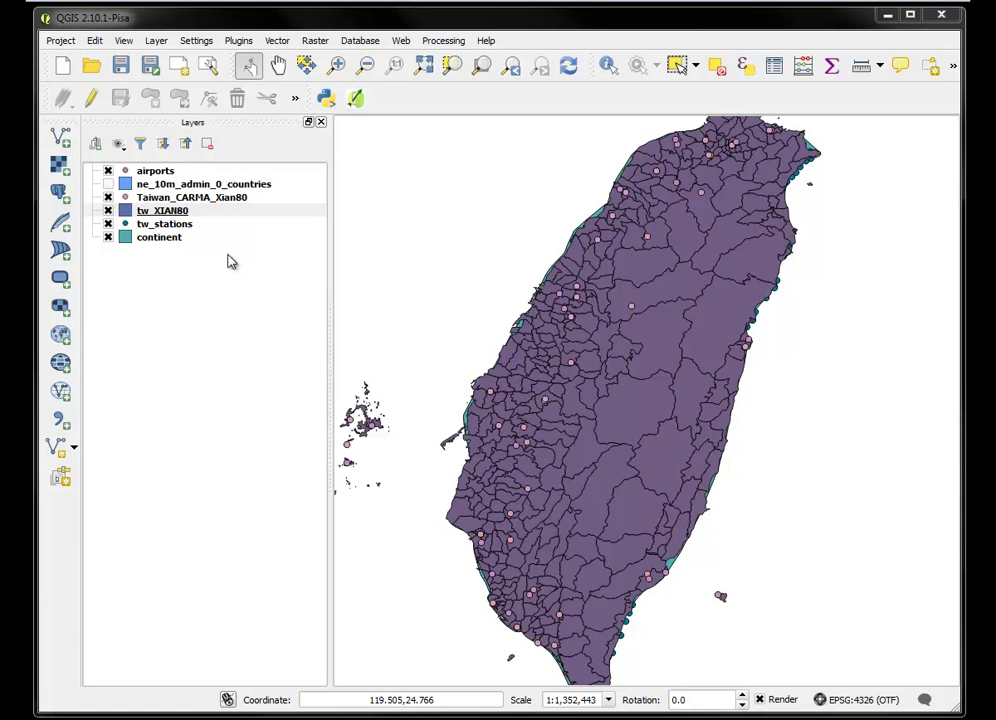
click(61, 421)
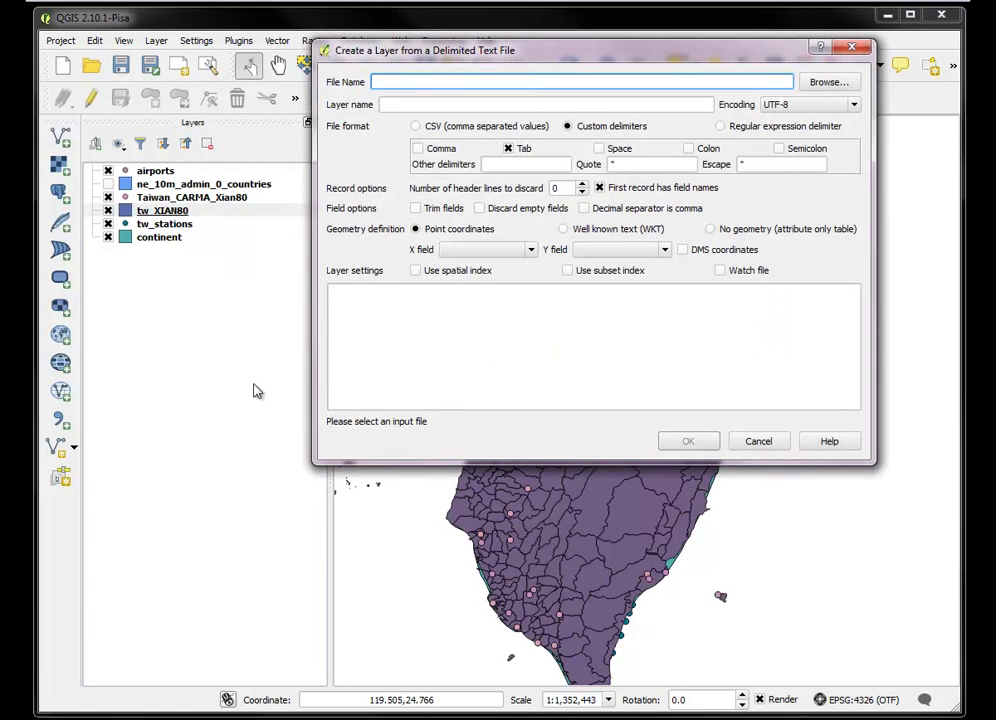
click(758, 441)
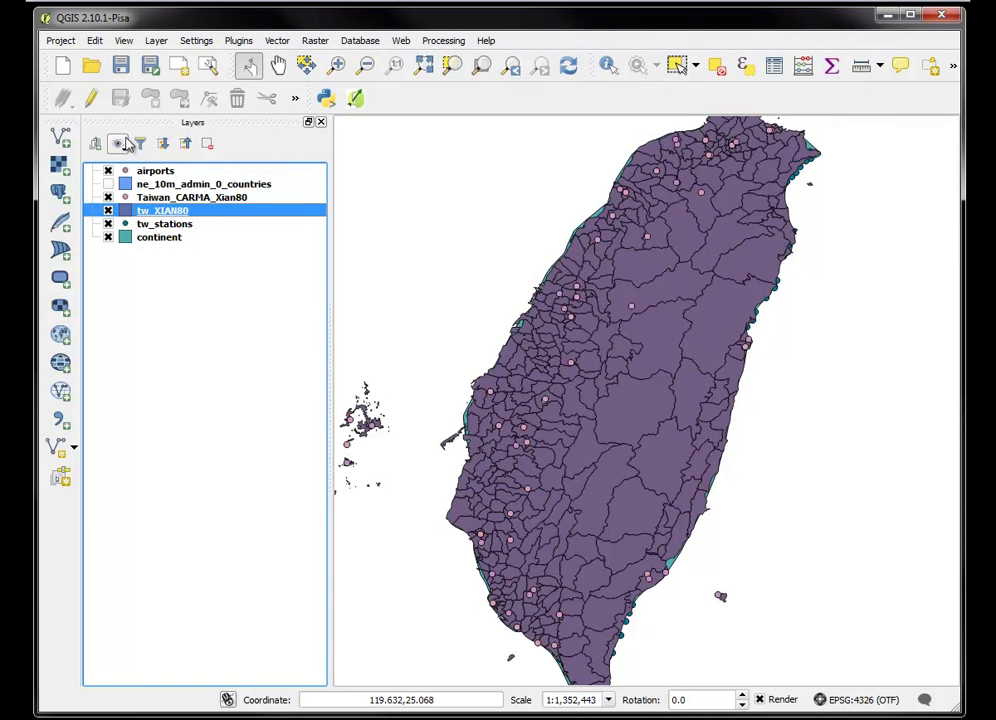
Add TW_pop_BIG5.csv as a Big5 layer, browsing with the All files filter.
click(63, 139)
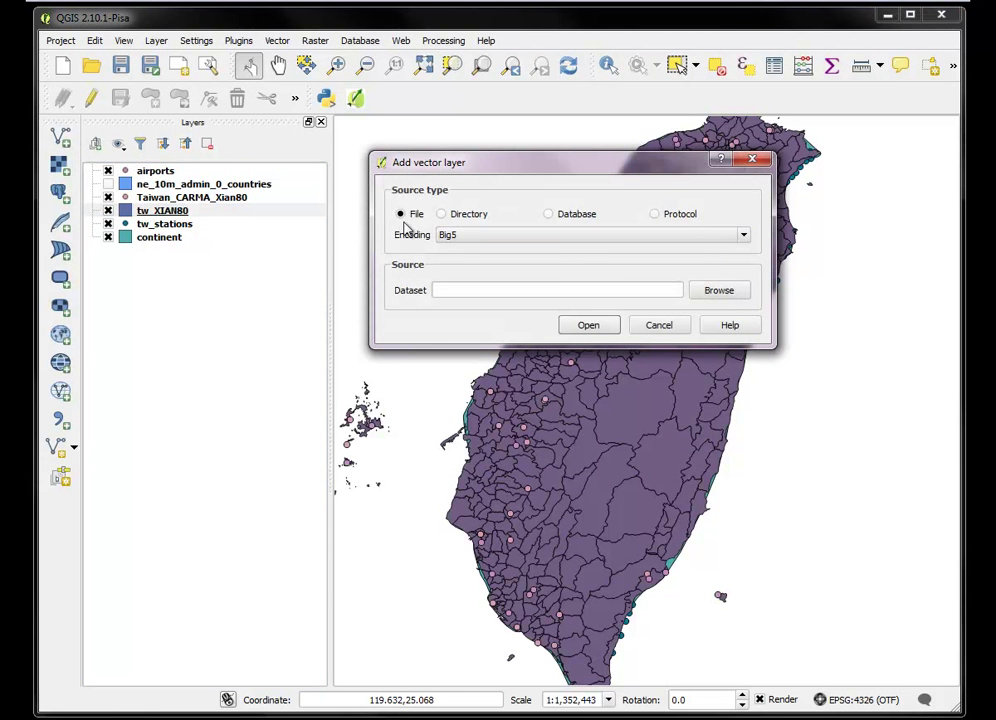
click(719, 290)
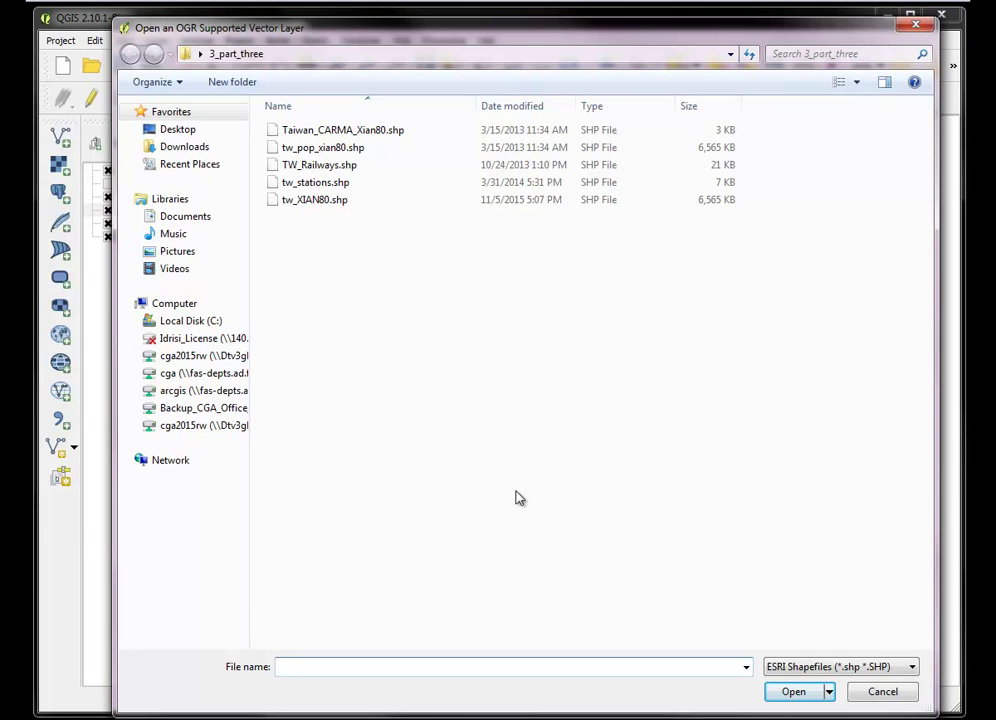
click(866, 668)
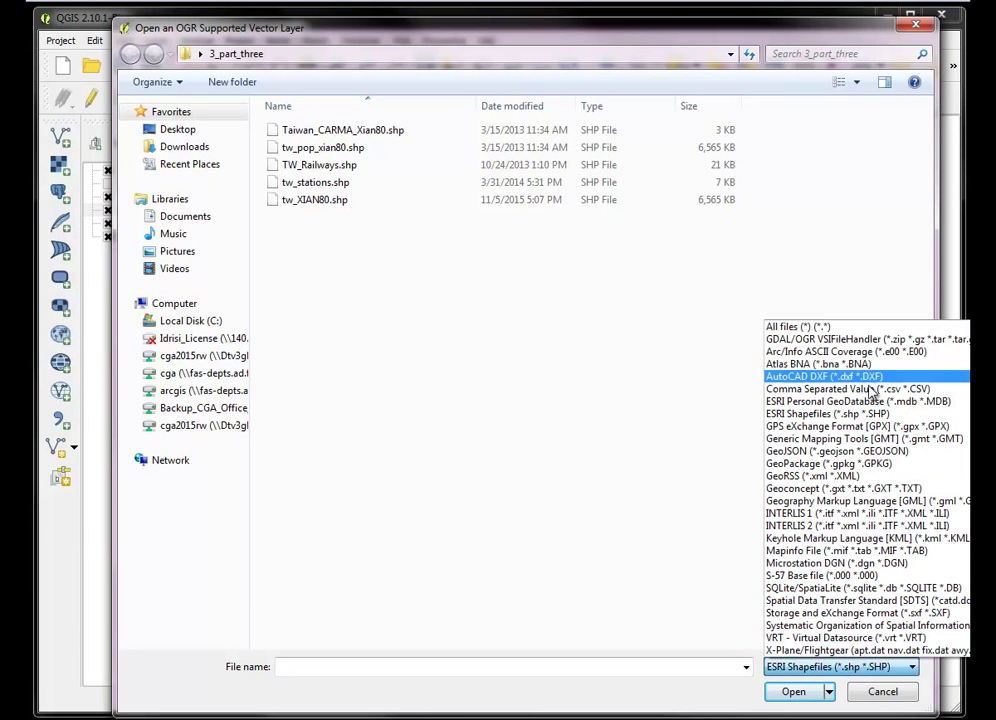
click(826, 327)
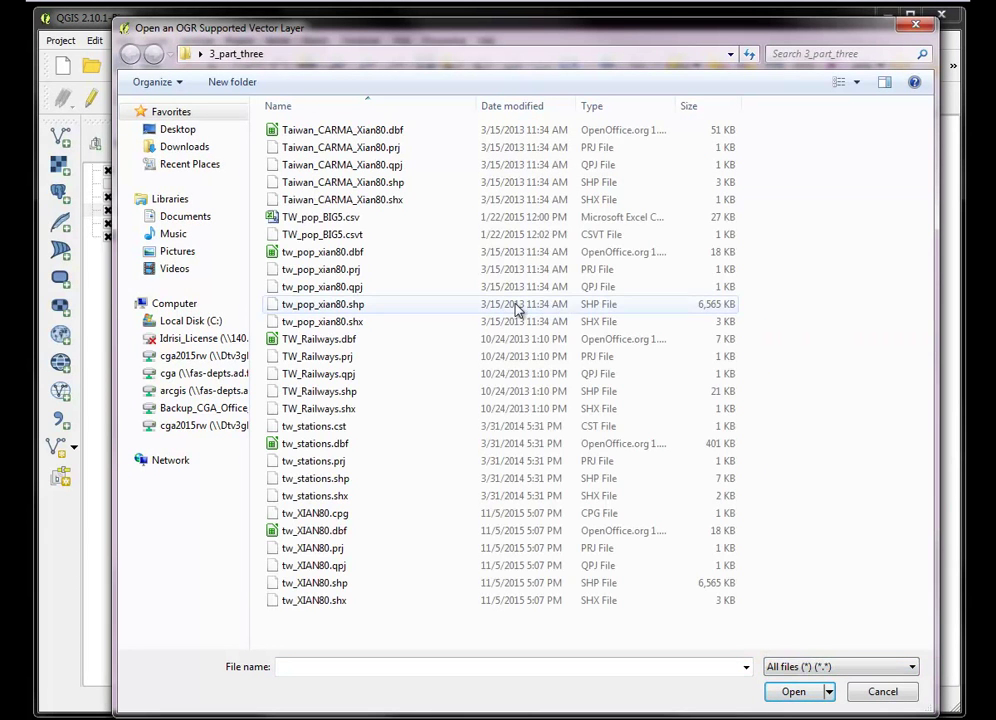
click(338, 217)
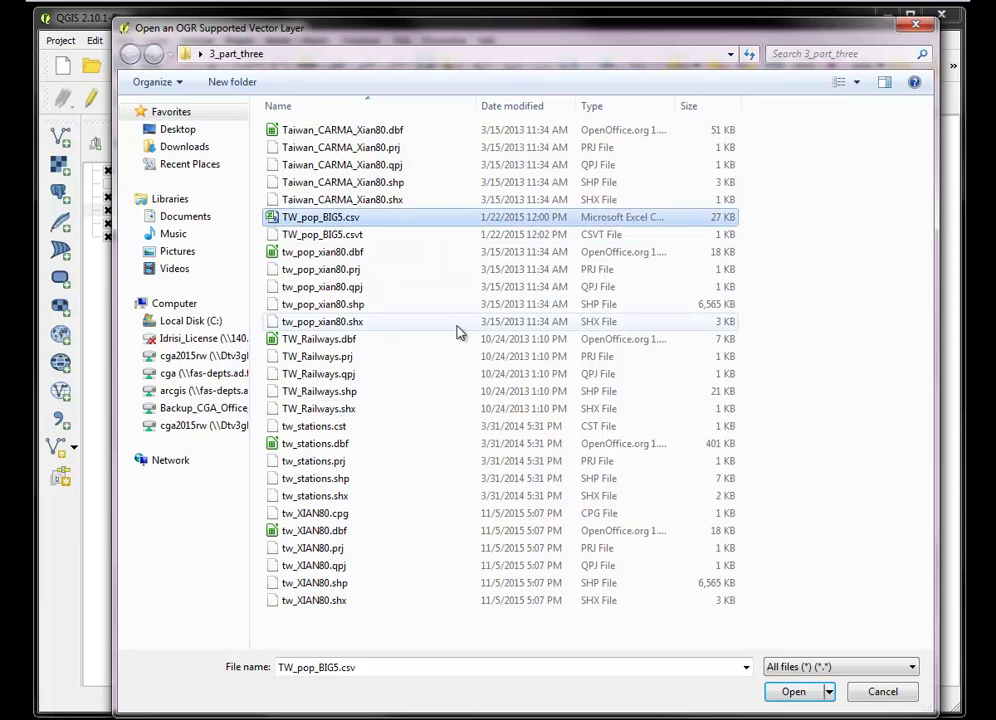
click(792, 691)
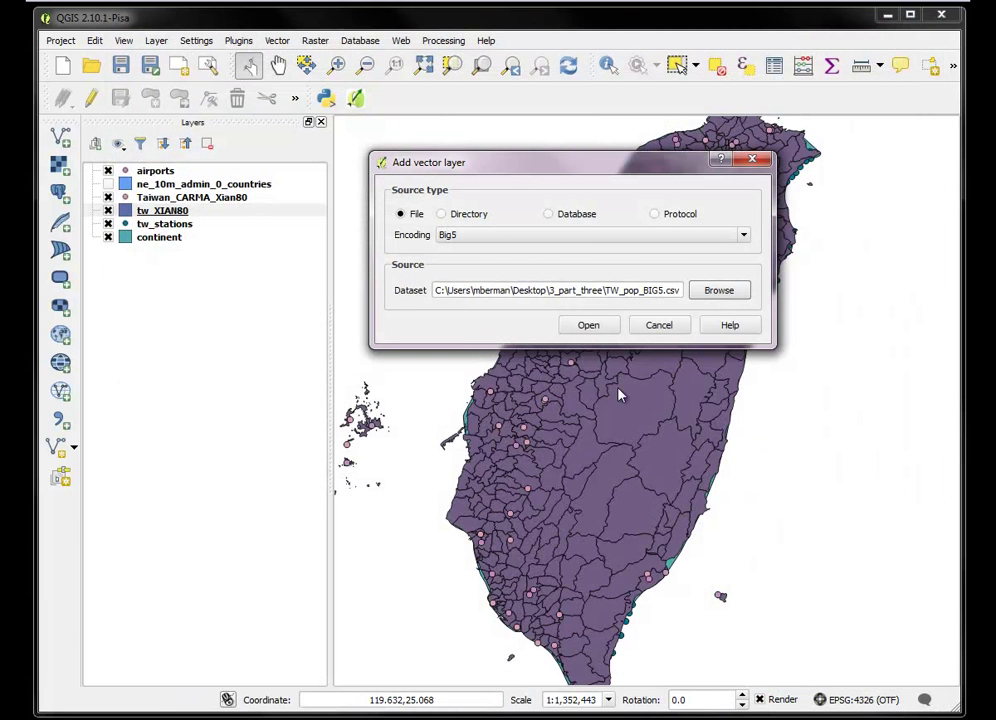
click(589, 327)
click(589, 327)
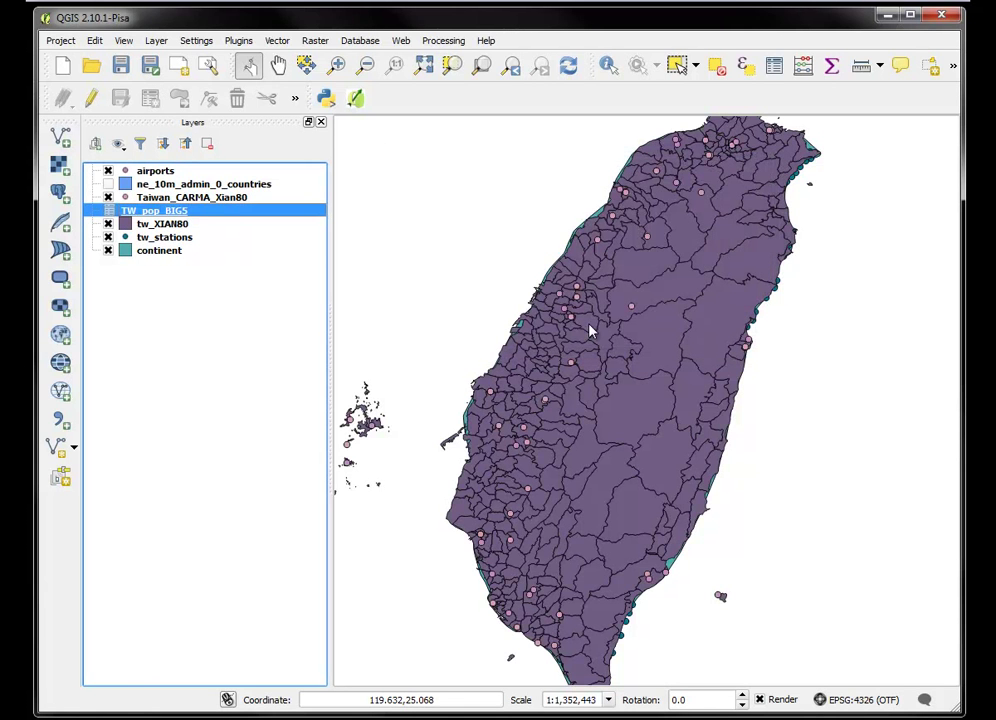
right_click(157, 217)
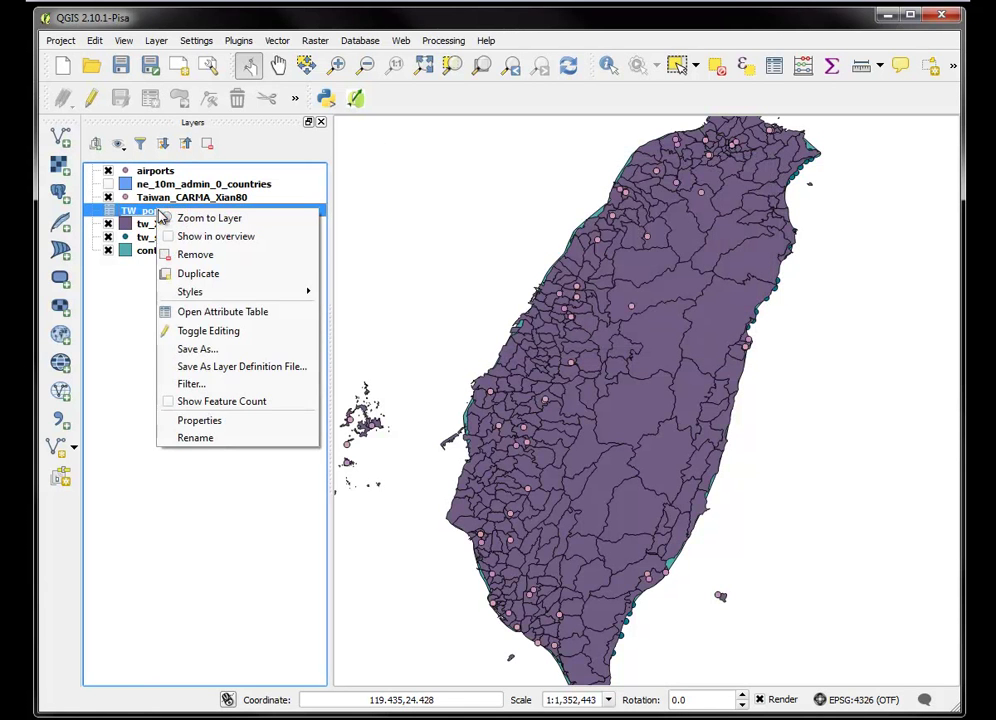
click(211, 313)
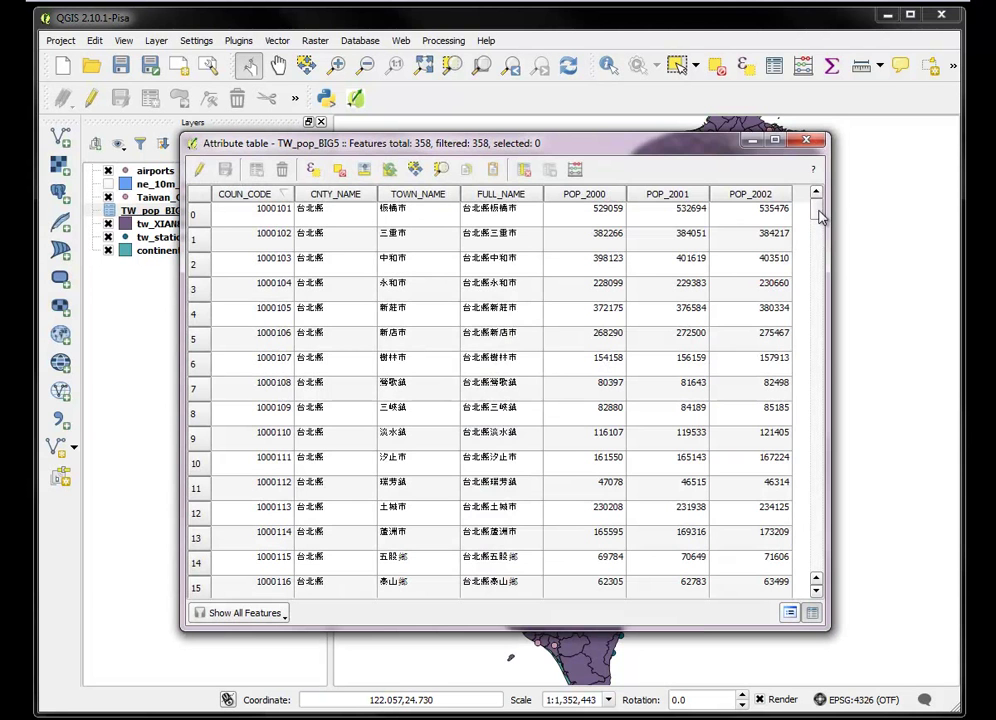
drag(817, 210, 840, 262)
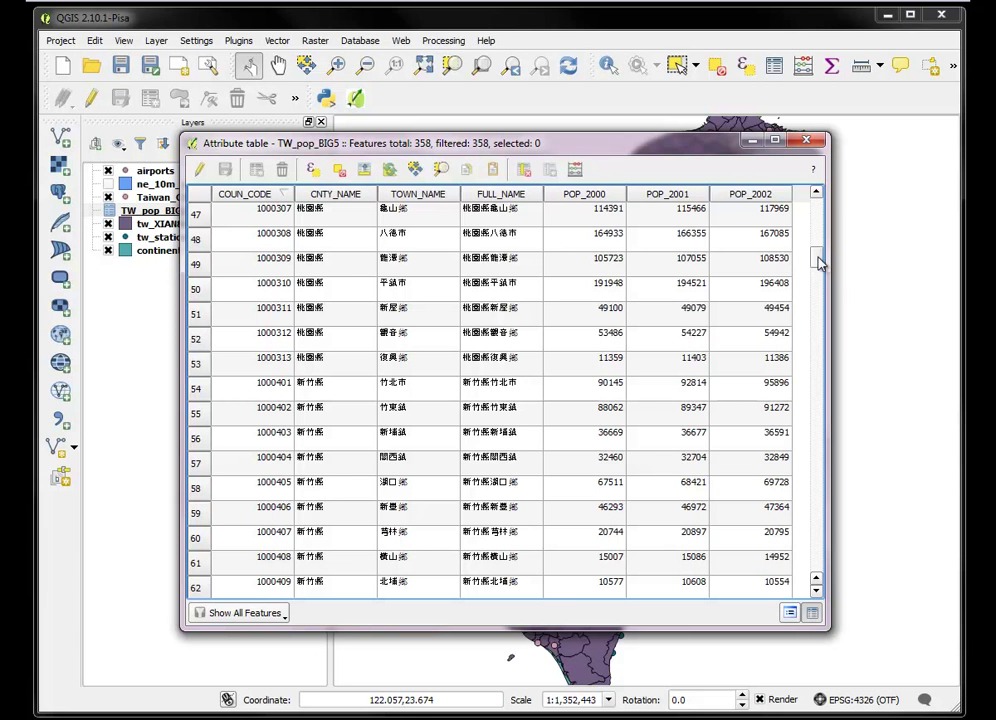
drag(818, 262, 817, 205)
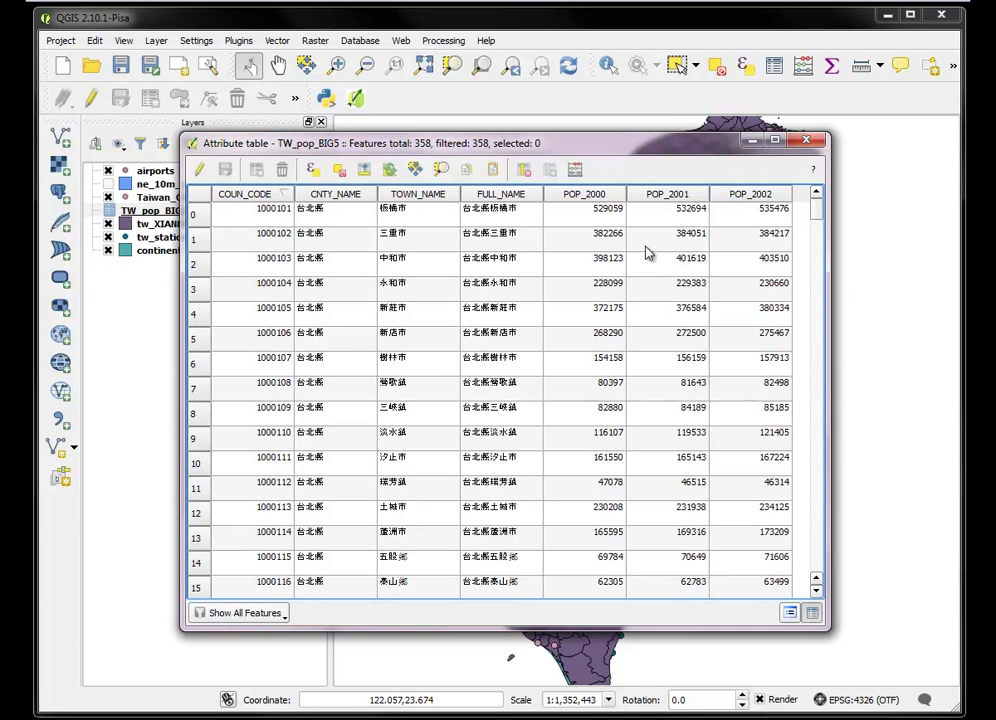
drag(620, 150, 704, 122)
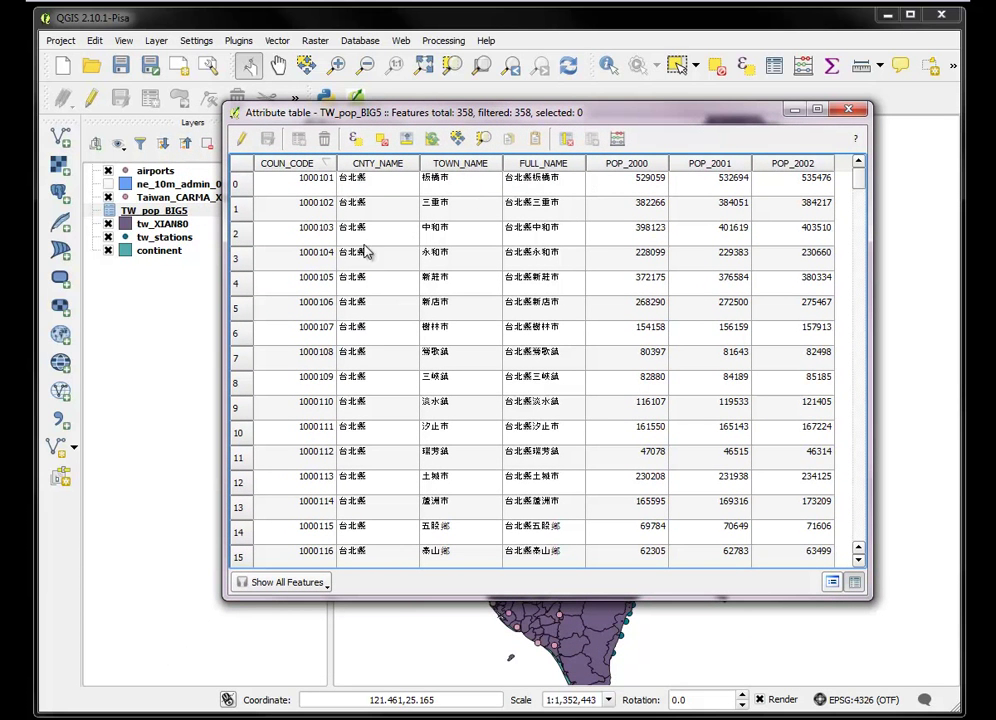
click(848, 114)
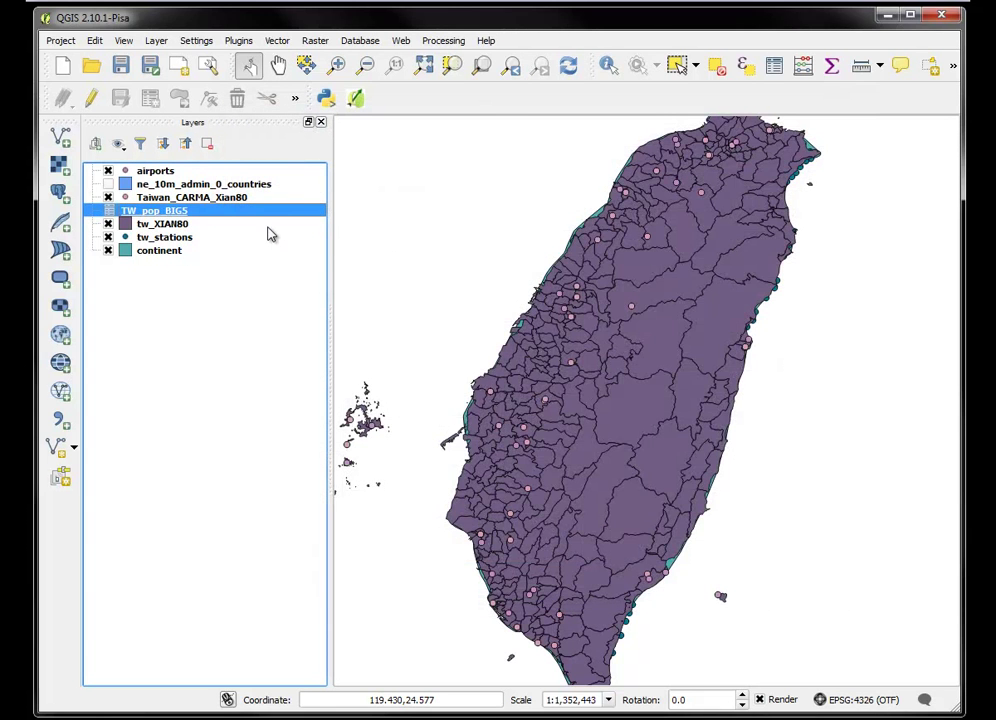
Re-check the TW_pop_BIG5 and tw_XIAN80 attribute tables and close them again.
right_click(168, 215)
click(222, 317)
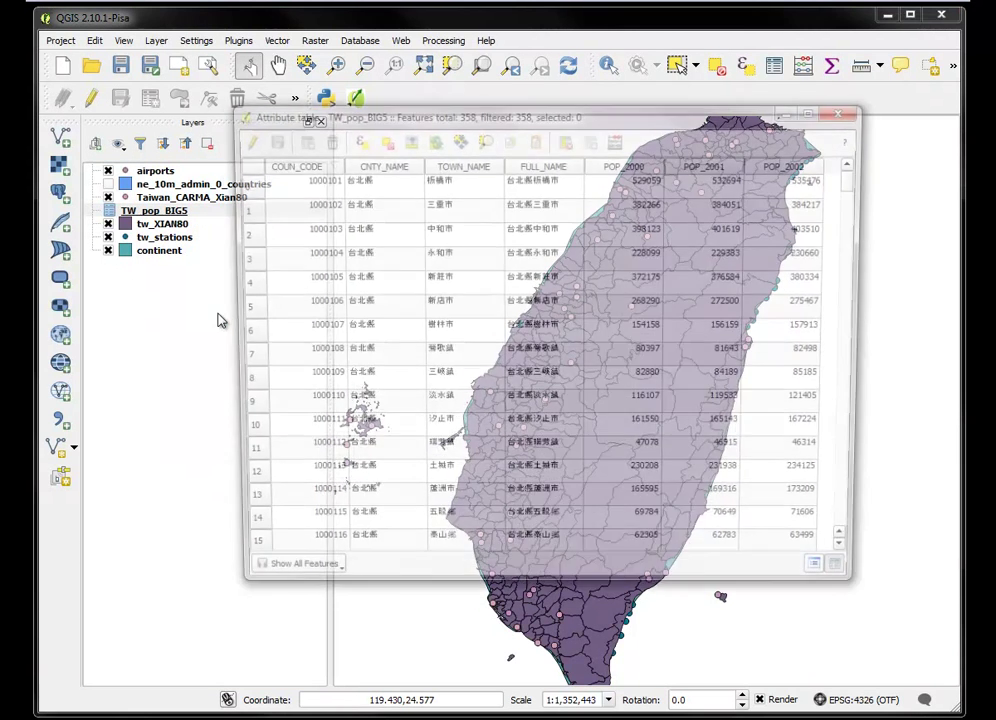
click(848, 110)
click(160, 224)
right_click(157, 228)
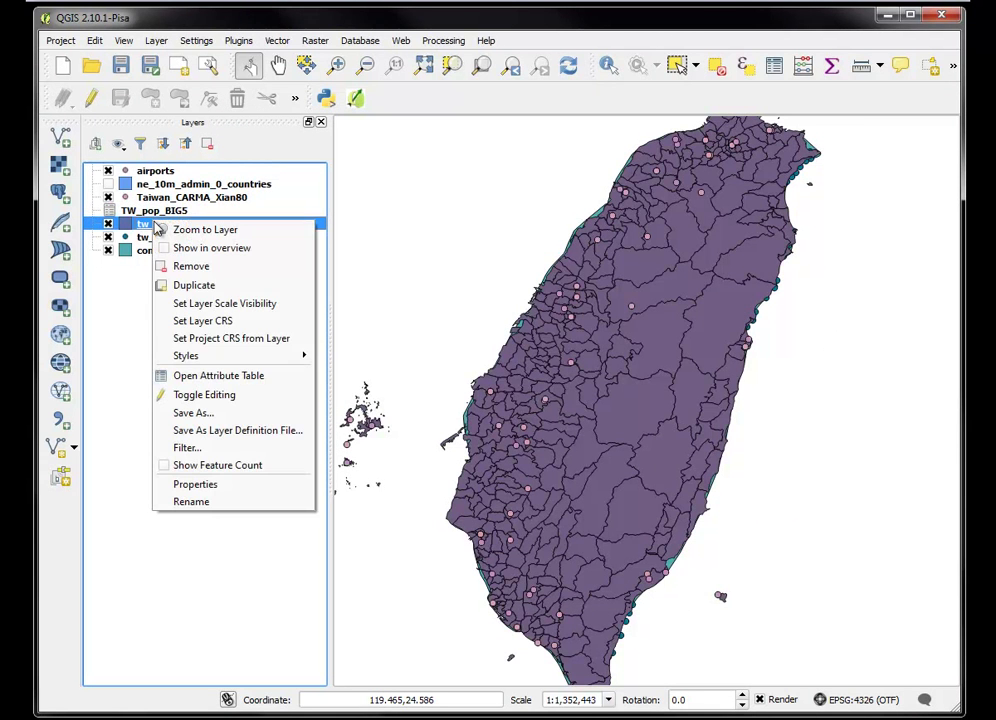
click(210, 376)
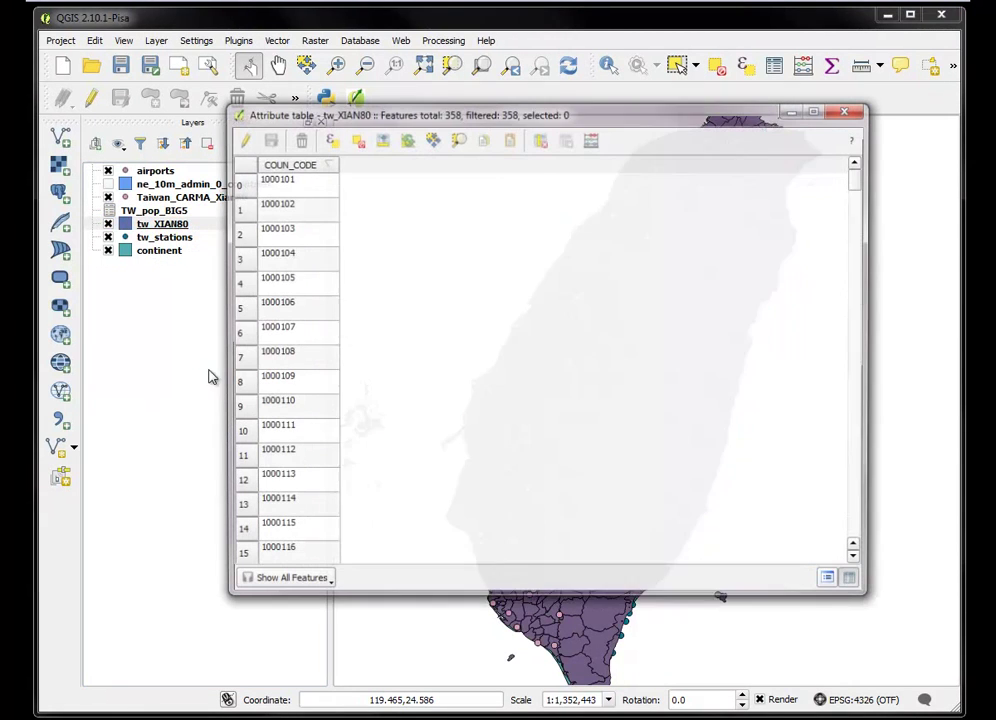
click(848, 112)
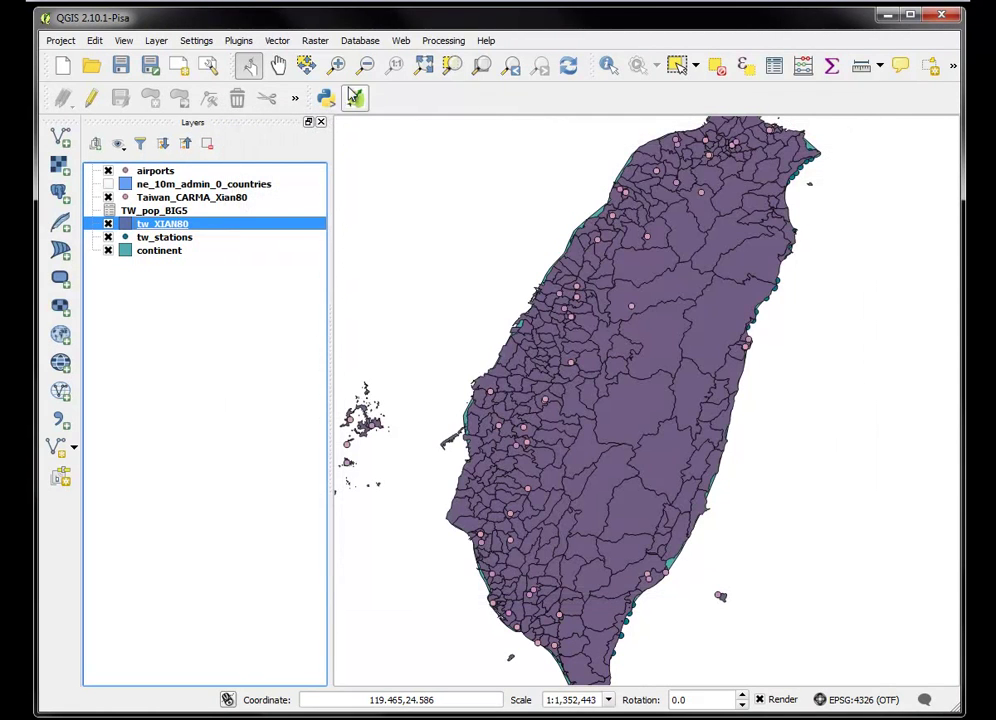
right_click(167, 228)
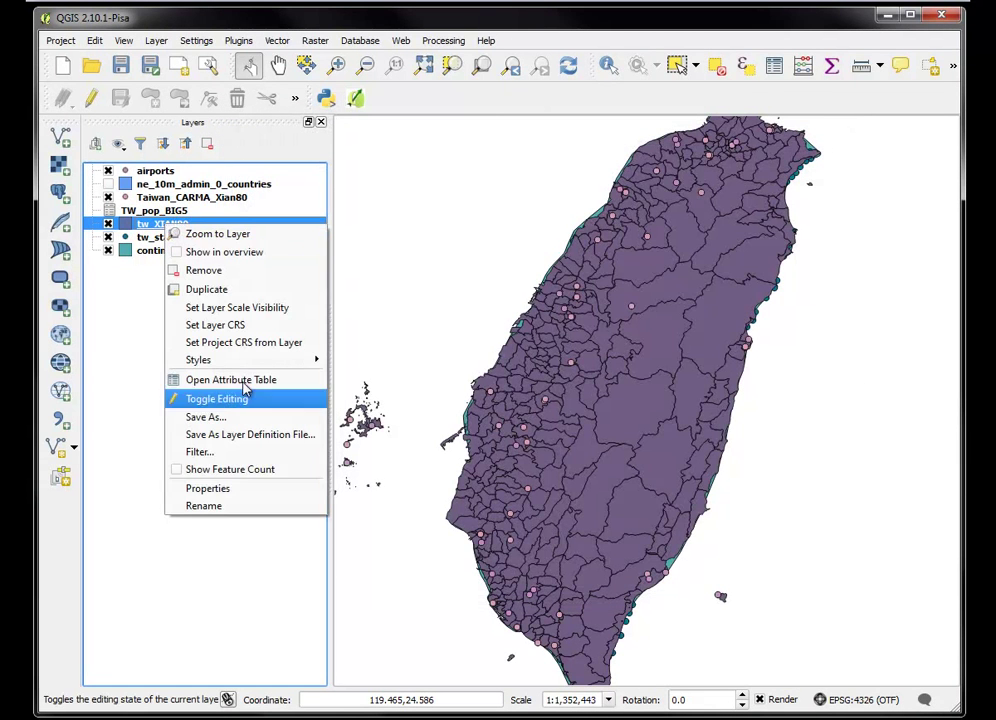
key(Escape)
Add a join from tw_XIAN80 to TW_pop_BIG5 matching COUN_CODE to COUN_CODE, and apply it.
double_click(241, 226)
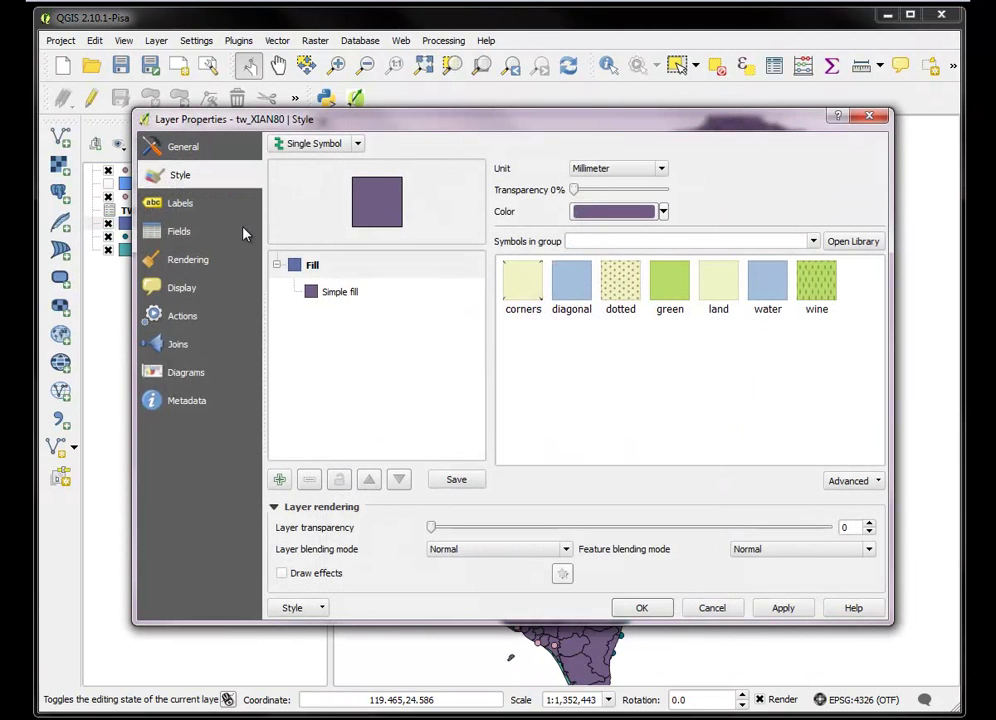
click(180, 345)
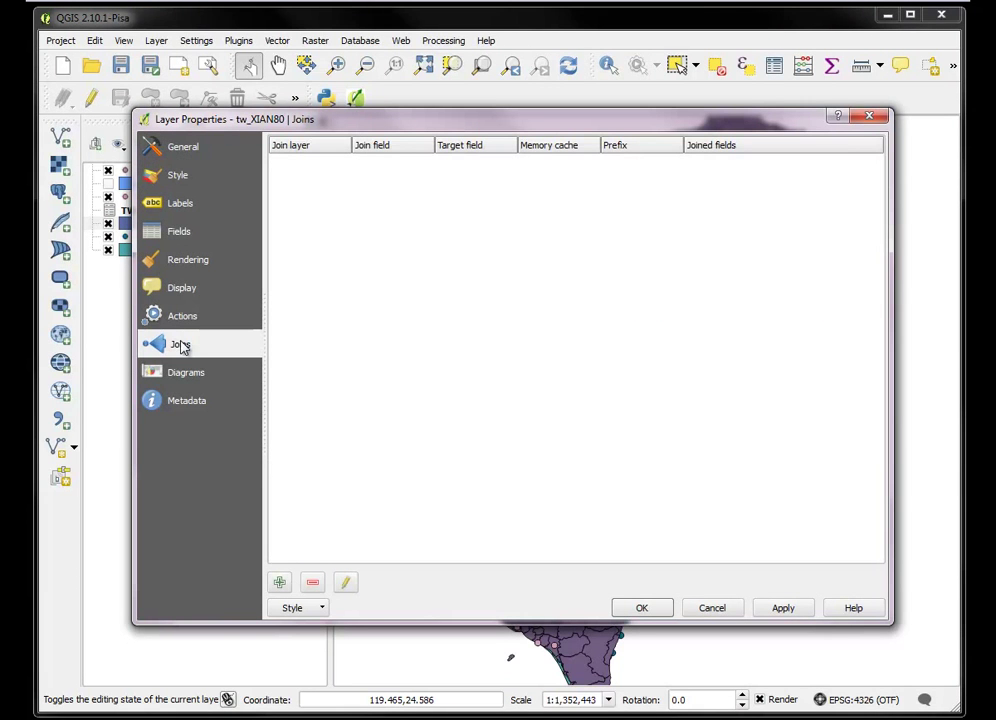
click(280, 583)
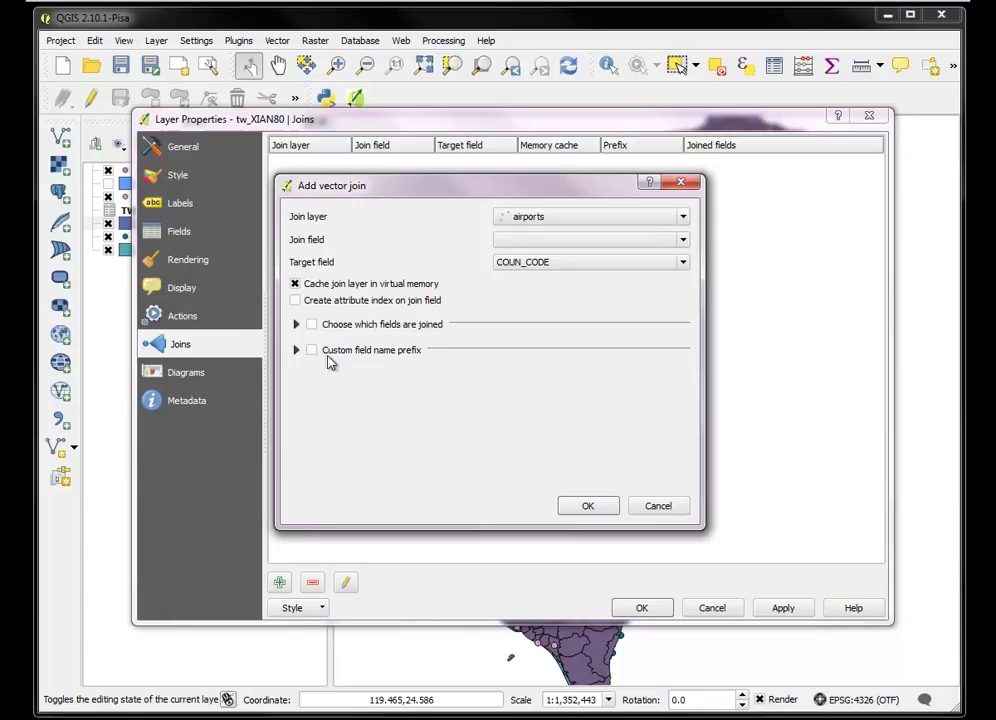
click(686, 218)
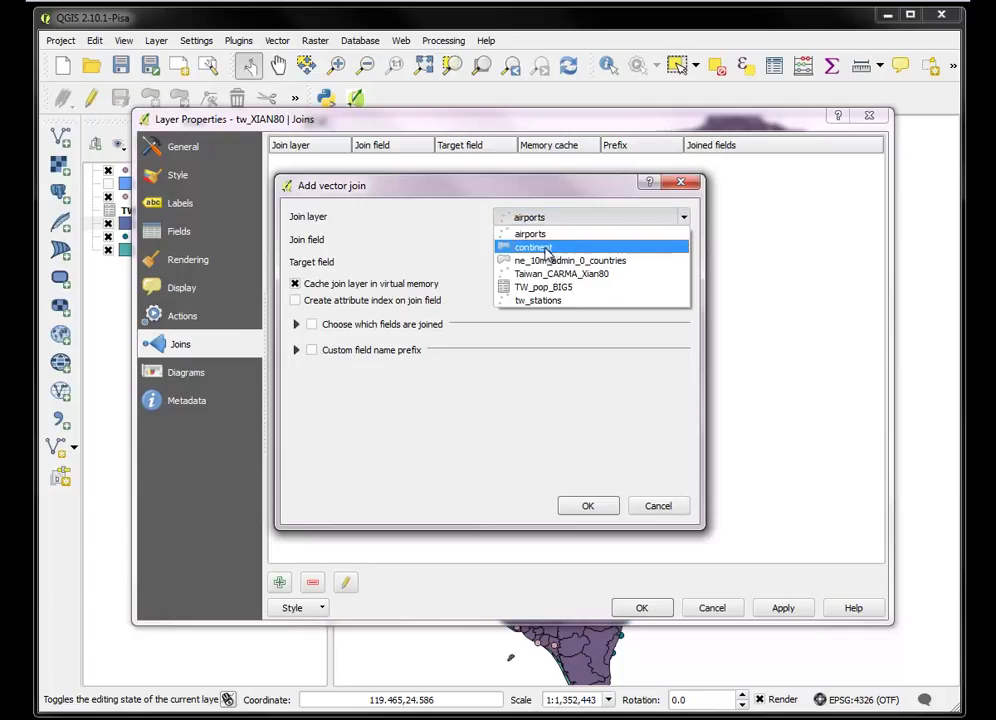
click(541, 287)
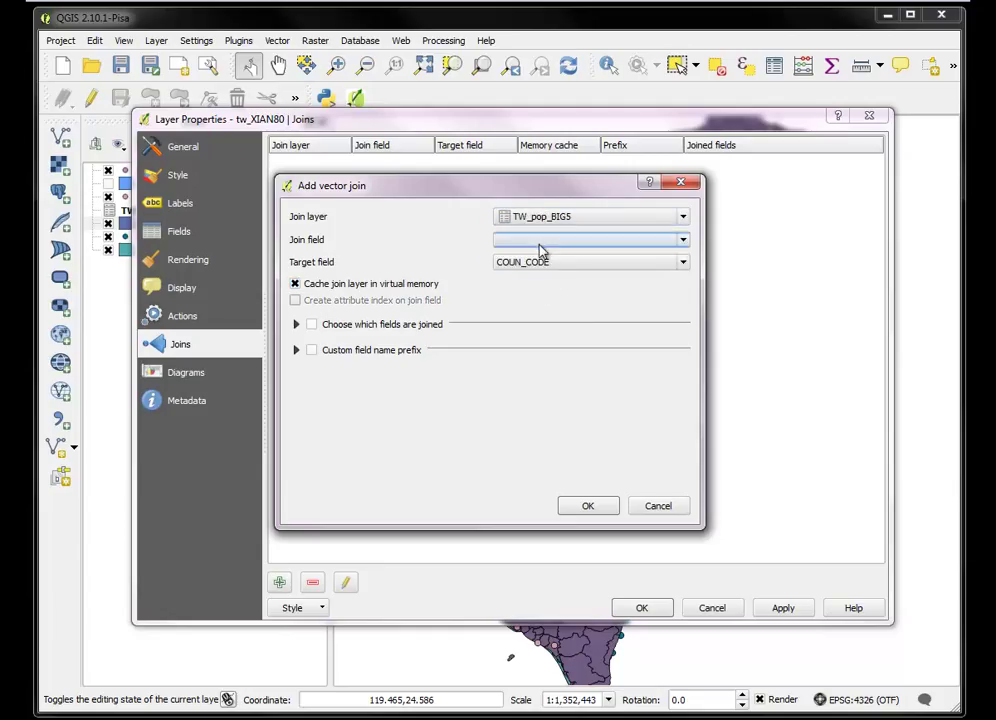
click(681, 243)
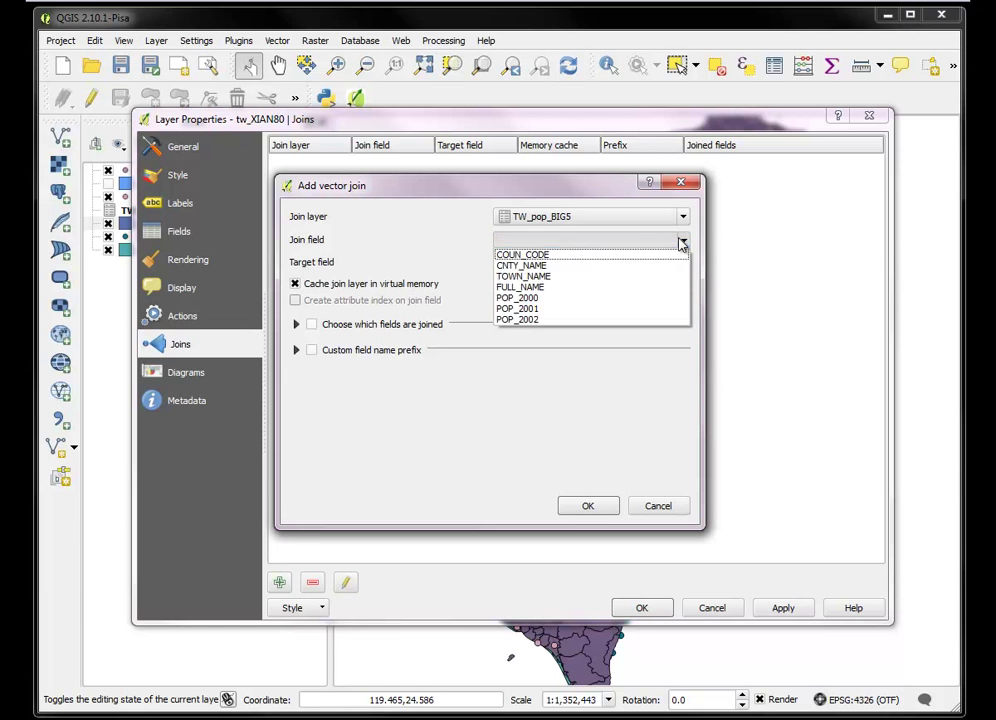
click(545, 261)
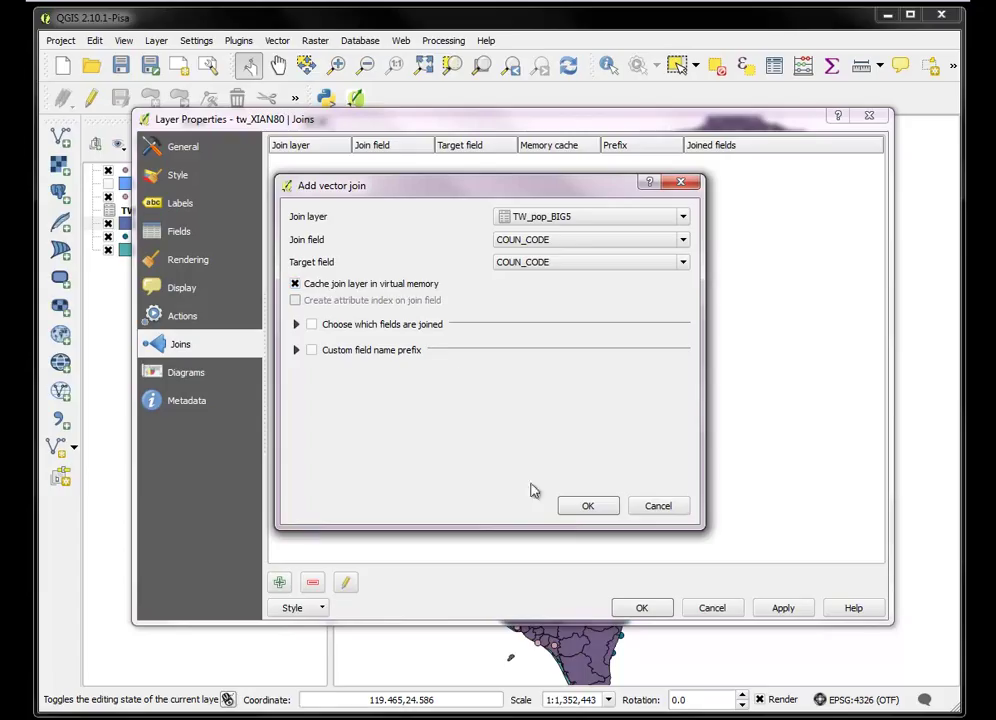
click(609, 509)
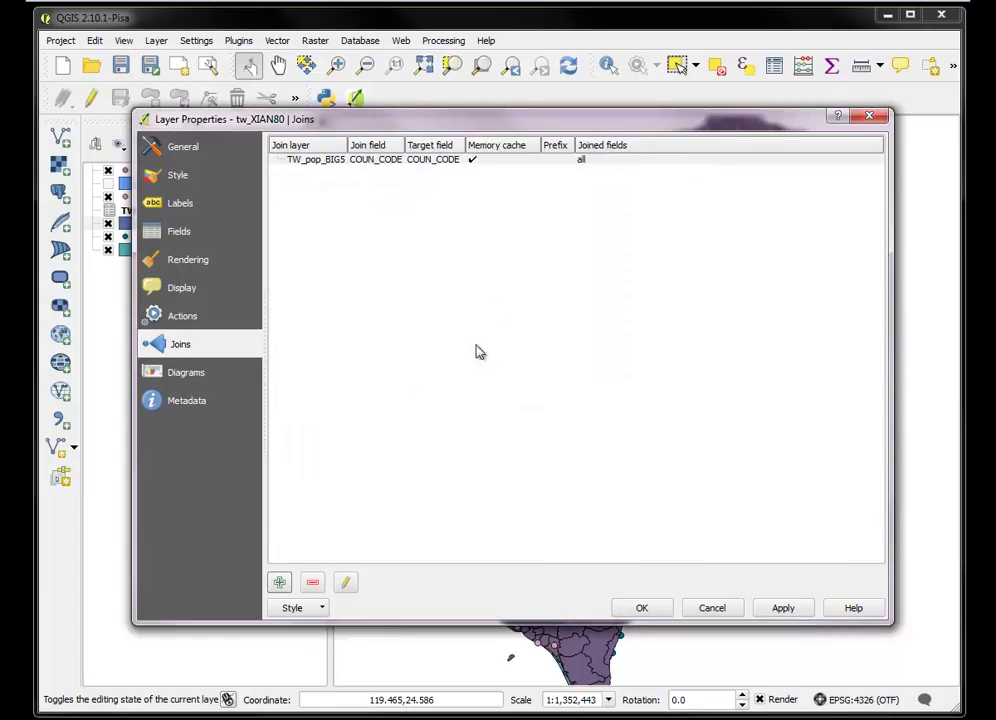
click(783, 608)
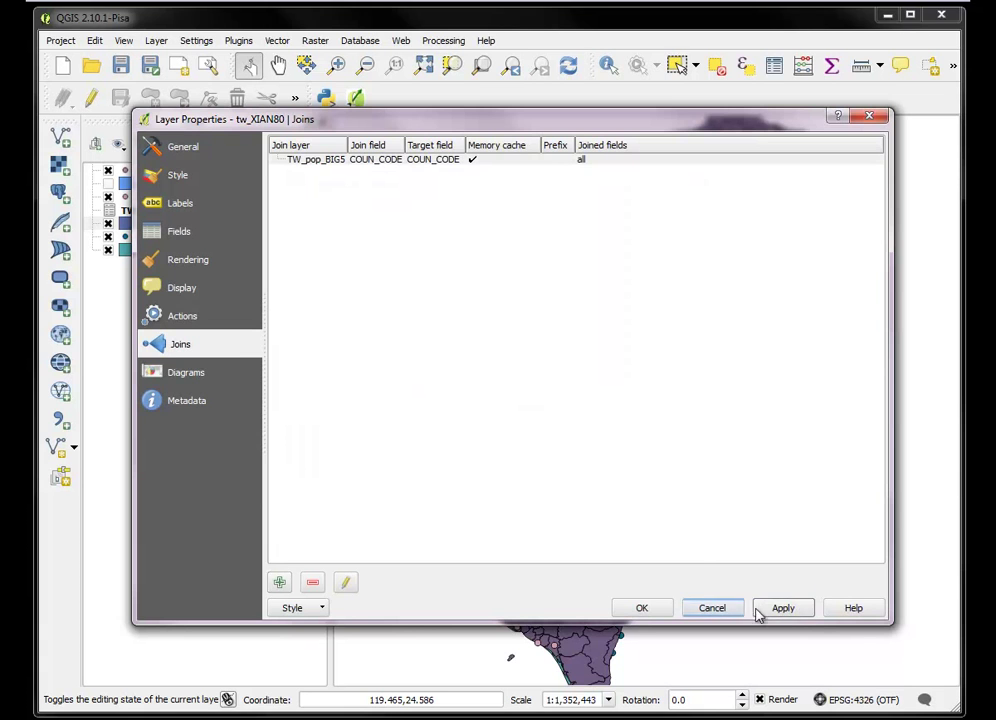
click(640, 608)
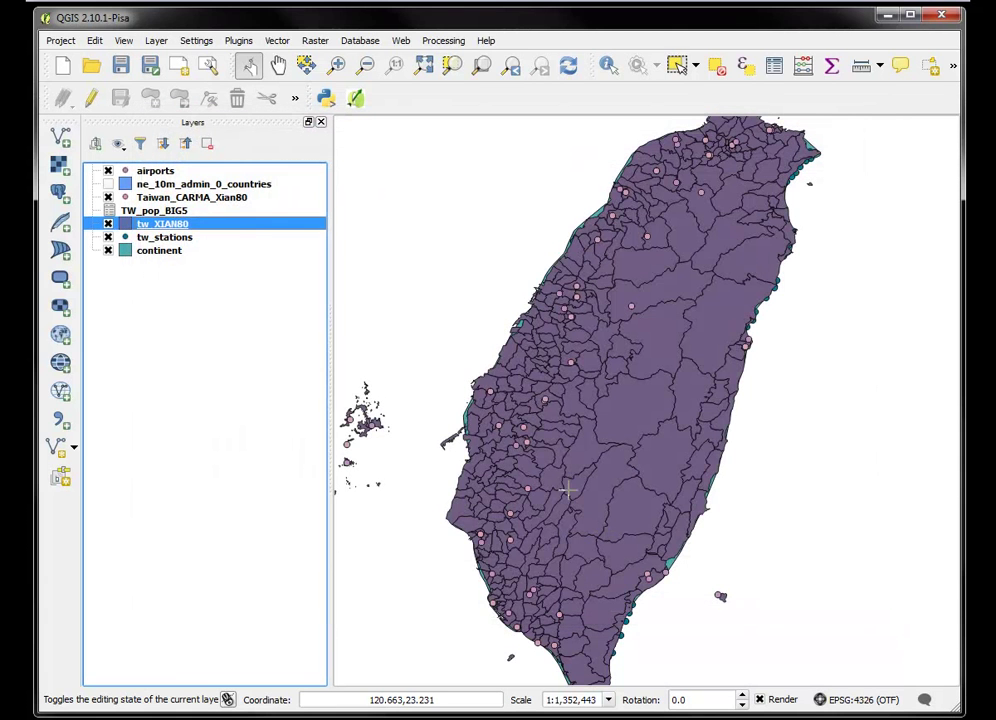
right_click(174, 229)
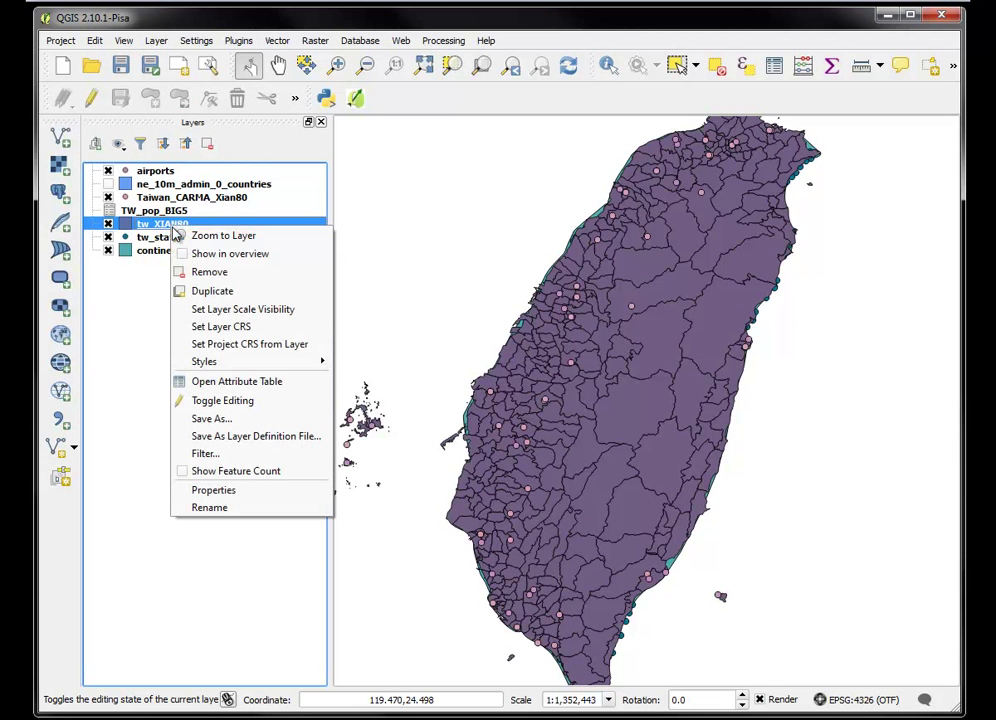
click(226, 382)
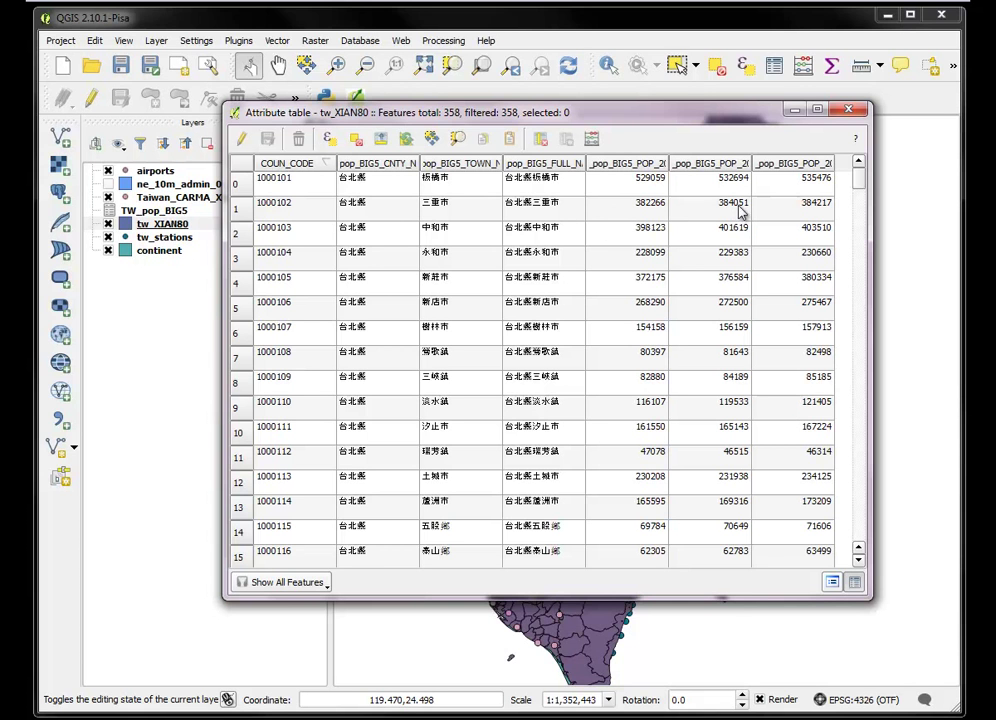
click(850, 110)
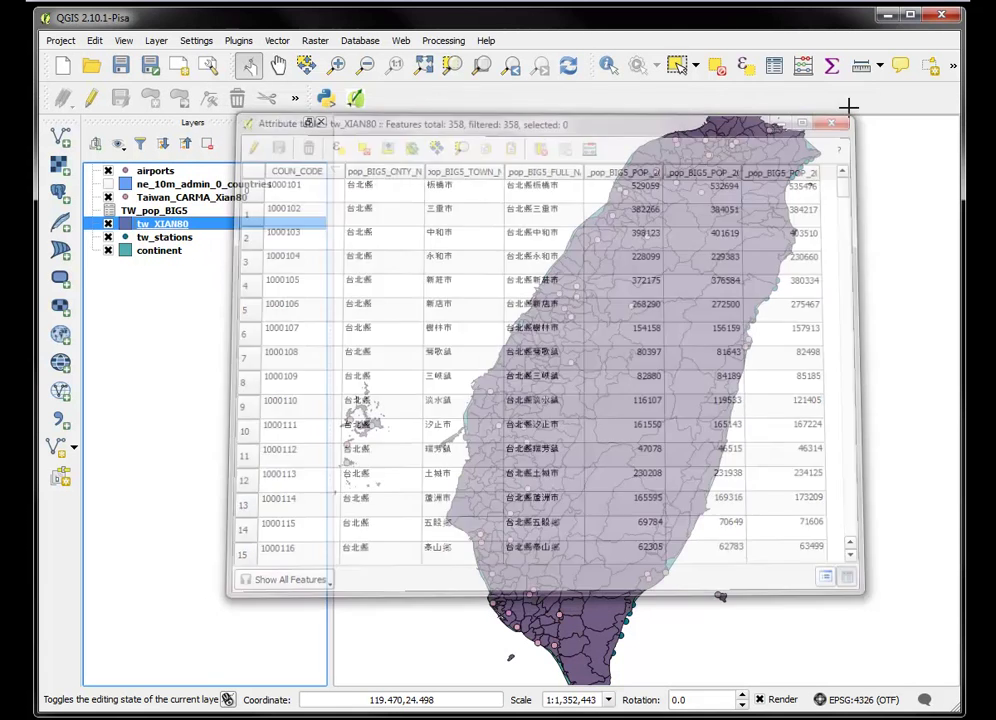
right_click(161, 229)
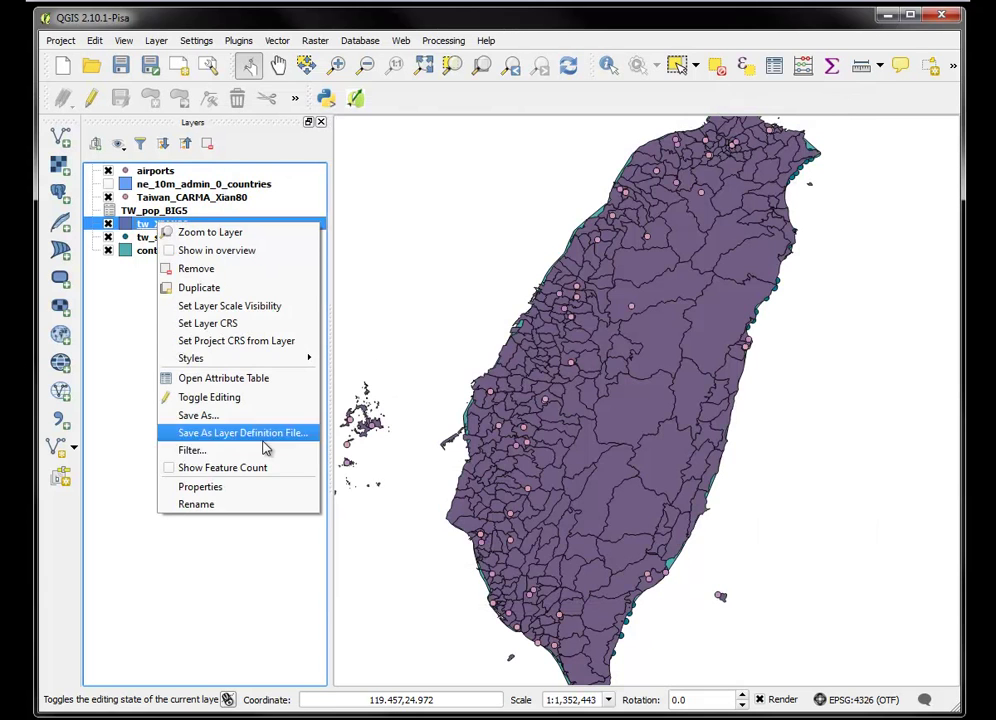
Export tw_XIAN80 to the Desktop as tw_pop_big5_join.shp with Big5 encoding and EPSG:2333.
click(205, 415)
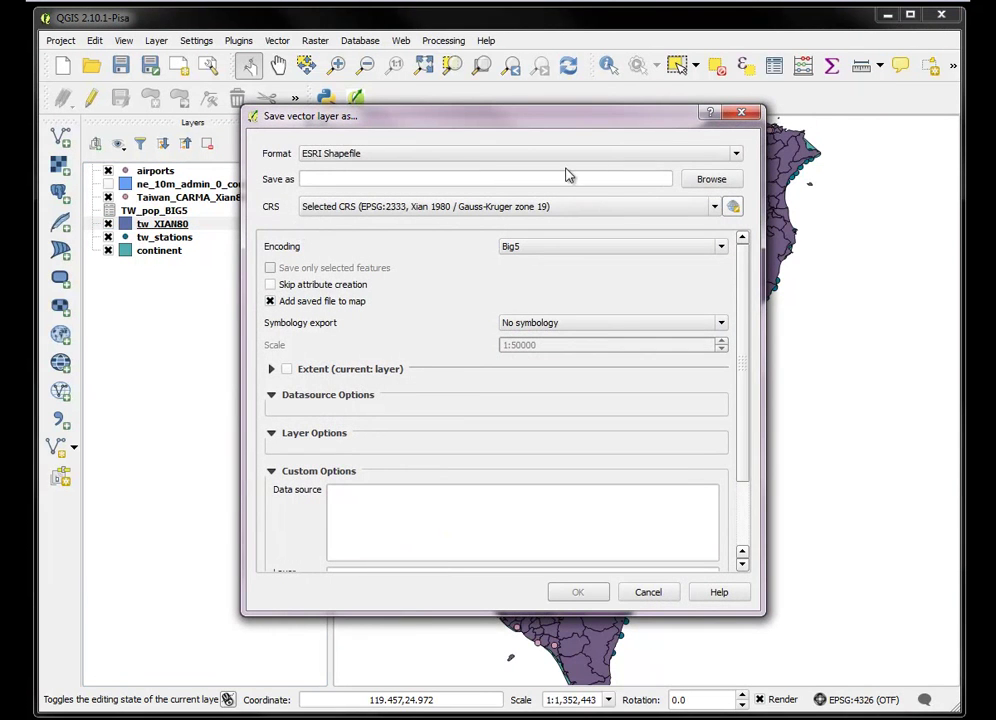
click(712, 179)
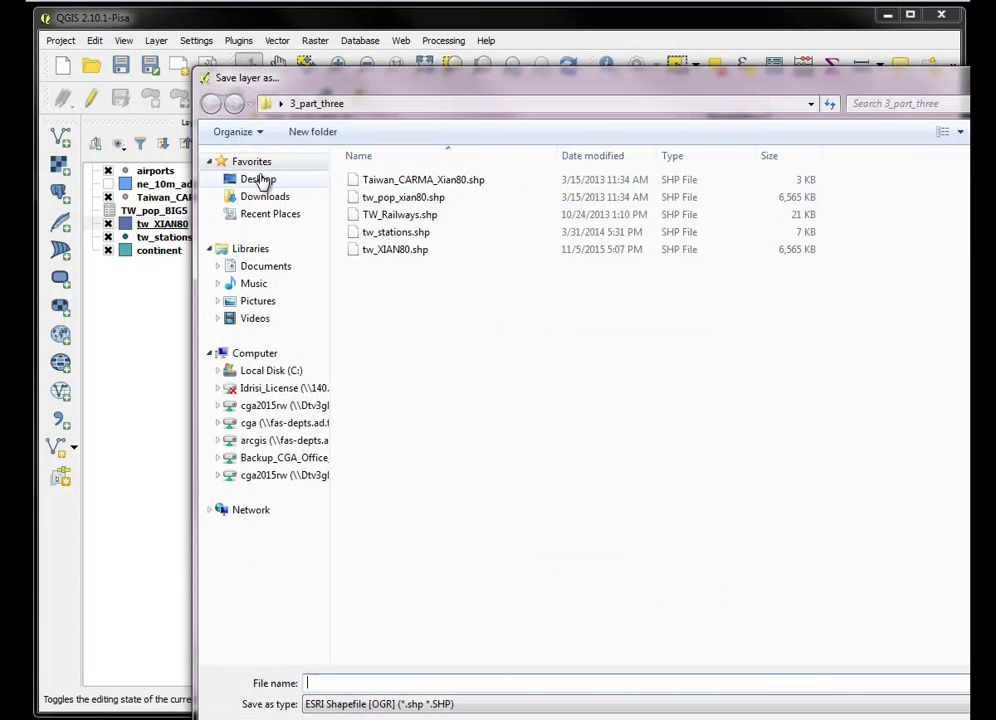
click(258, 180)
click(322, 682)
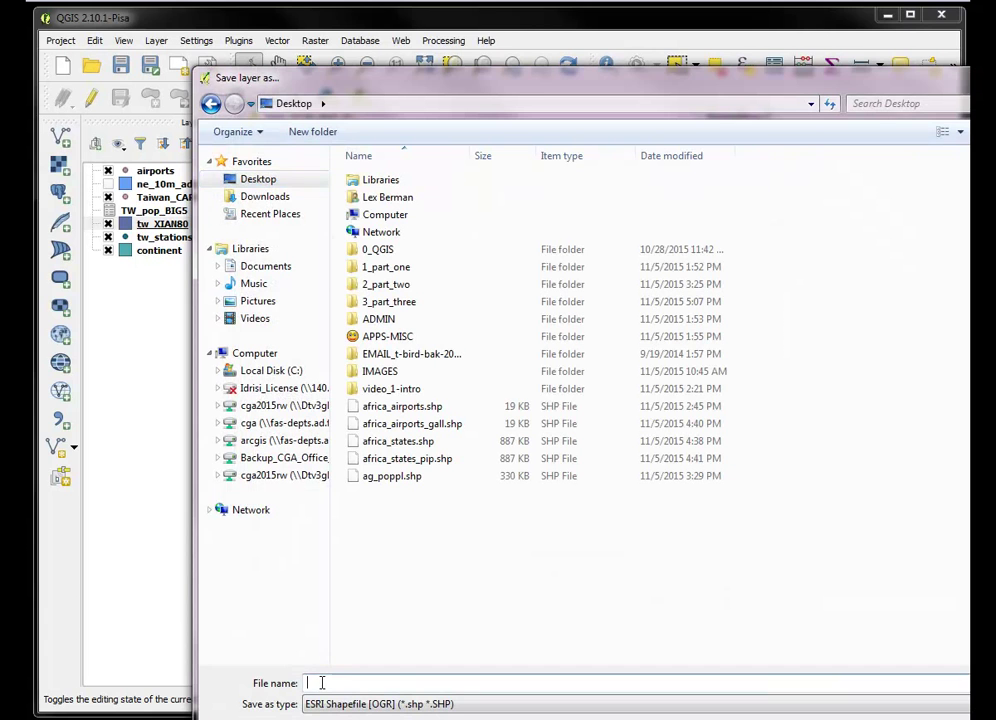
text(tw_pop_big)
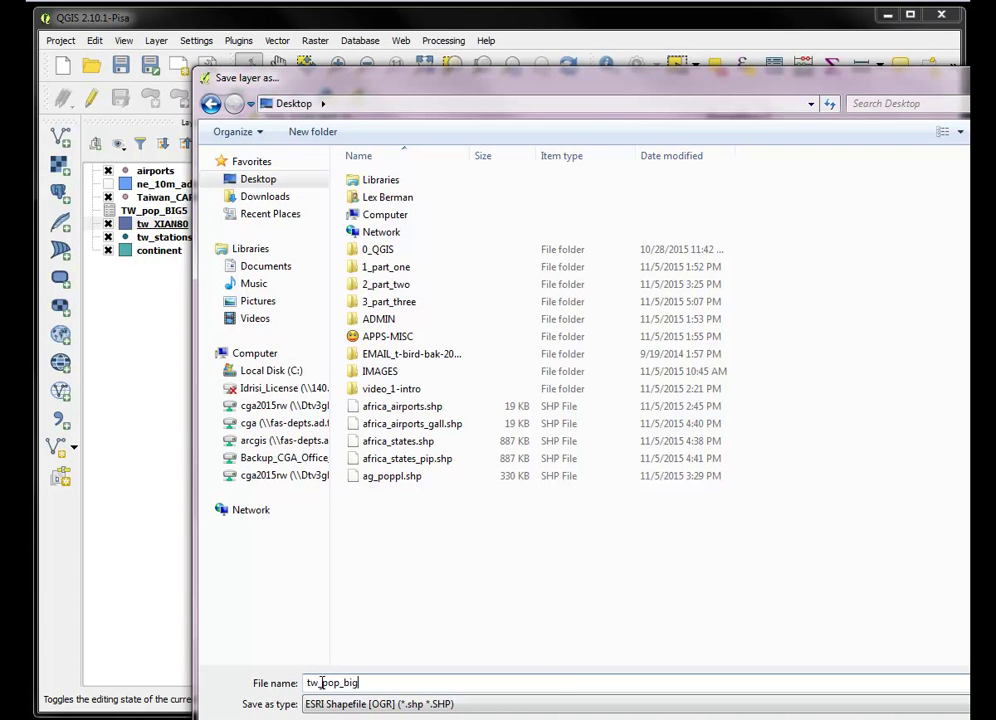
text(5_join)
key(Return)
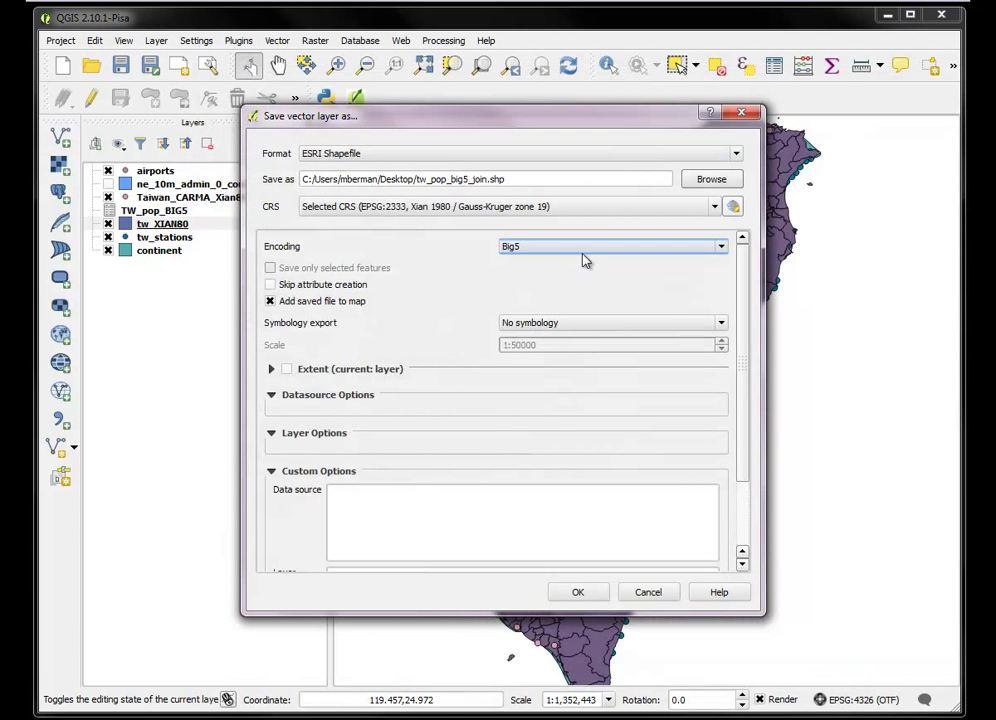
click(723, 249)
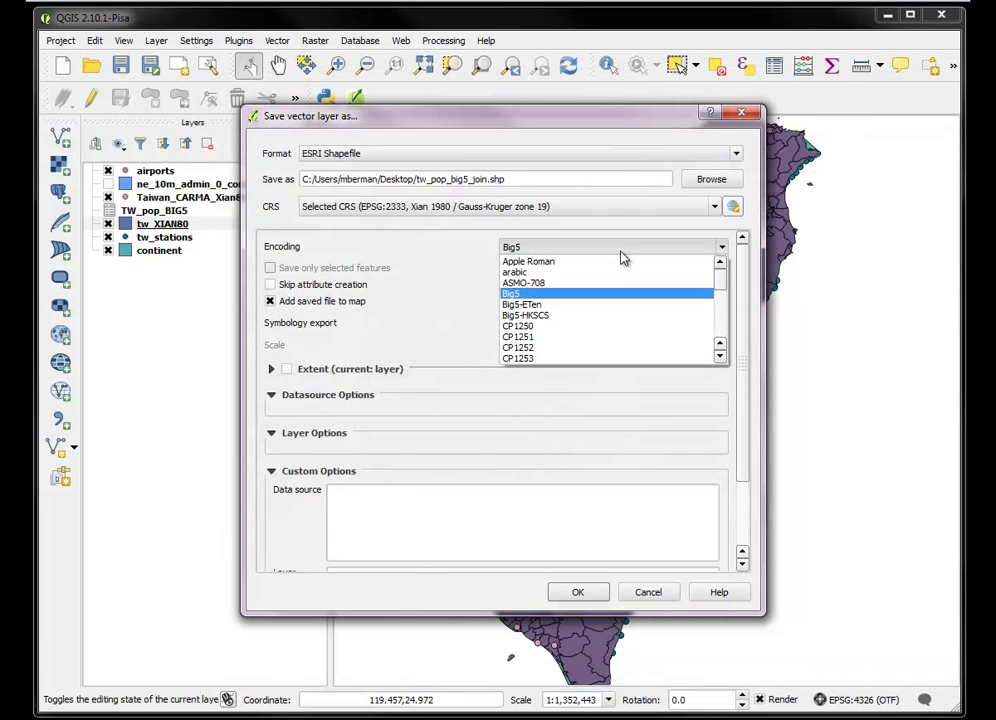
click(578, 292)
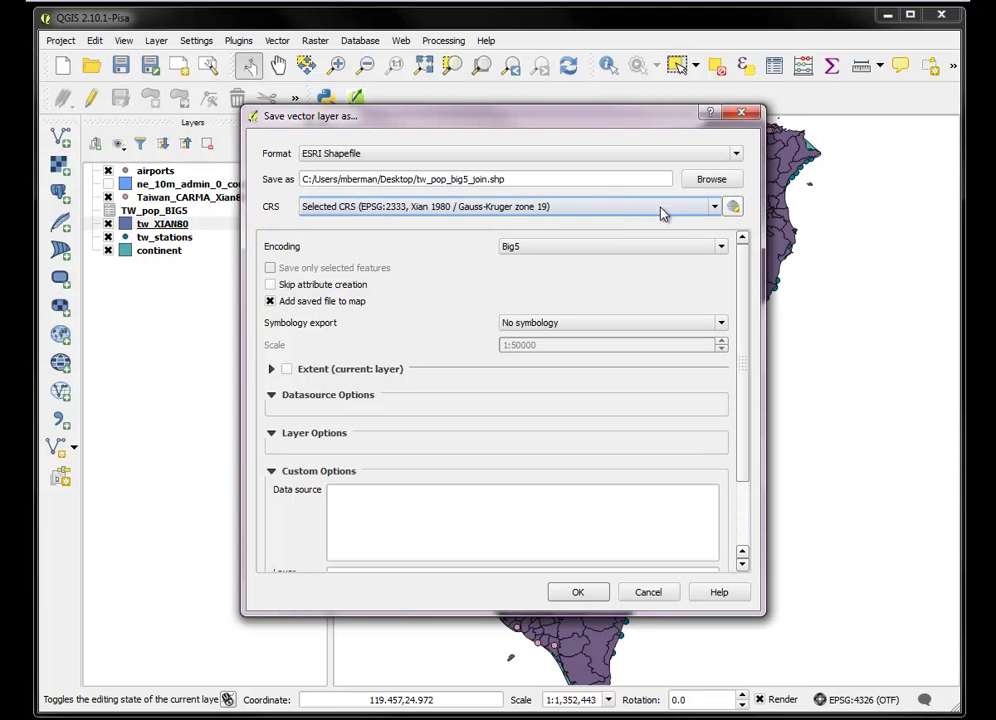
click(577, 592)
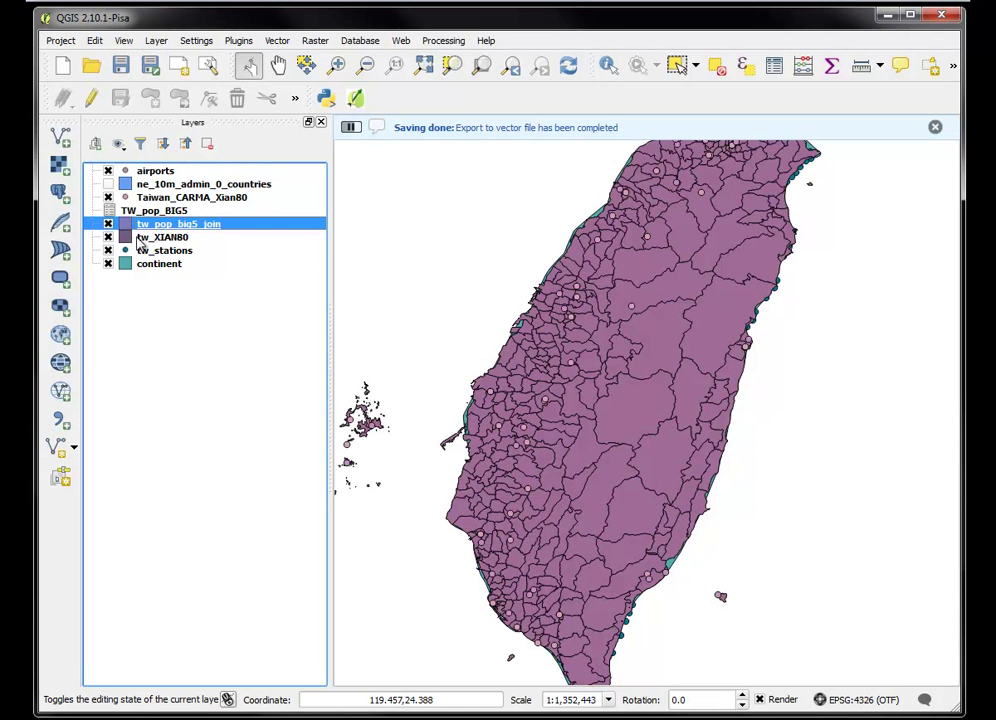
Hide tw_XIAN80, Taiwan_CARMA_Xian80 and airports, and open tw_pop_big5_join's attribute table.
click(108, 237)
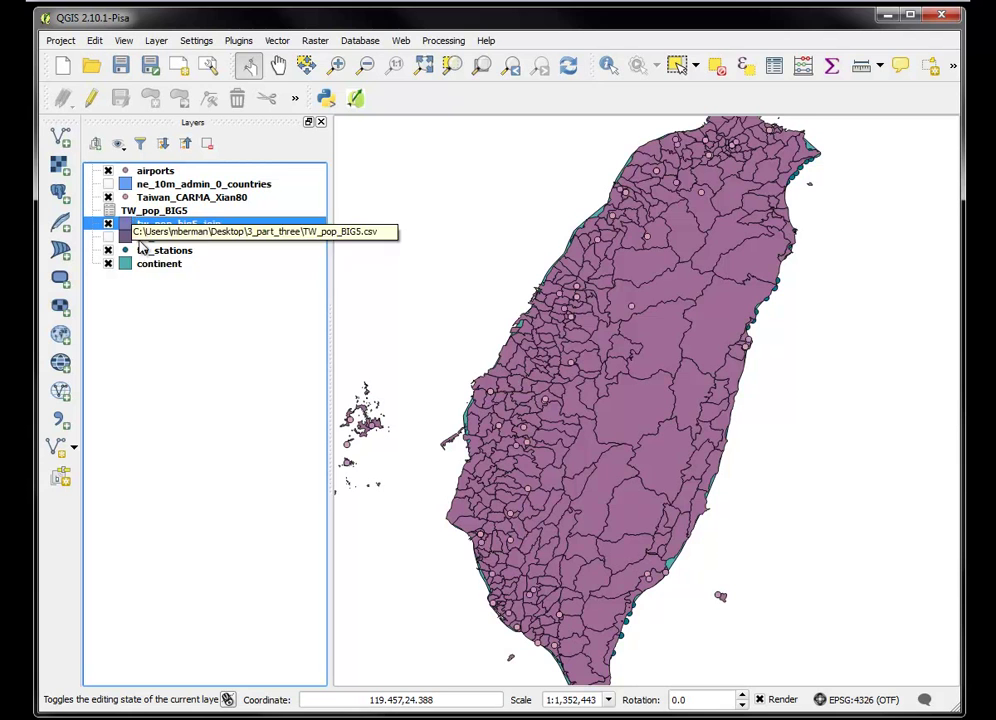
click(108, 197)
click(108, 170)
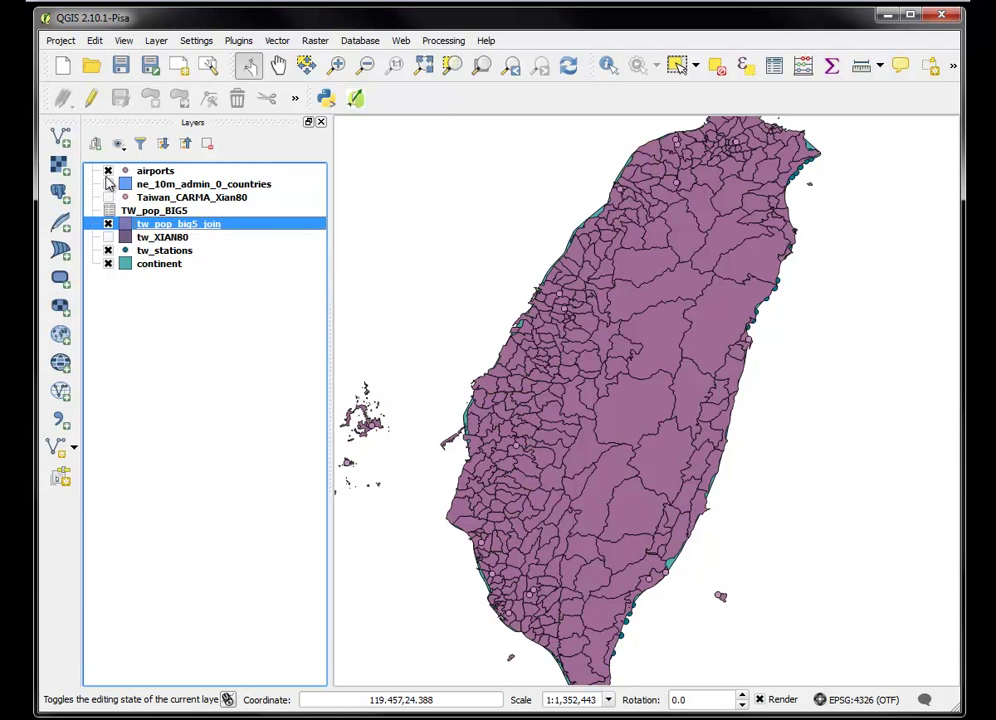
right_click(160, 229)
click(195, 378)
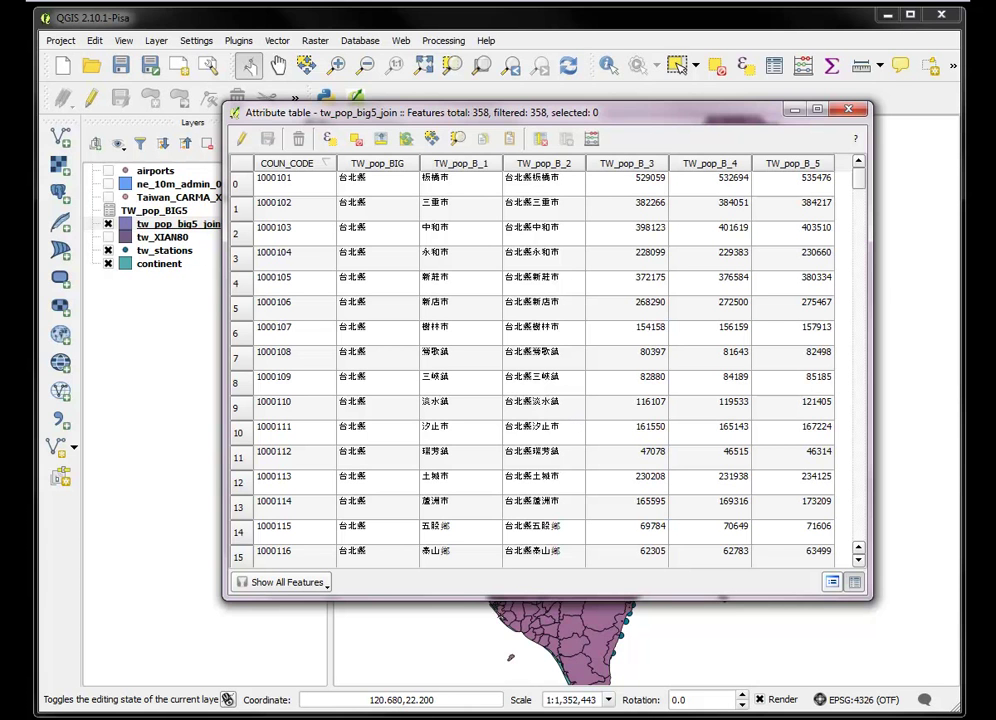
Try reopening the recent TW_pop_BIG5.csv in BabelPad and dismiss the sharing-violation error.
click(510, 657)
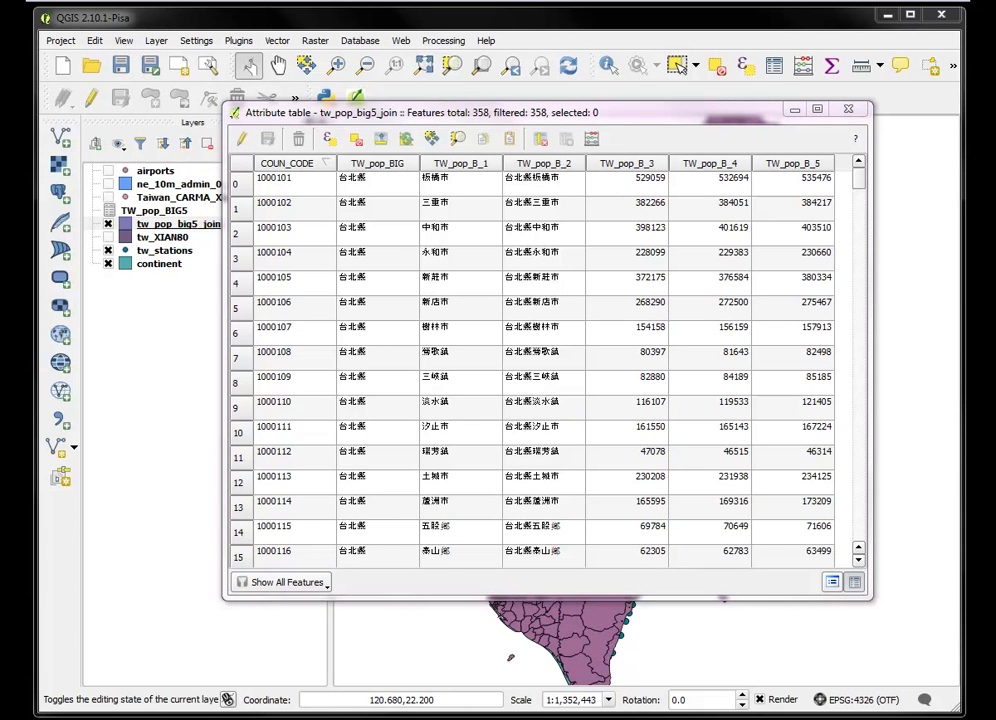
click(212, 287)
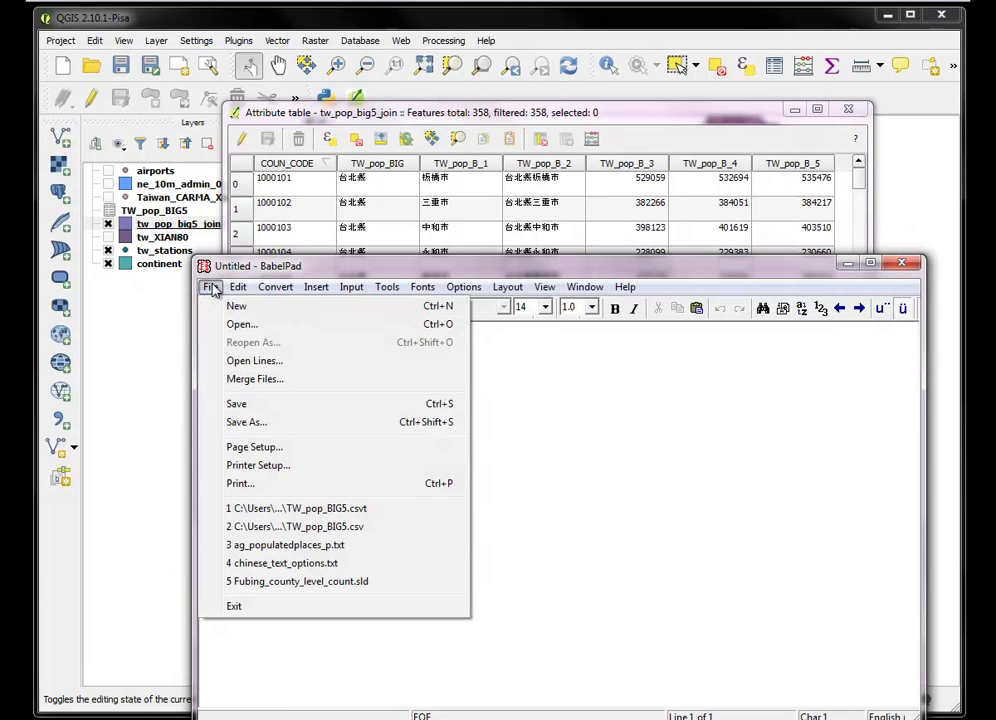
click(339, 528)
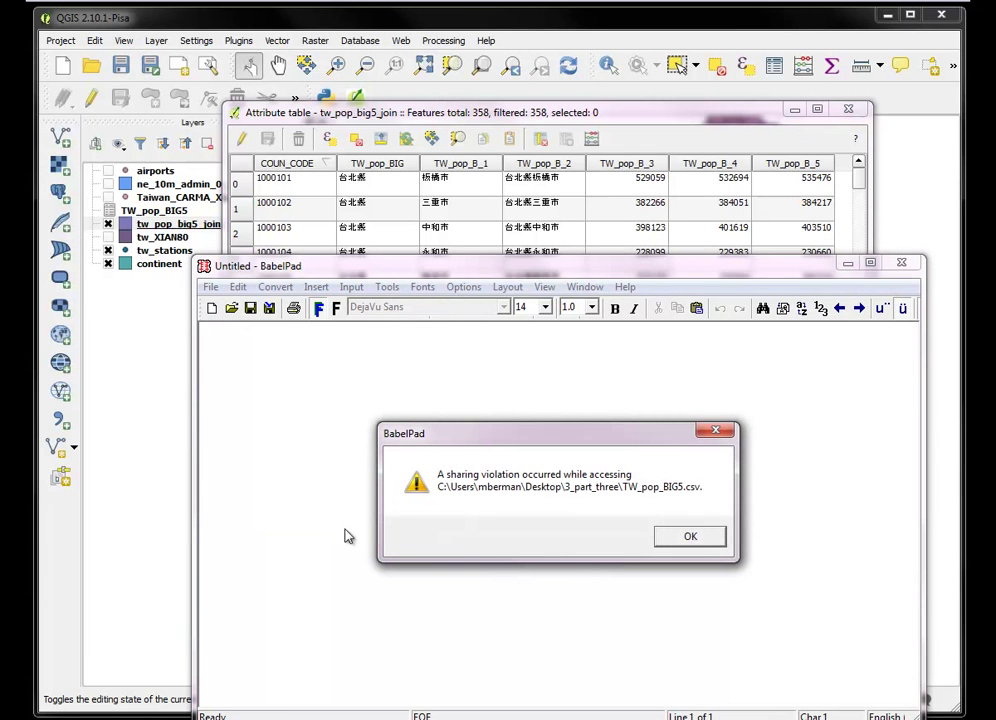
click(691, 538)
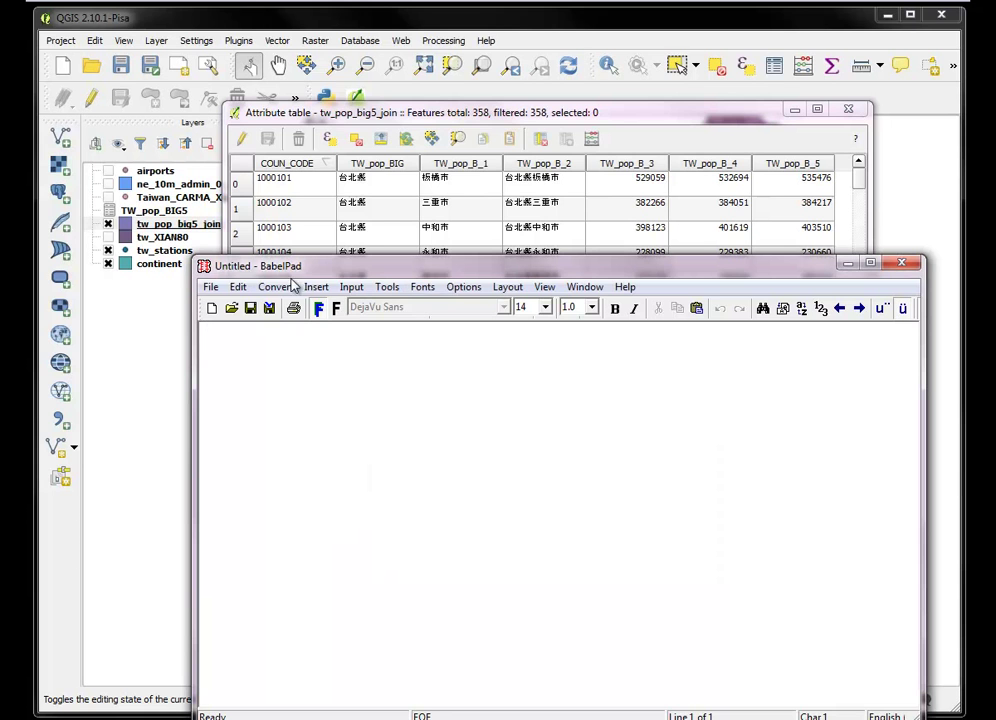
Show tw_XIAN80 again and remove its TW_pop_BIG5 join in Layer Properties.
click(175, 290)
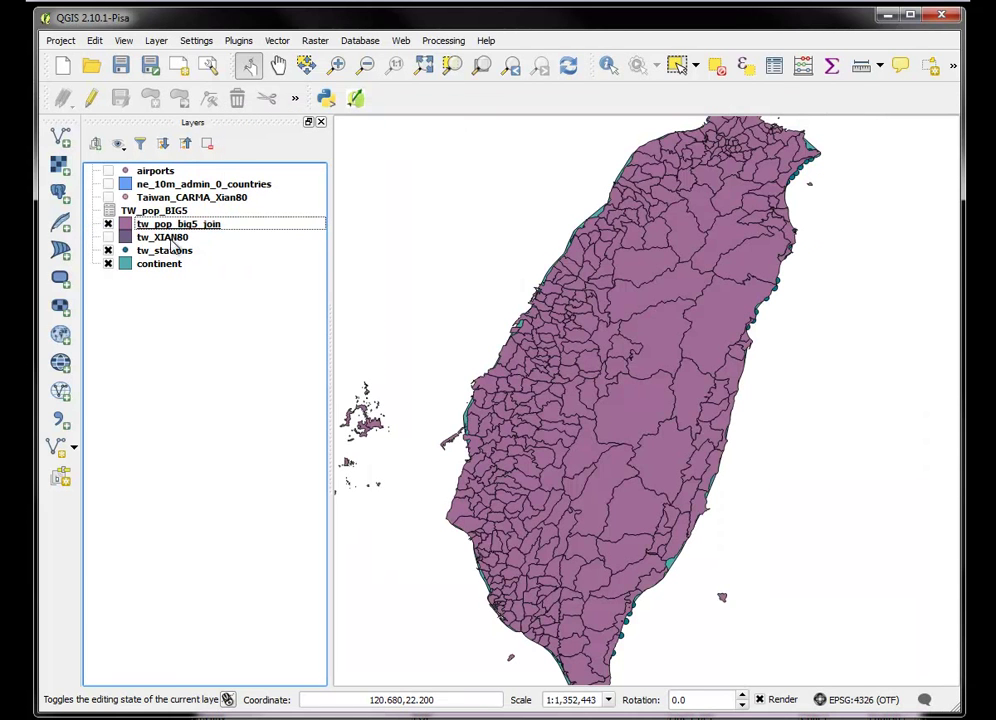
click(155, 211)
click(163, 238)
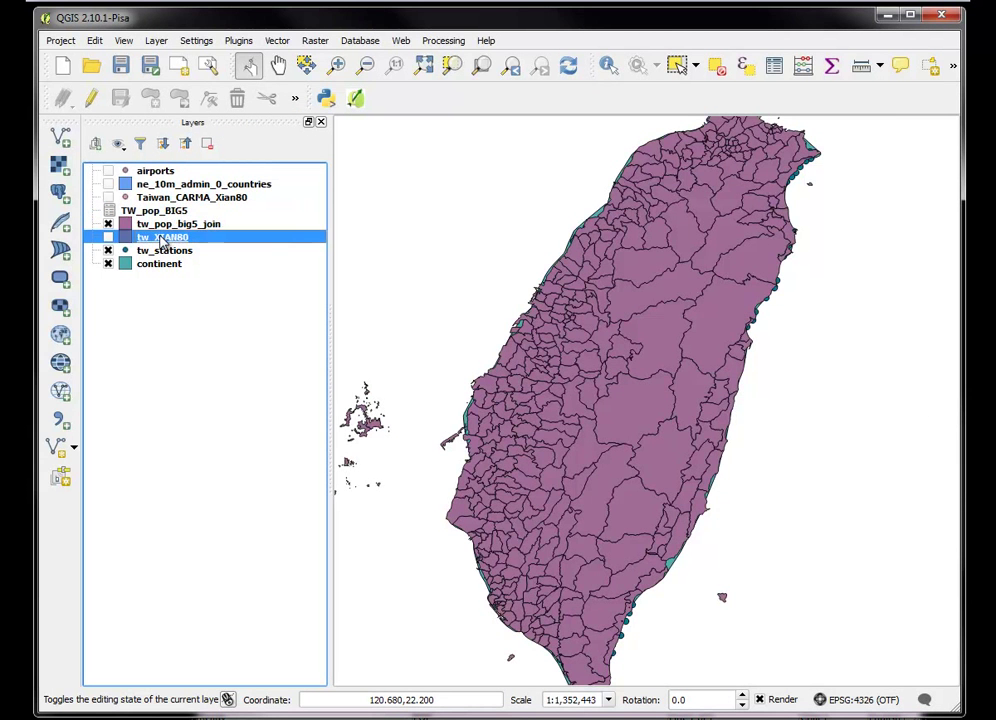
click(108, 237)
right_click(155, 244)
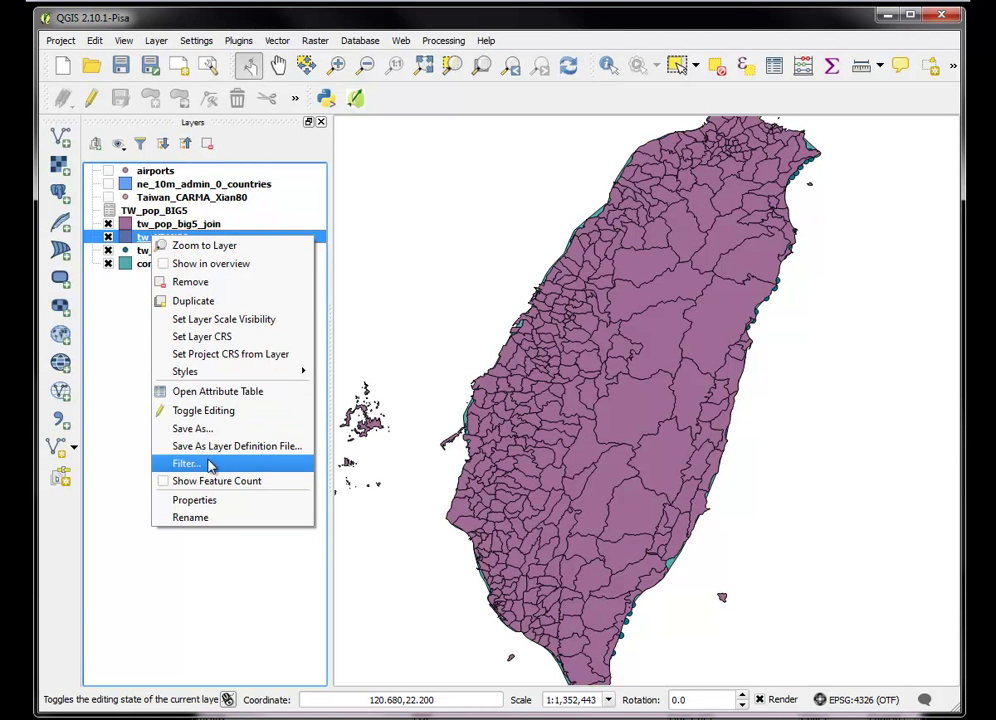
click(196, 500)
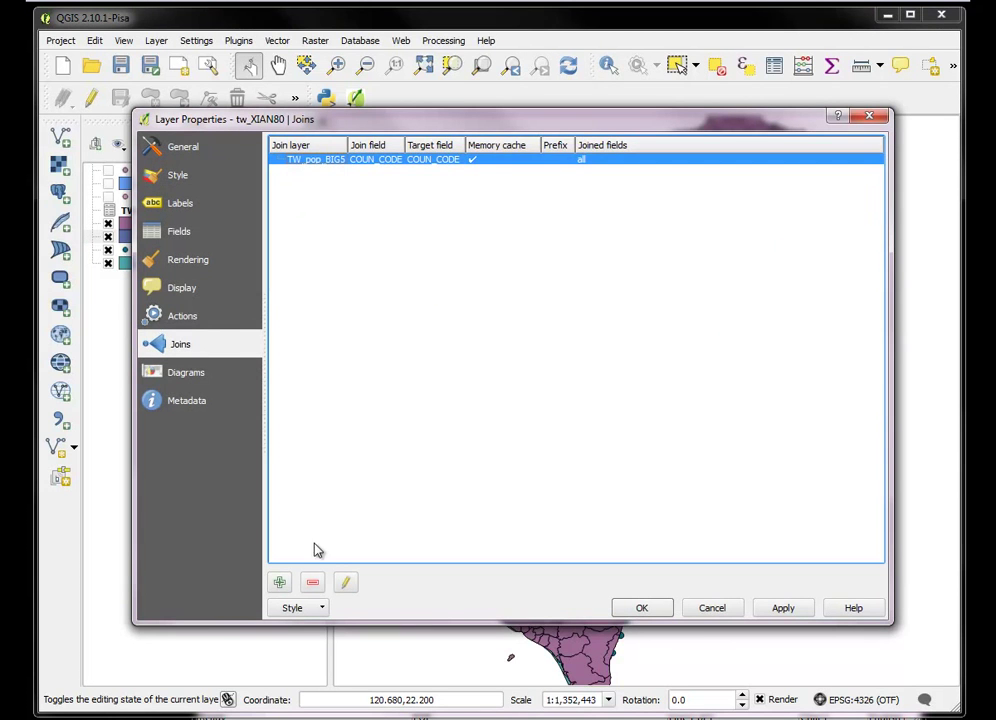
click(315, 582)
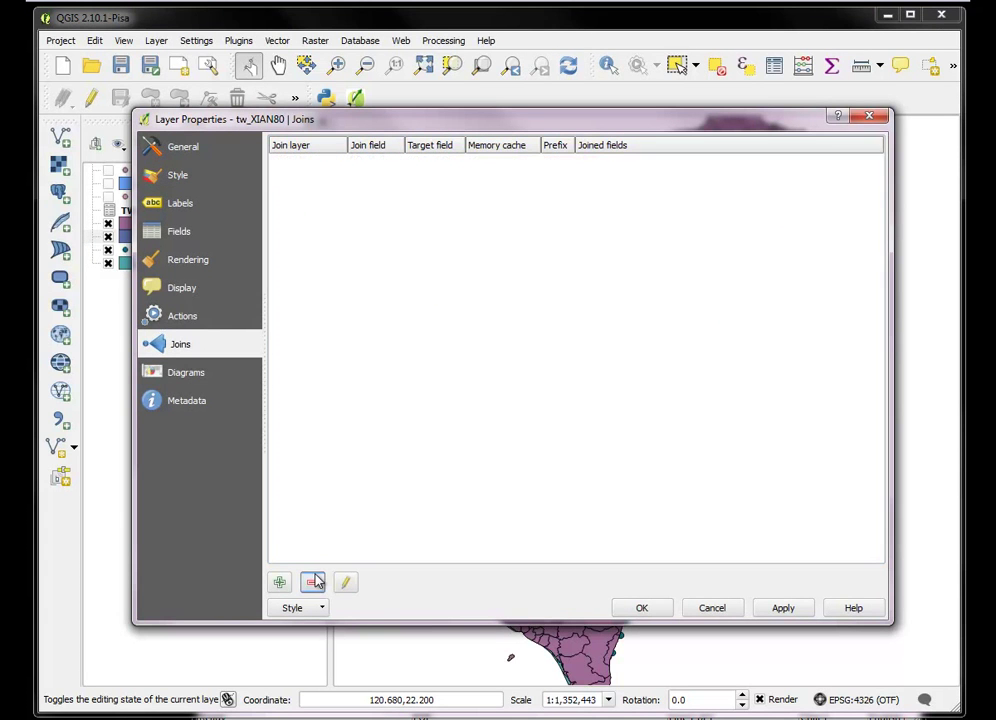
click(662, 607)
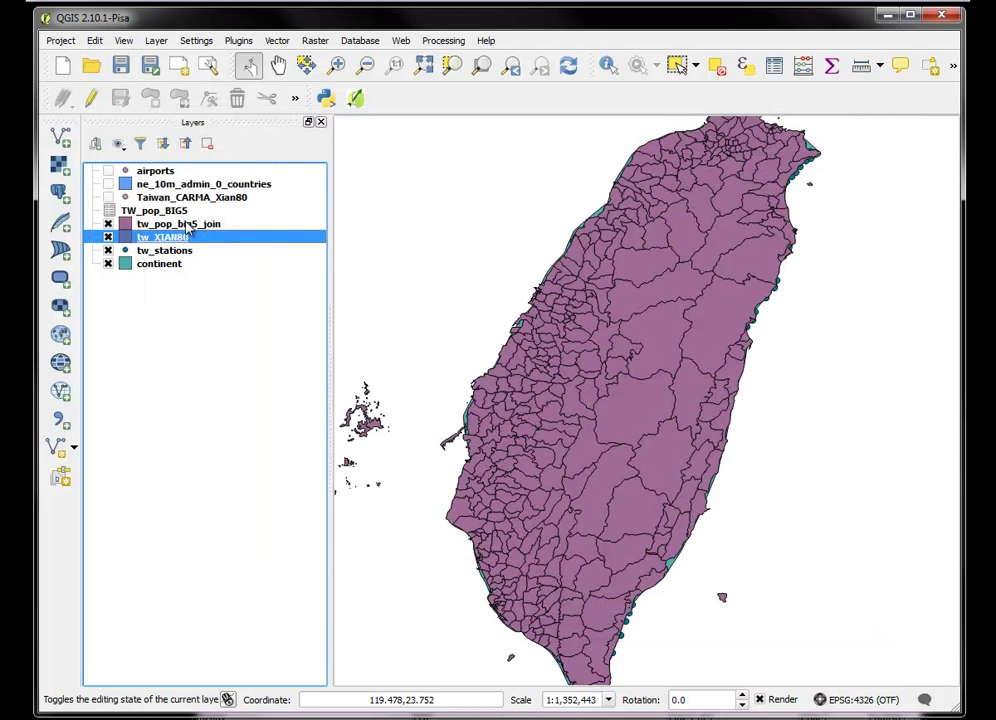
Check tw_XIAN80's attribute table, then remove the TW_pop_BIG5 table from the project.
right_click(155, 243)
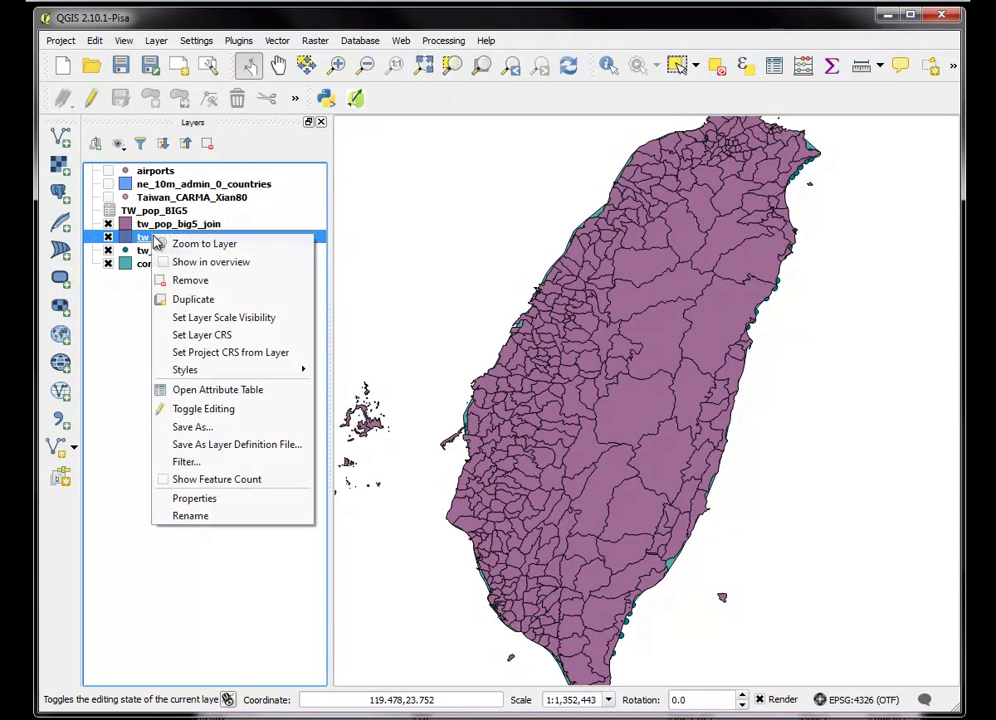
click(200, 391)
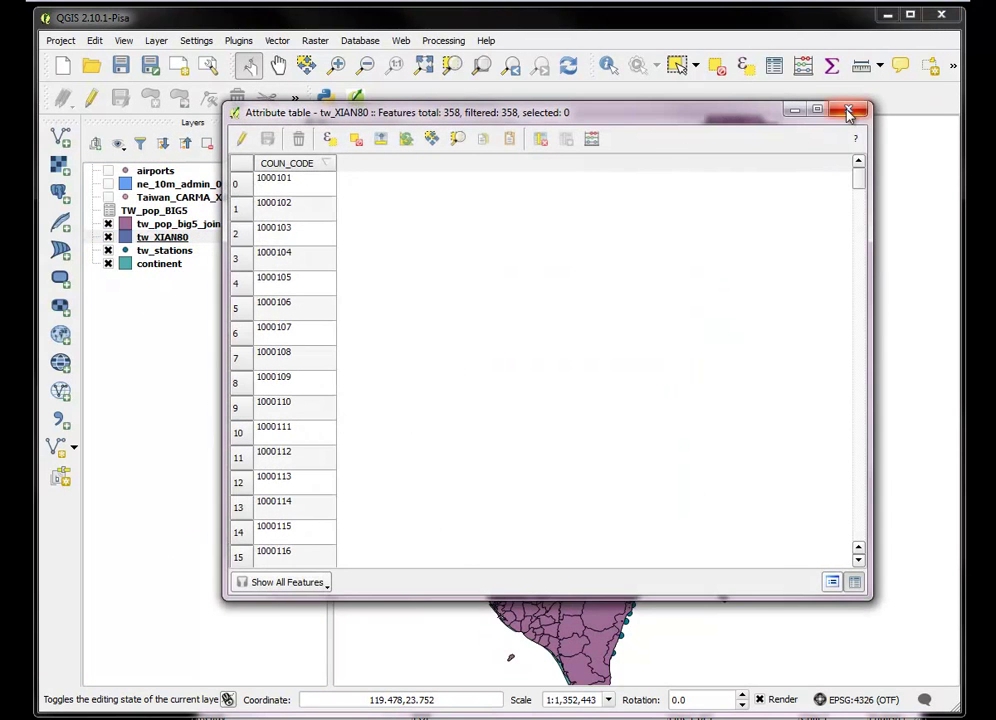
click(843, 113)
click(160, 210)
right_click(165, 210)
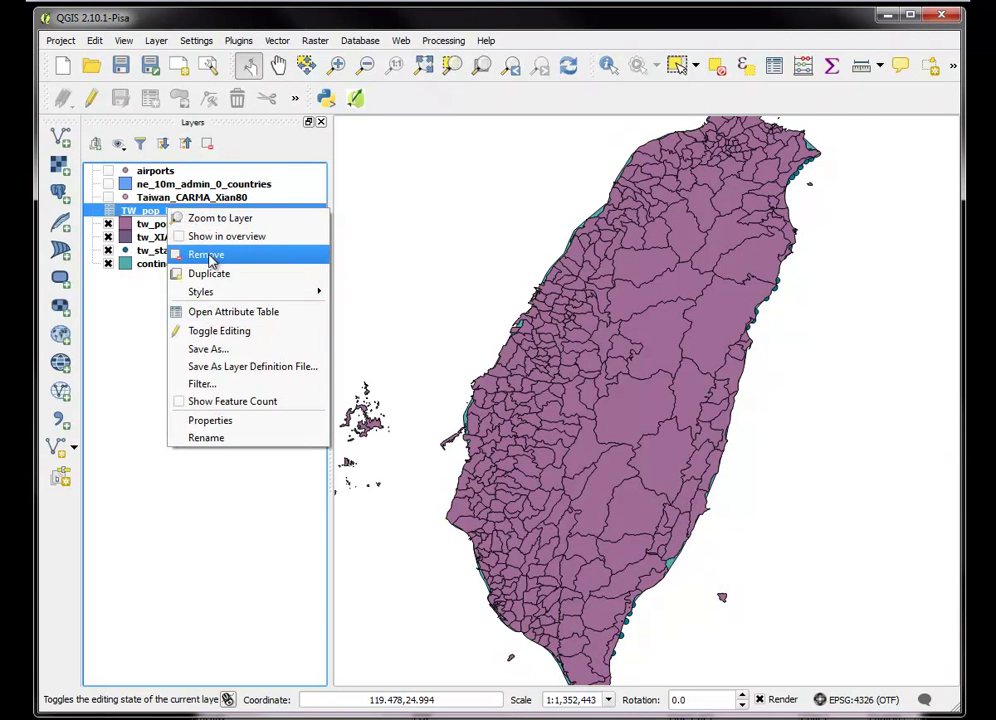
click(207, 255)
click(461, 385)
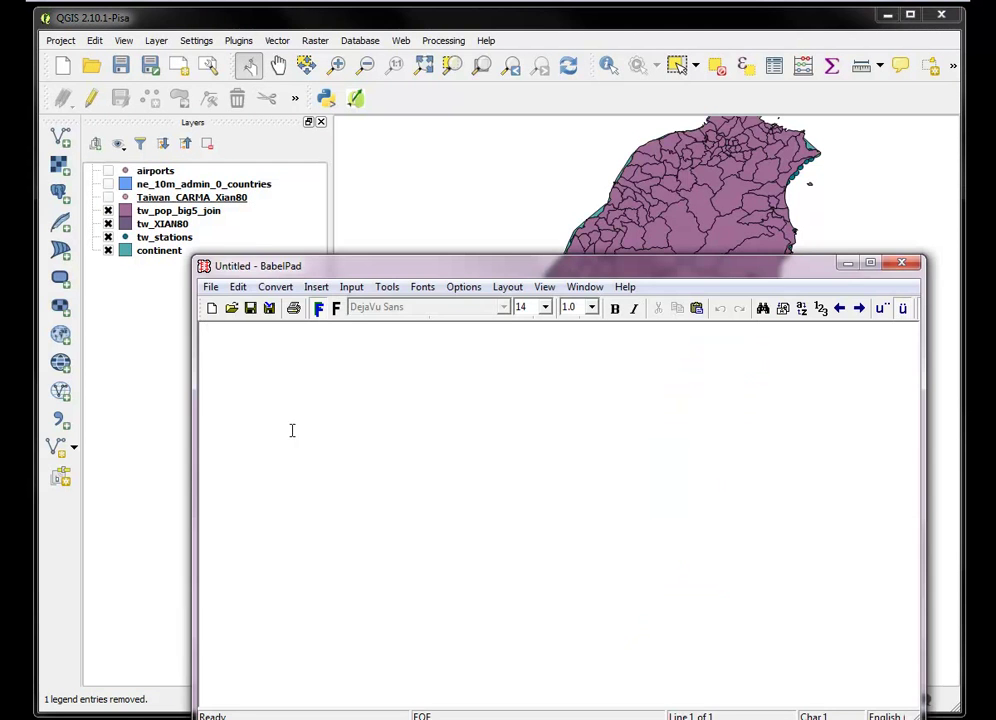
Open TW_pop_BIG5.csv from Desktop > 3_part_three in BabelPad and move its window lower.
click(211, 287)
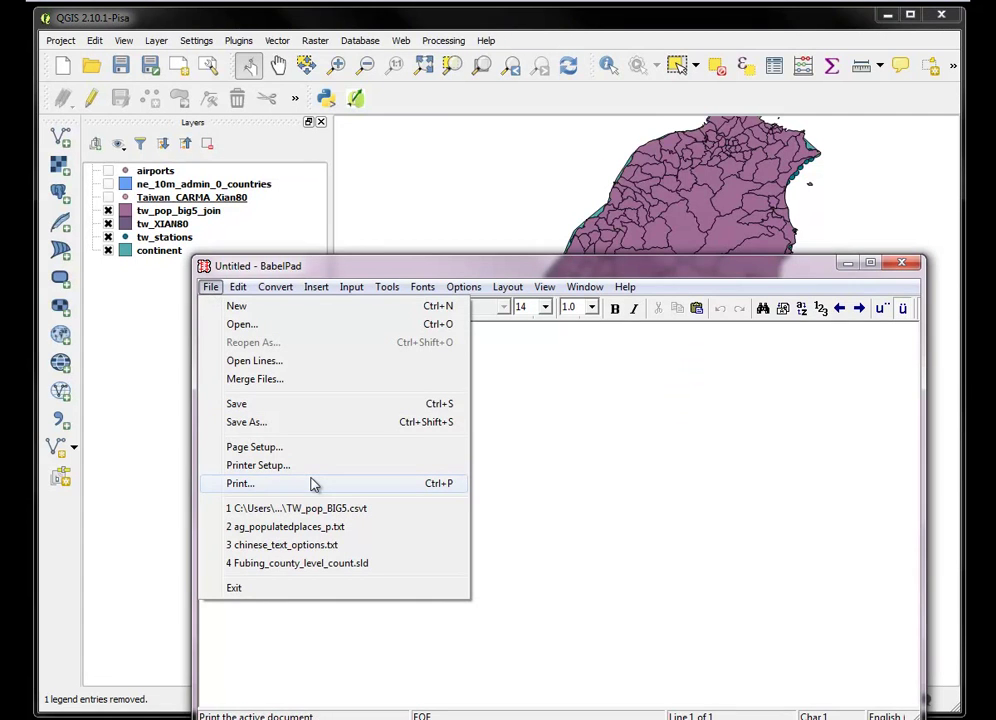
click(251, 326)
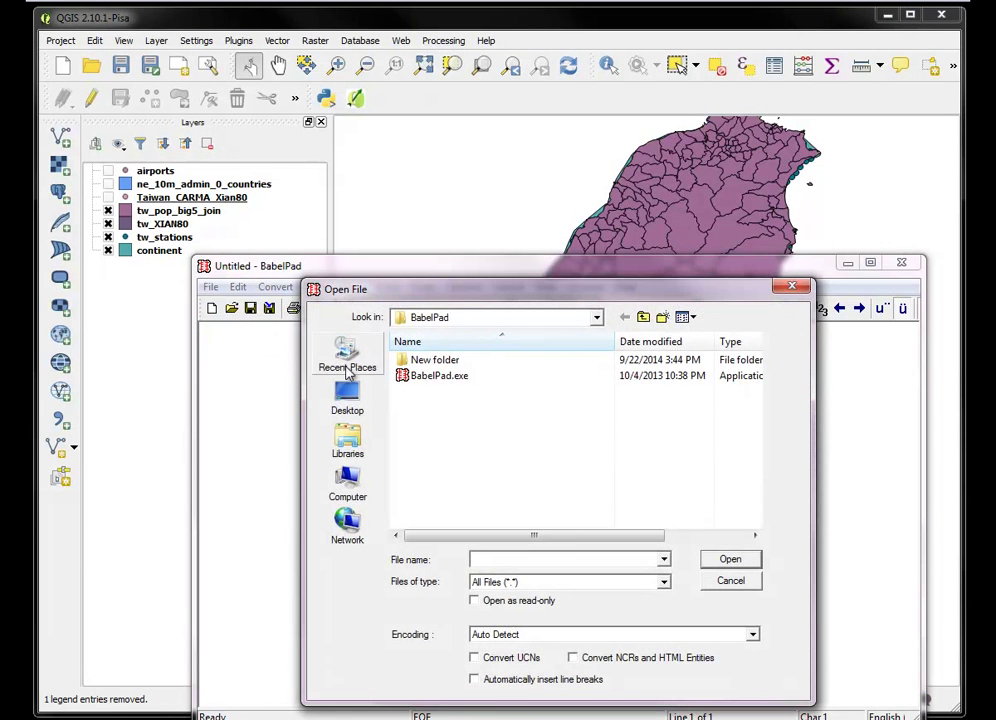
click(346, 395)
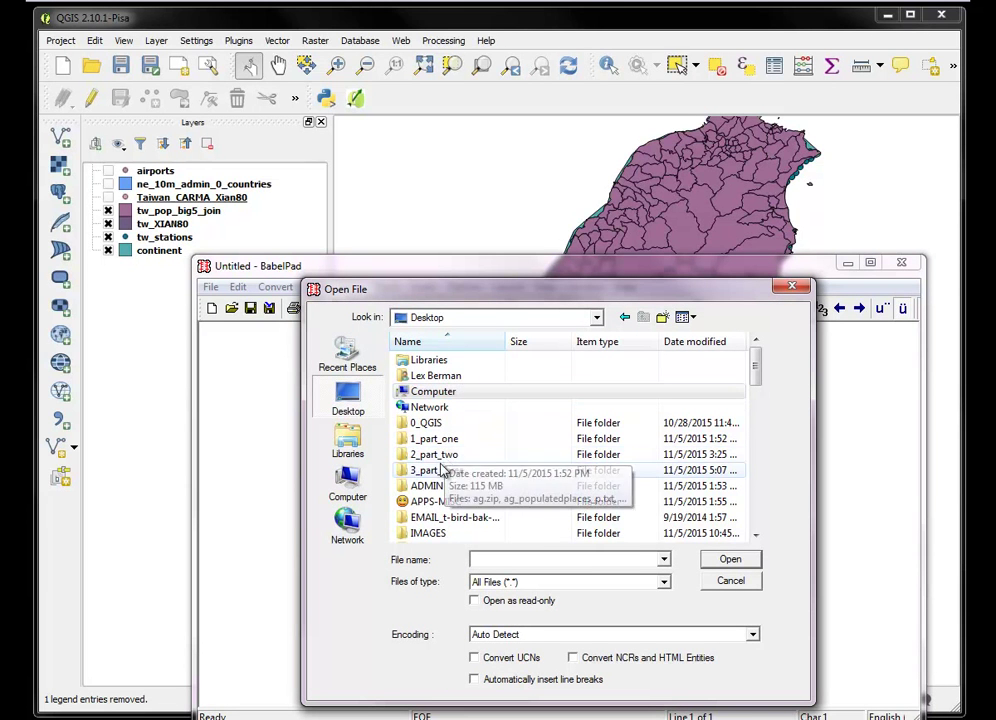
double_click(437, 471)
click(494, 440)
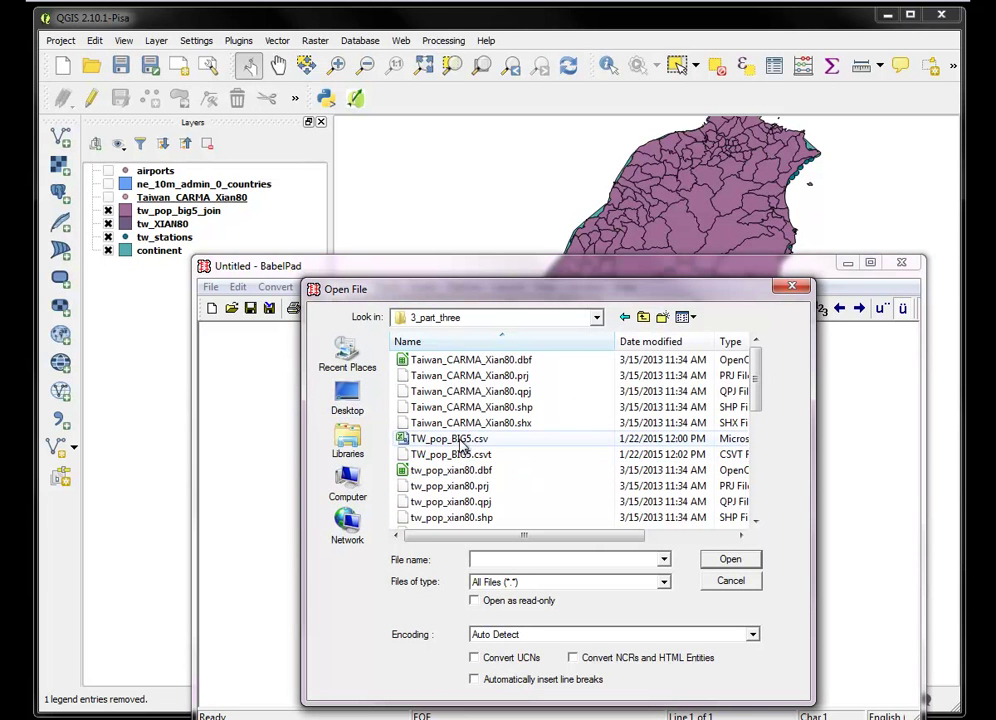
click(720, 566)
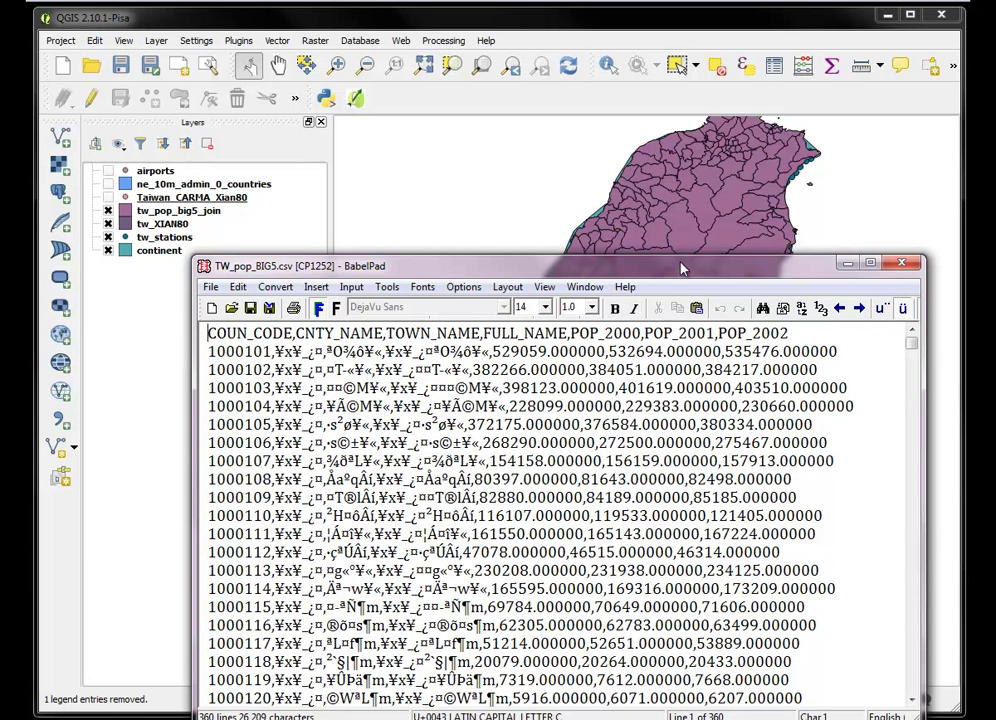
drag(684, 267, 611, 363)
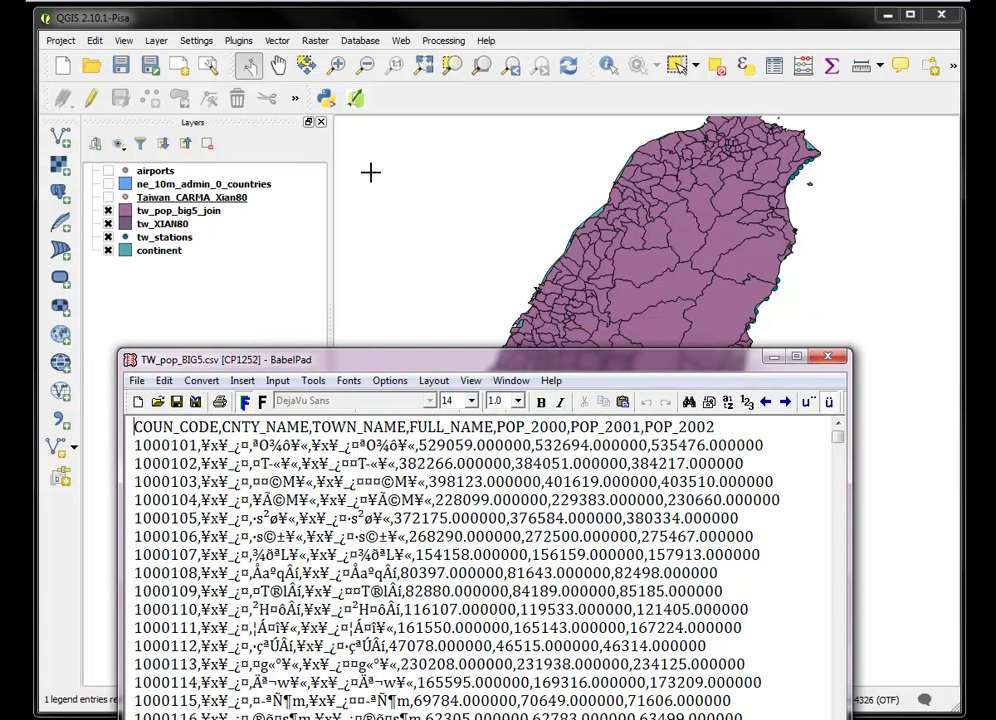
Open Vector > Table Manager on tw_pop_big5_join, after closing one opened on Taiwan_CARMA_Xian80.
click(279, 45)
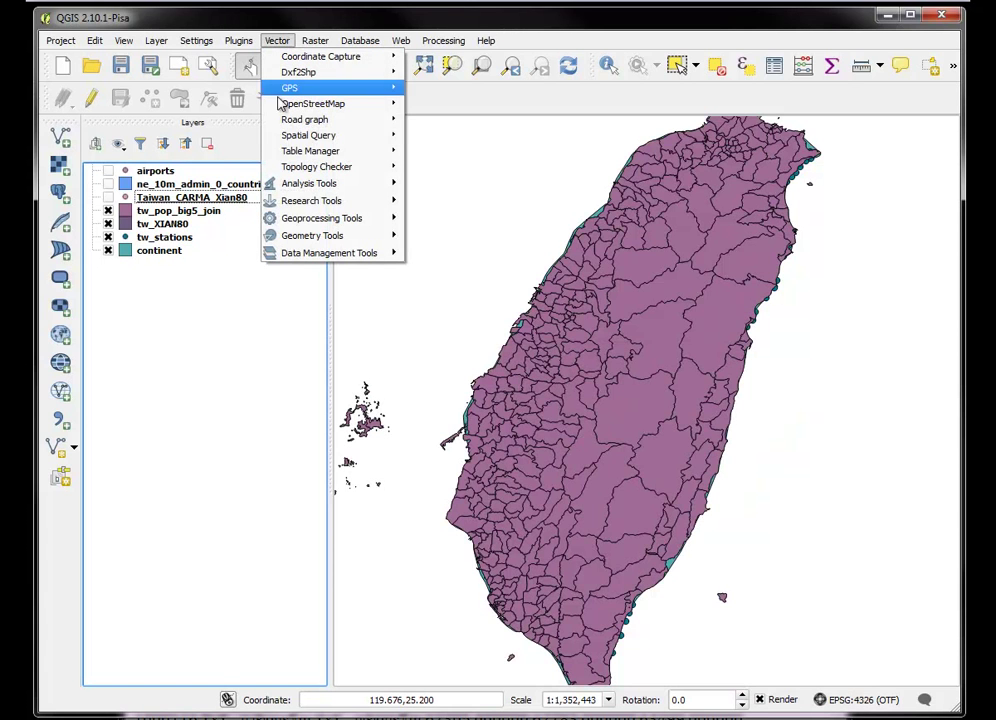
mouse_move(295, 148)
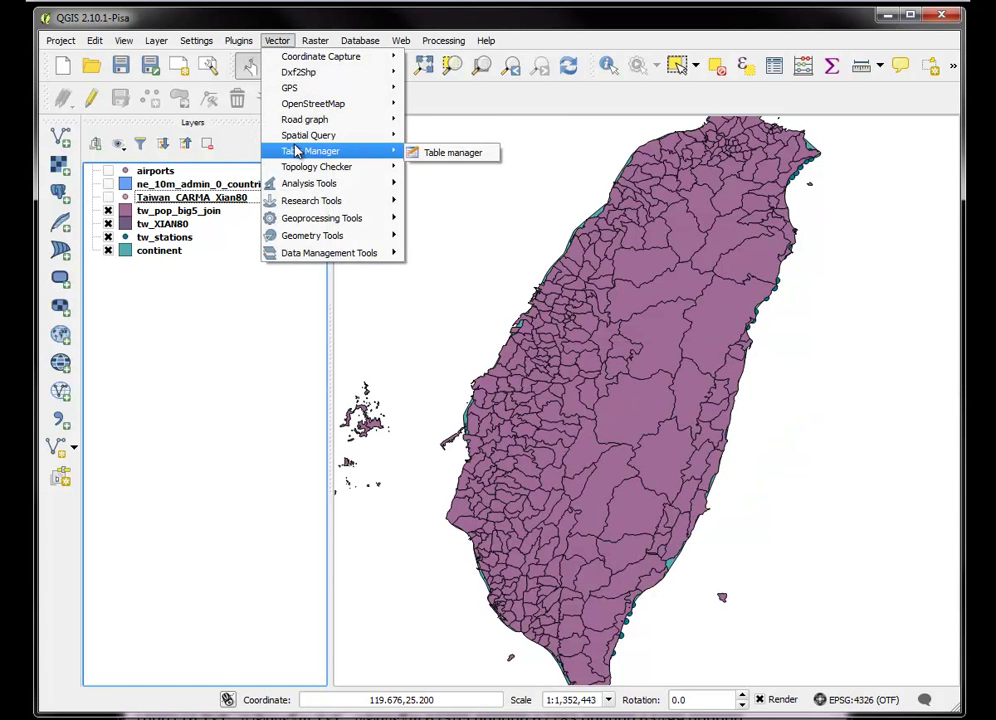
mouse_move(232, 43)
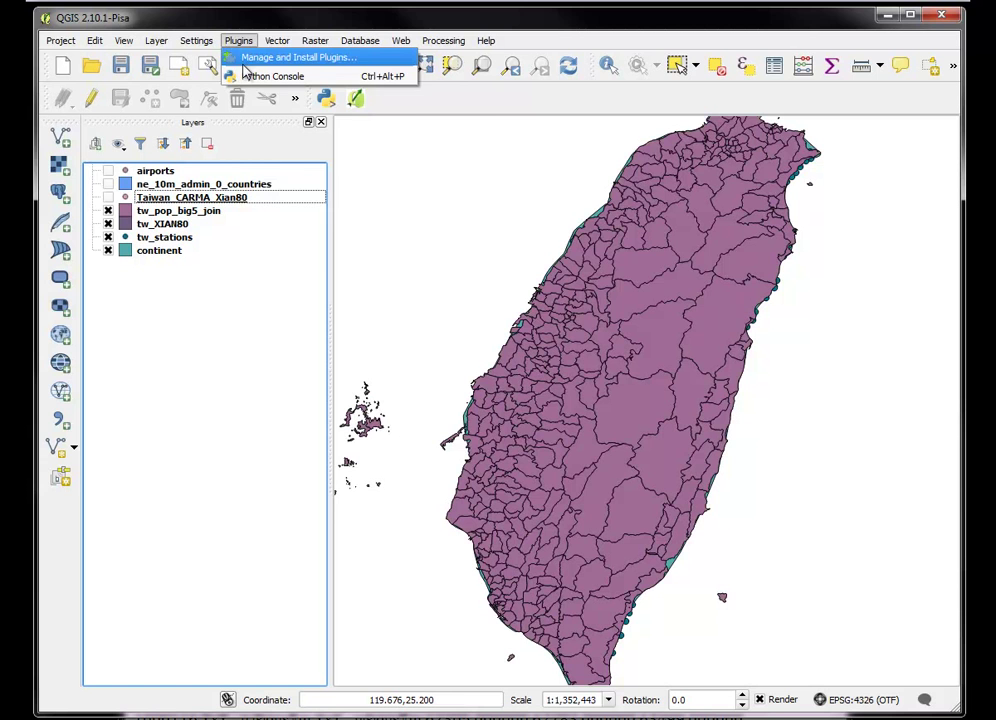
mouse_move(276, 44)
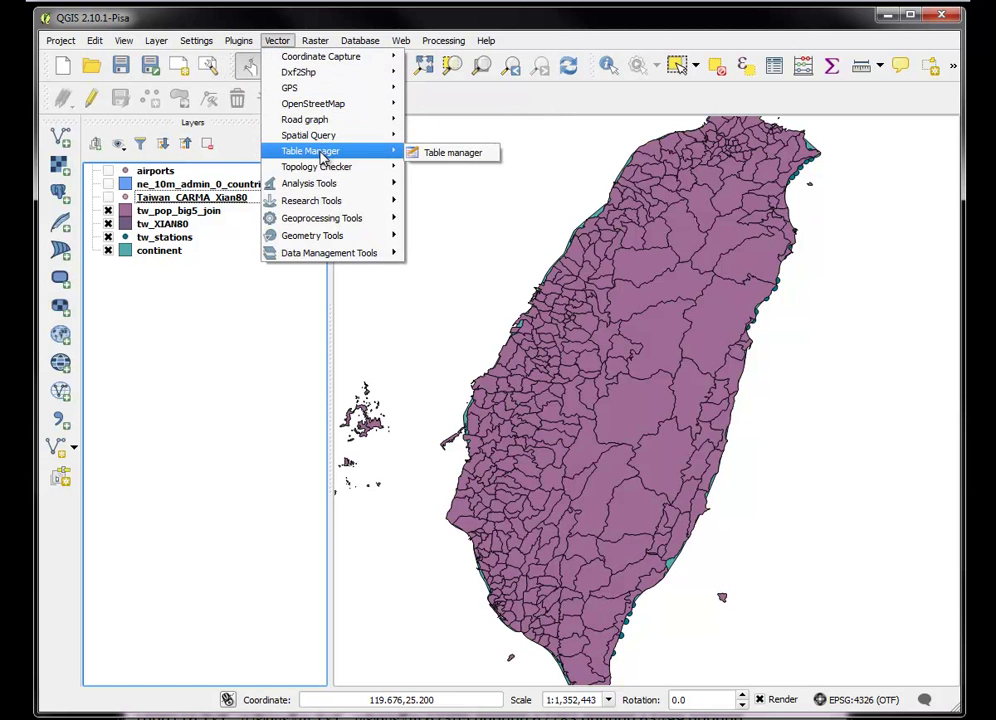
click(437, 155)
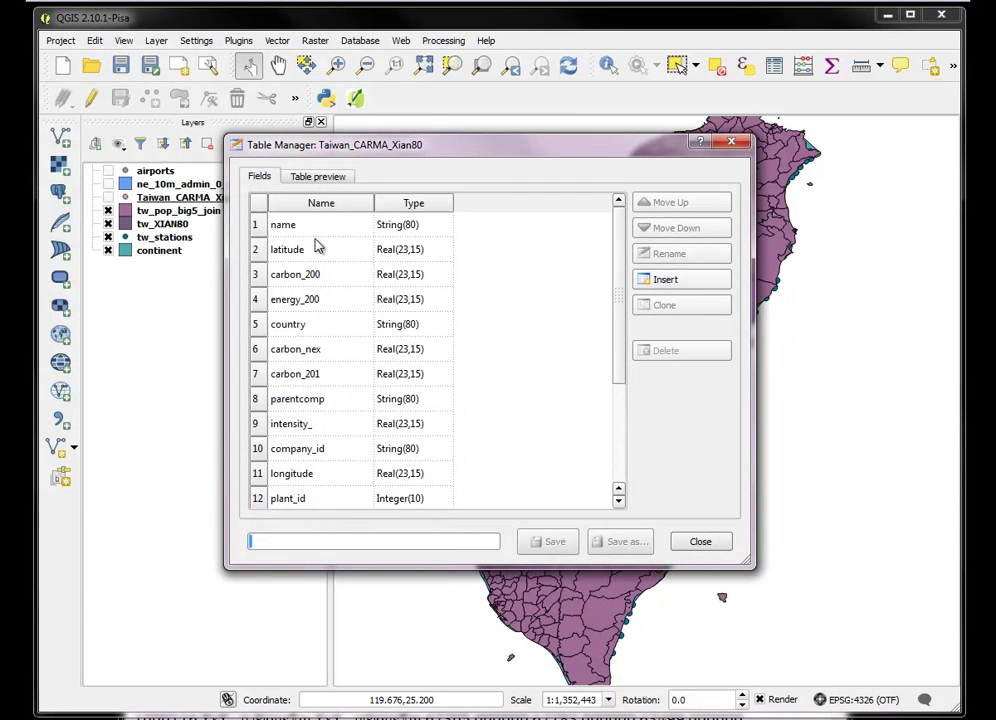
click(700, 541)
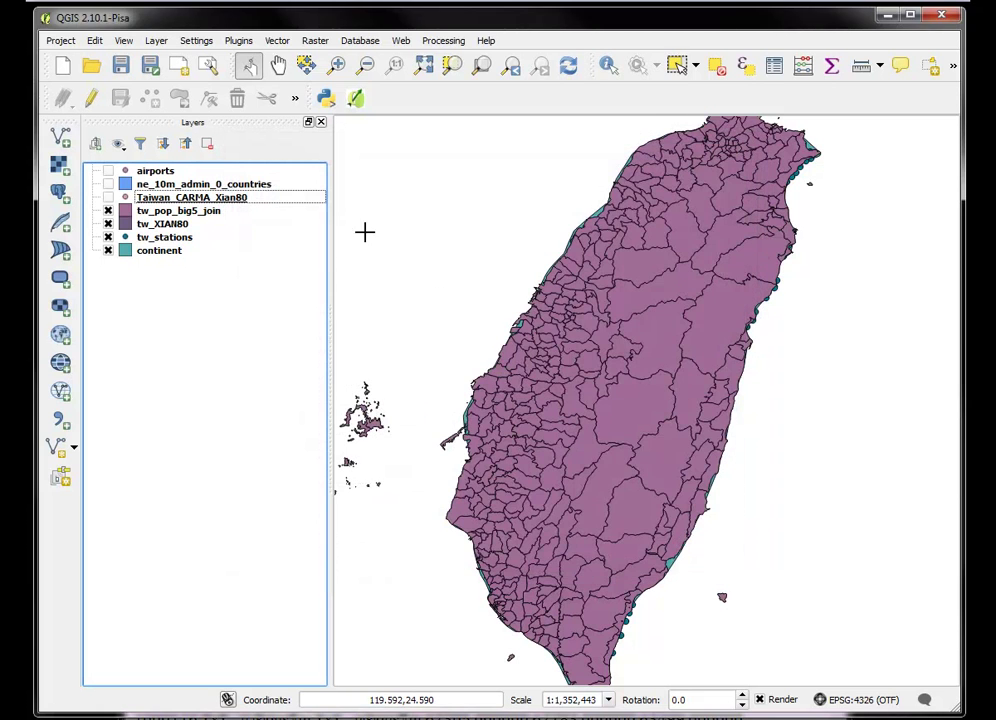
click(170, 214)
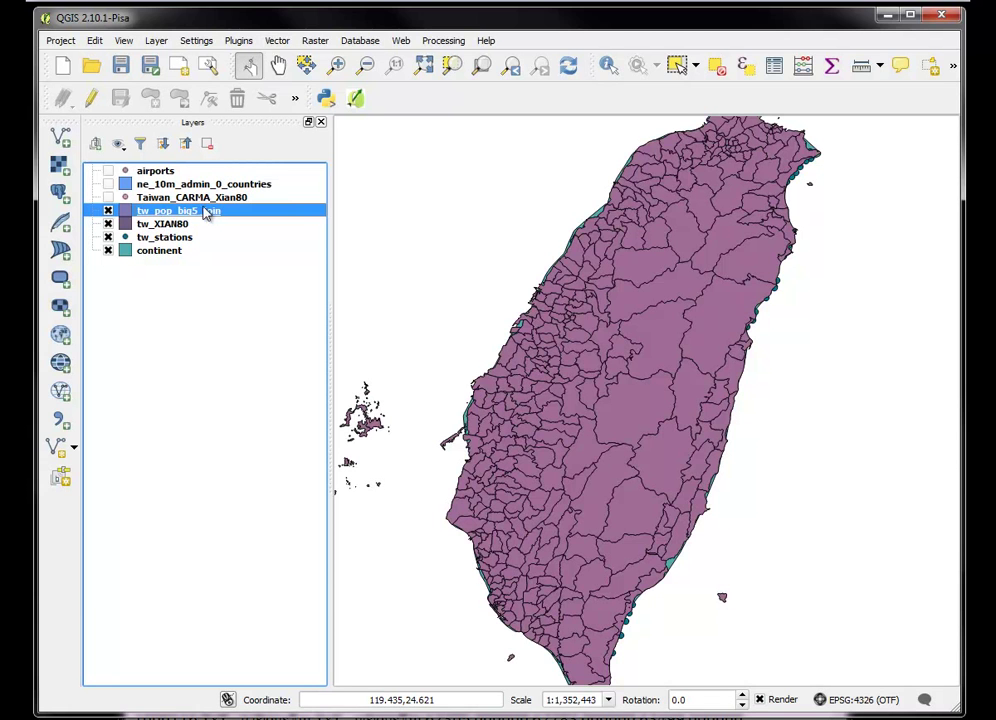
click(277, 40)
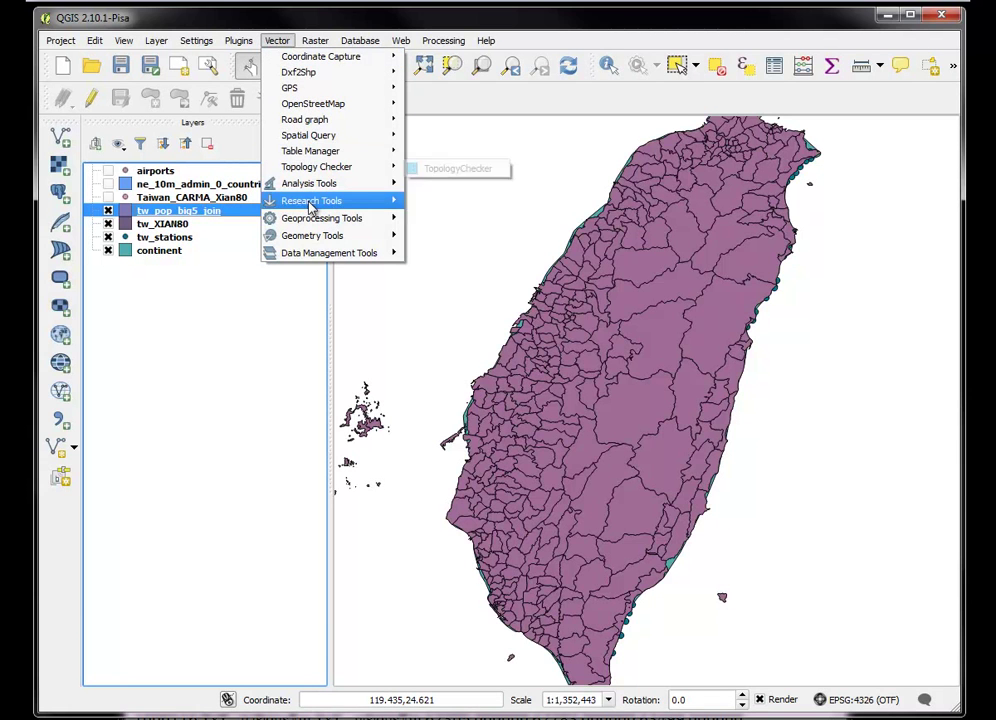
click(444, 153)
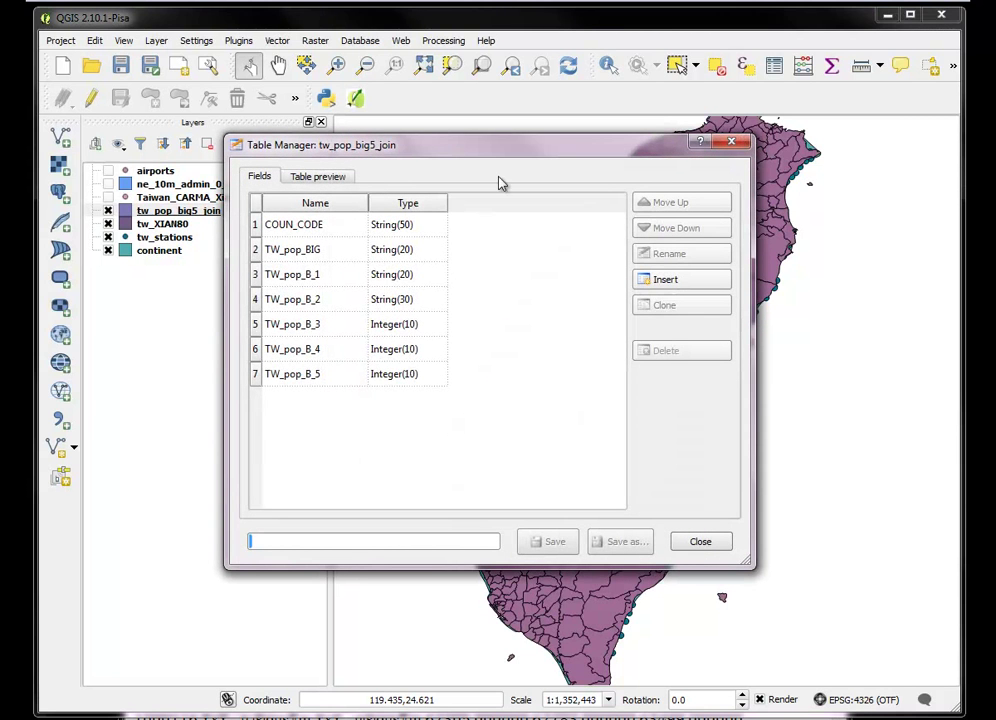
Arrange the Table Manager and BabelPad windows, then rename TW_pop_B_3 to pop_2000.
drag(492, 150, 493, 80)
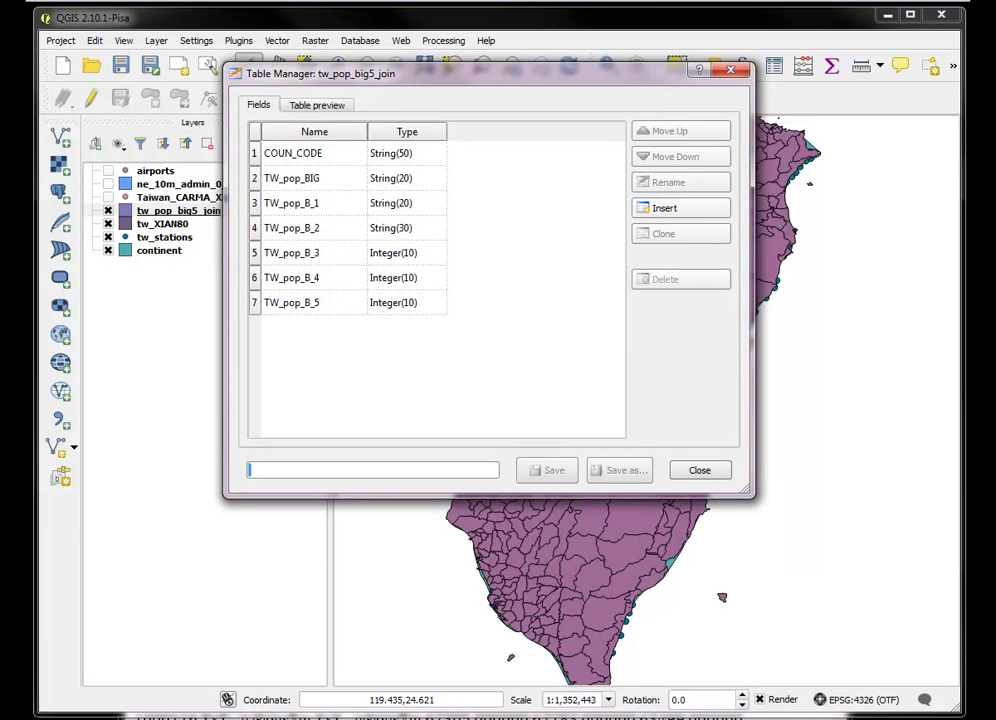
key(alt+Tab)
drag(447, 361, 531, 337)
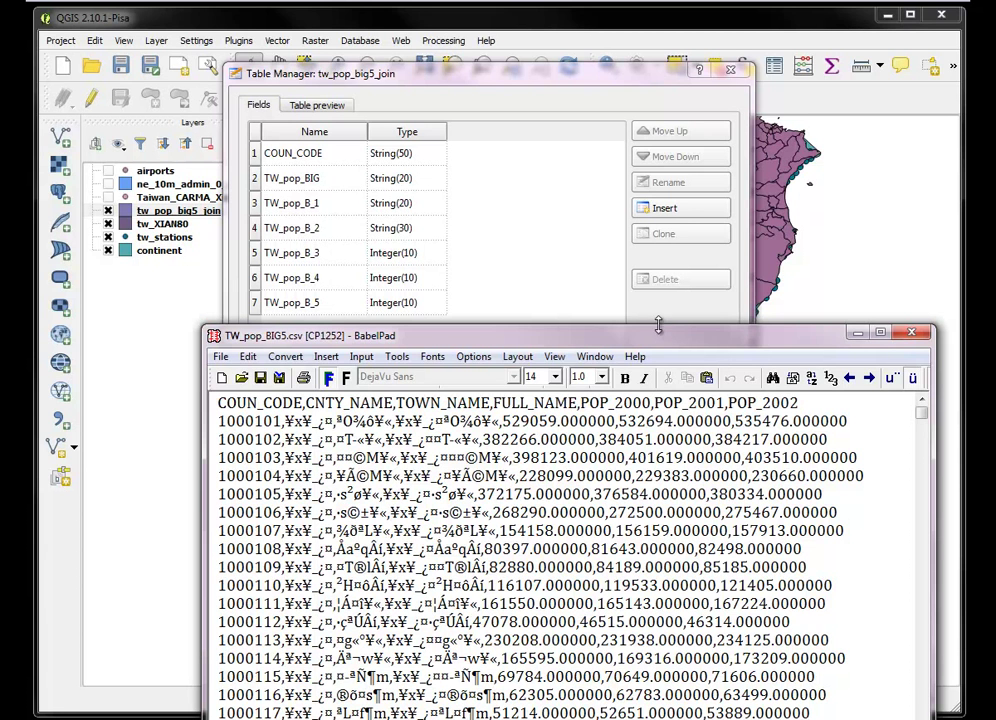
mouse_move(659, 327)
mouse_down()
mouse_move(658, 358)
mouse_move(656, 336)
mouse_up()
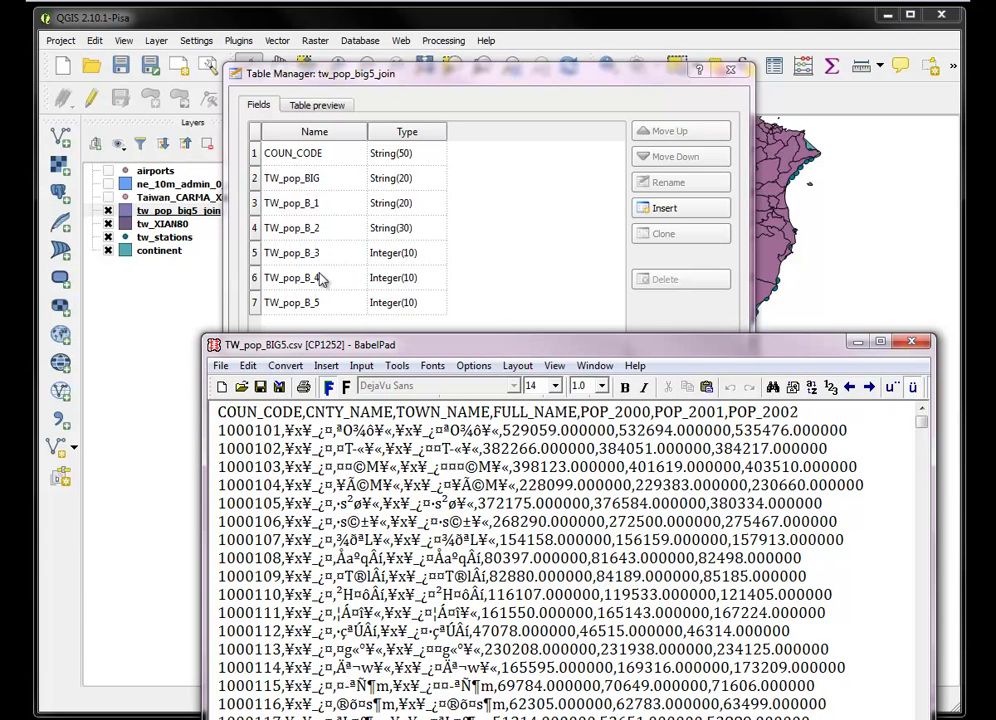
click(256, 253)
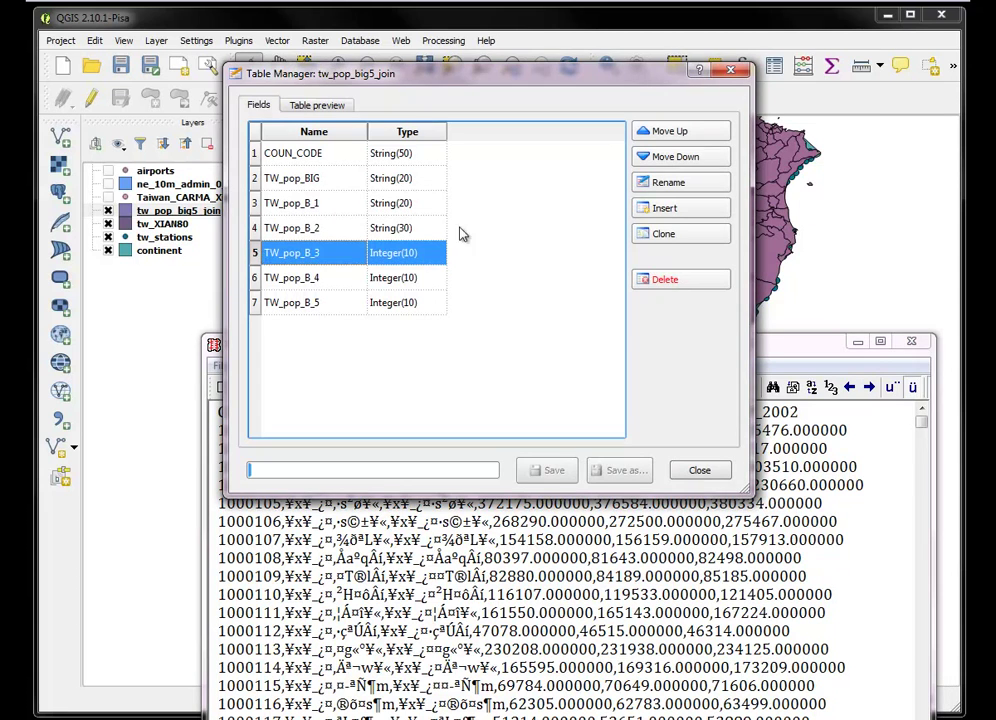
click(668, 184)
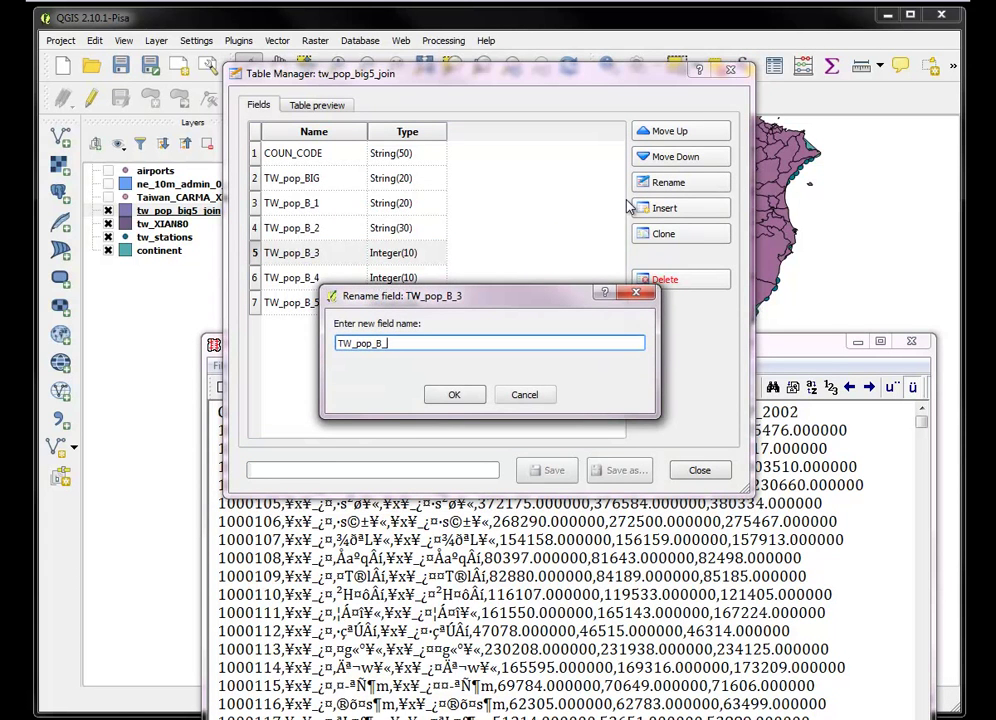
key(BackSpace)
key(BackSpace)
key(BackSpace)
text(pop_2000)
click(454, 395)
Rename TW_pop_B_4 to pop_2001 and TW_pop_B_5 to pop_2002, and save the table.
click(310, 284)
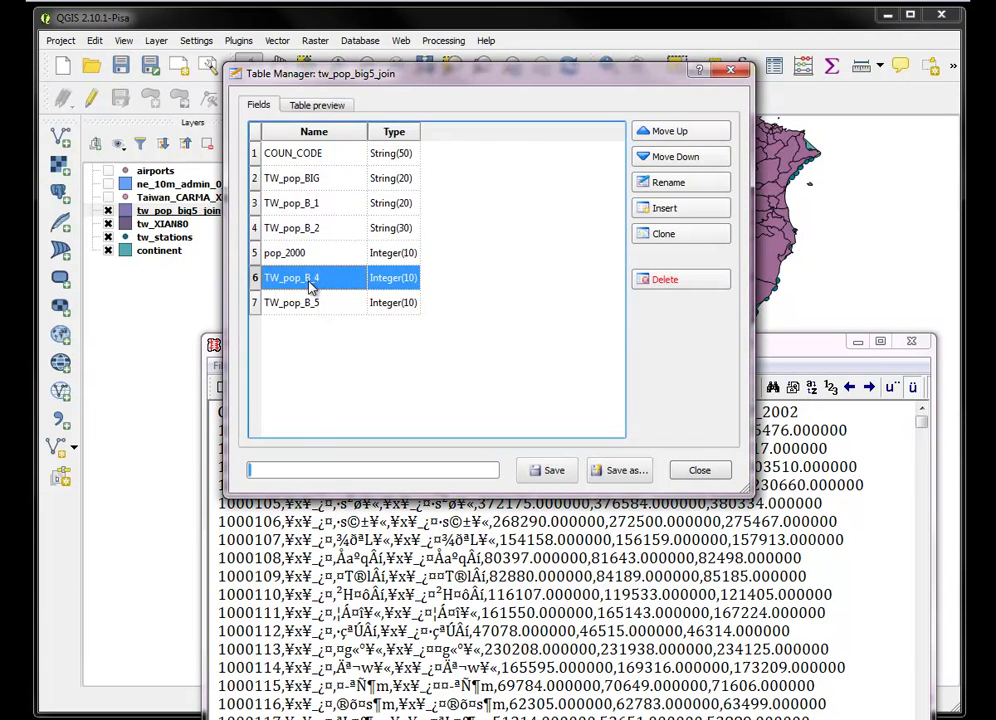
click(680, 186)
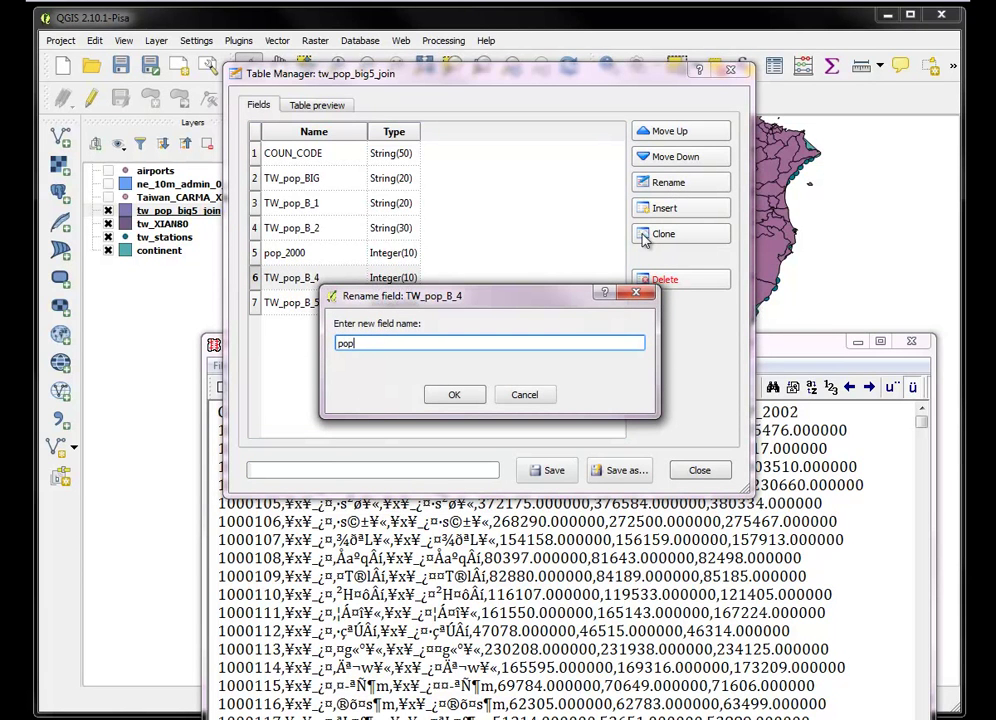
text(pop_2001)
click(452, 394)
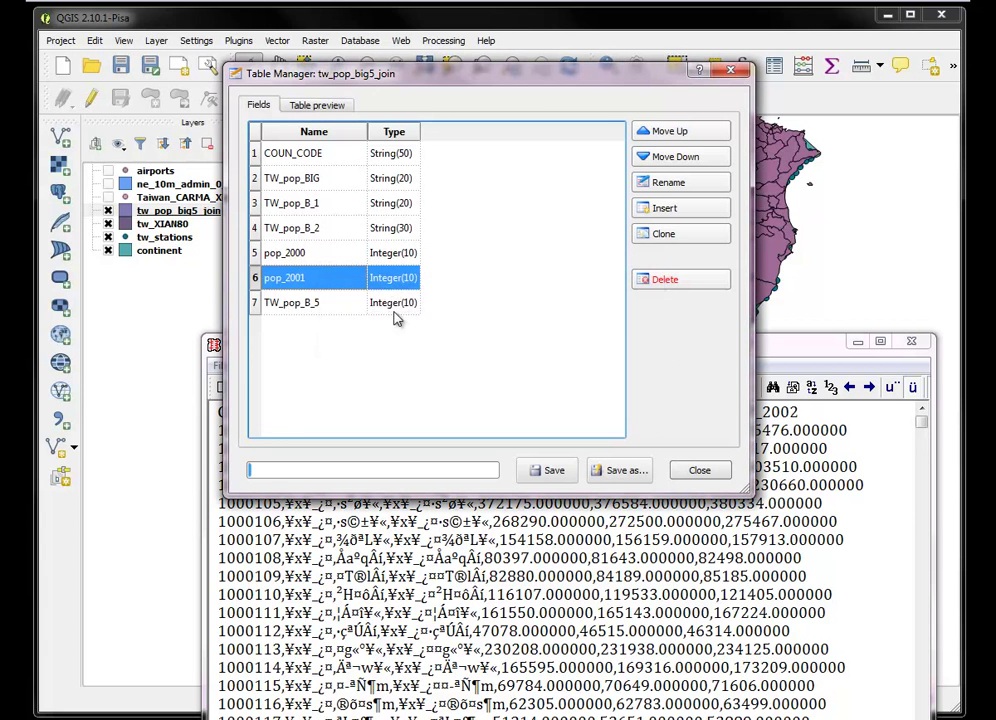
click(335, 305)
click(670, 183)
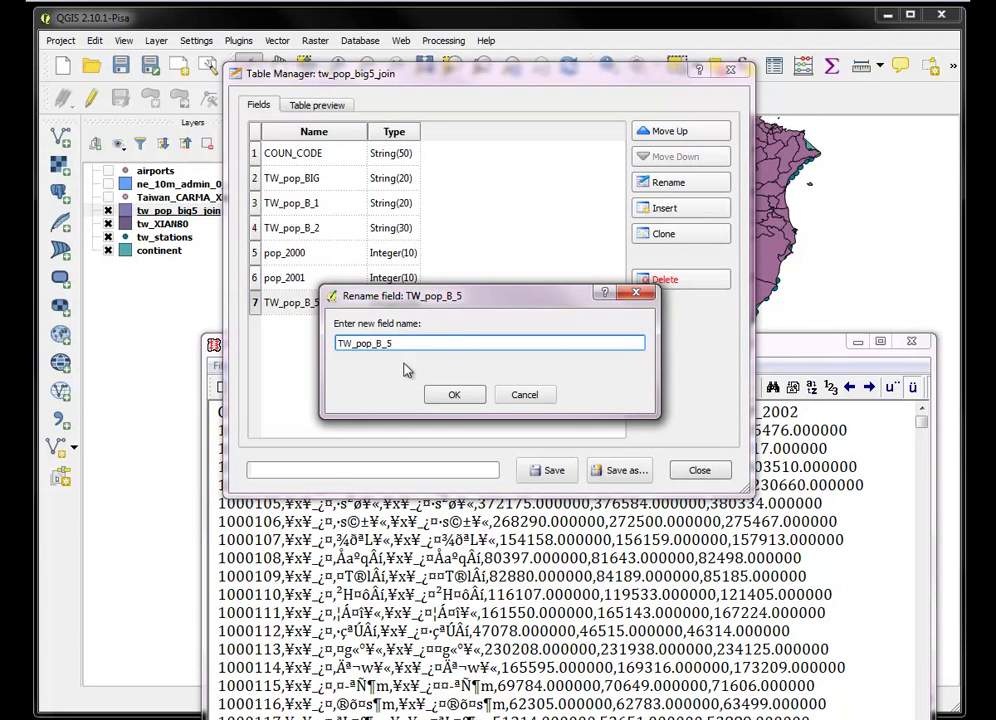
drag(404, 343, 273, 349)
text(pop_2002)
click(430, 396)
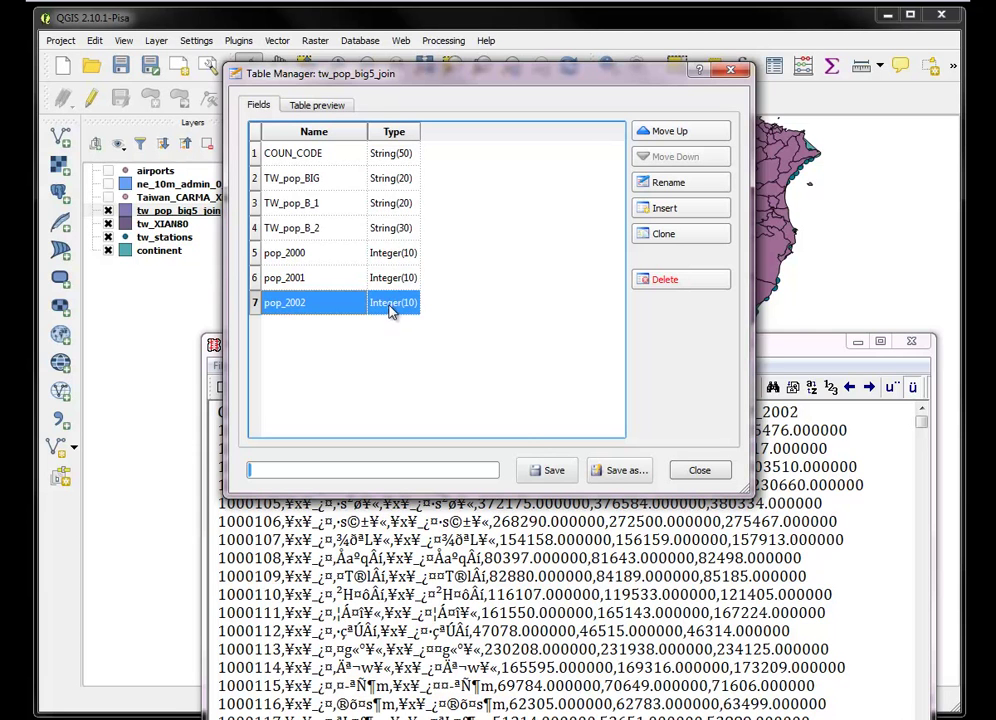
click(555, 472)
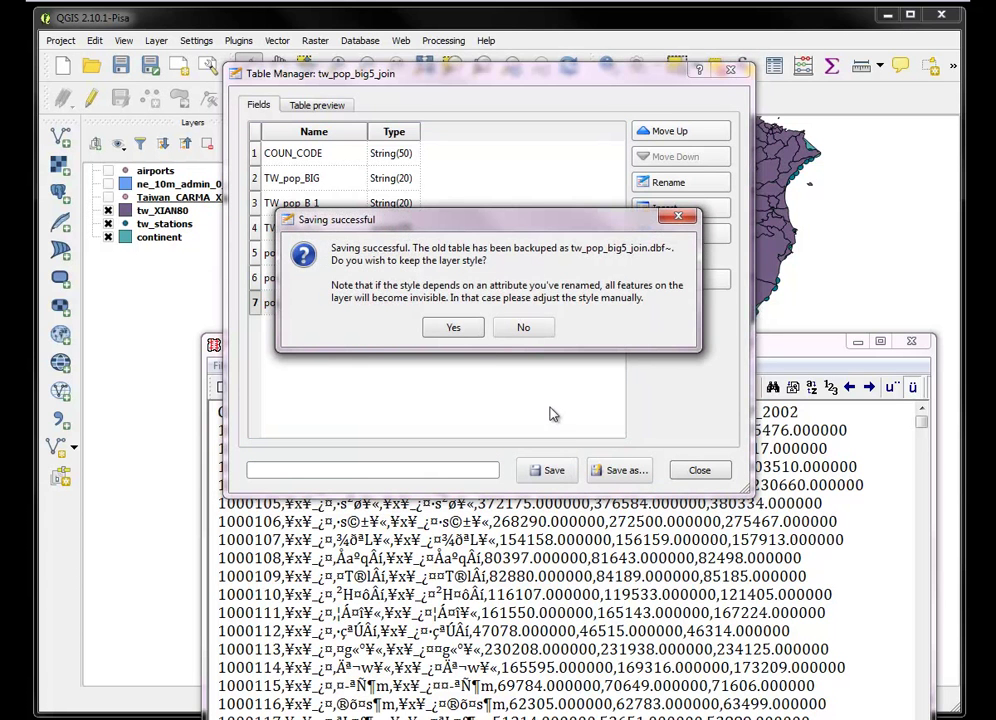
click(454, 332)
Close Table Manager and review tw_pop_big5_join's attribute table with its pop_2000–pop_2002 columns.
click(699, 470)
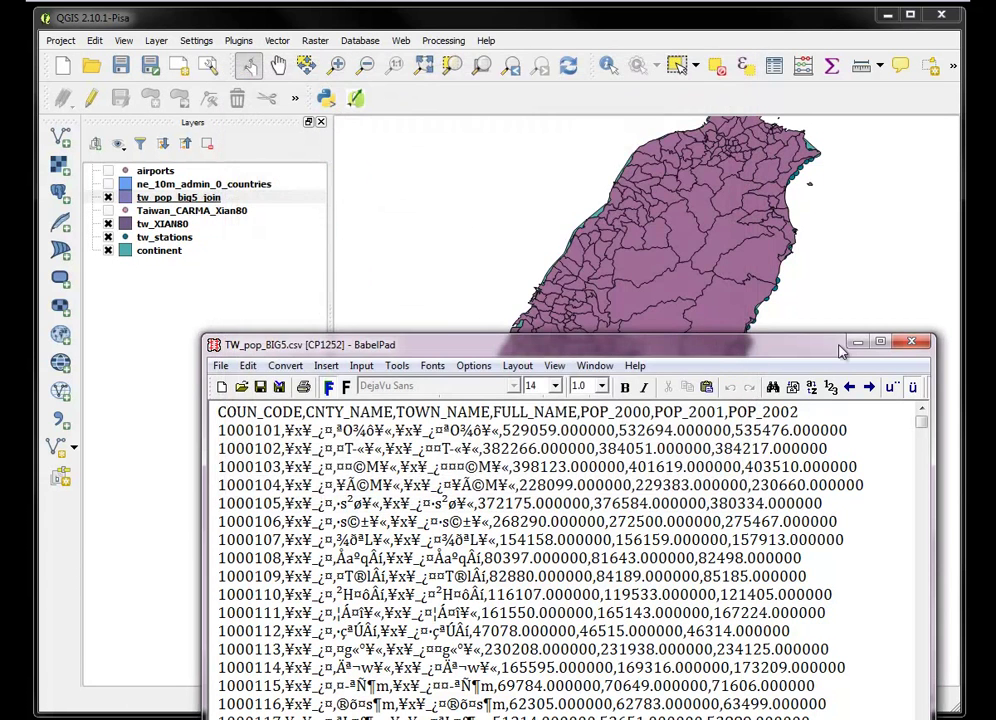
right_click(166, 197)
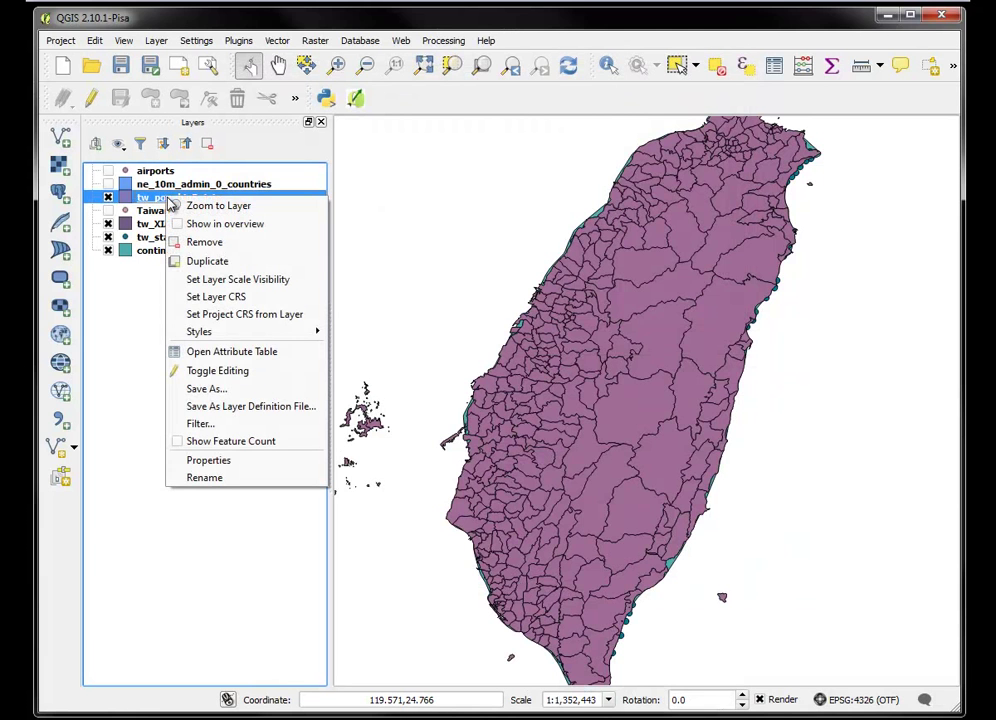
click(210, 351)
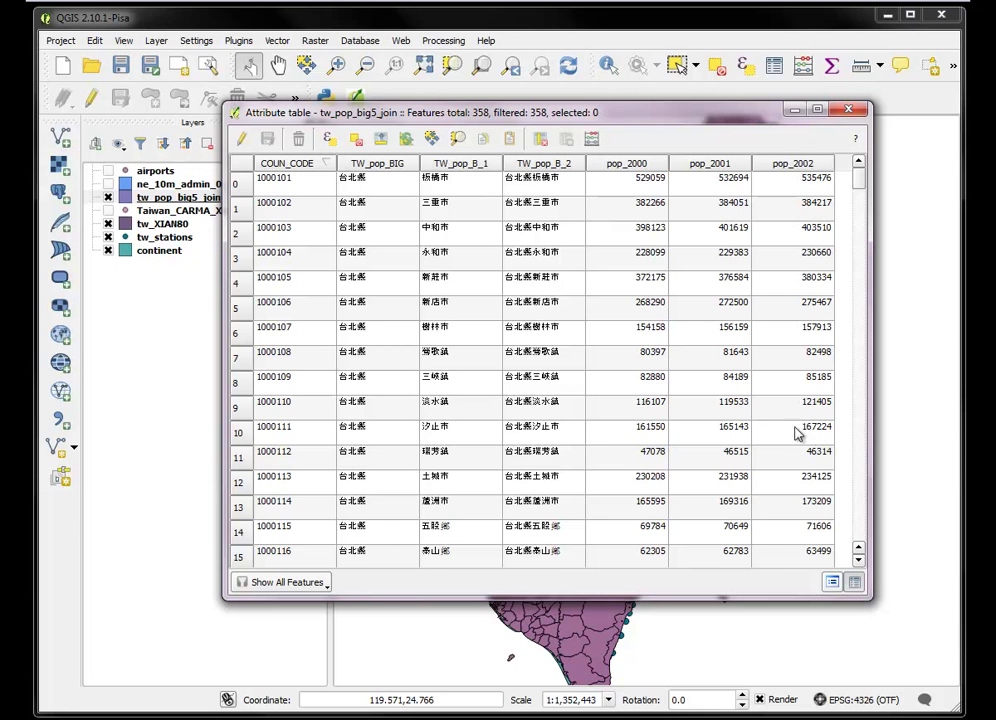
click(848, 109)
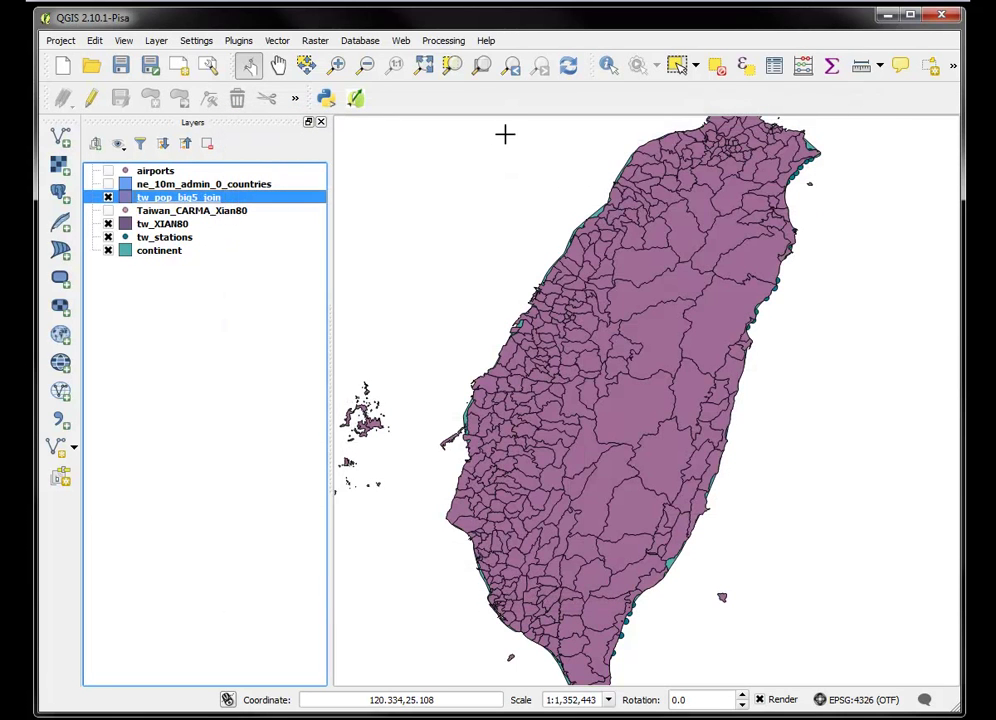
right_click(182, 200)
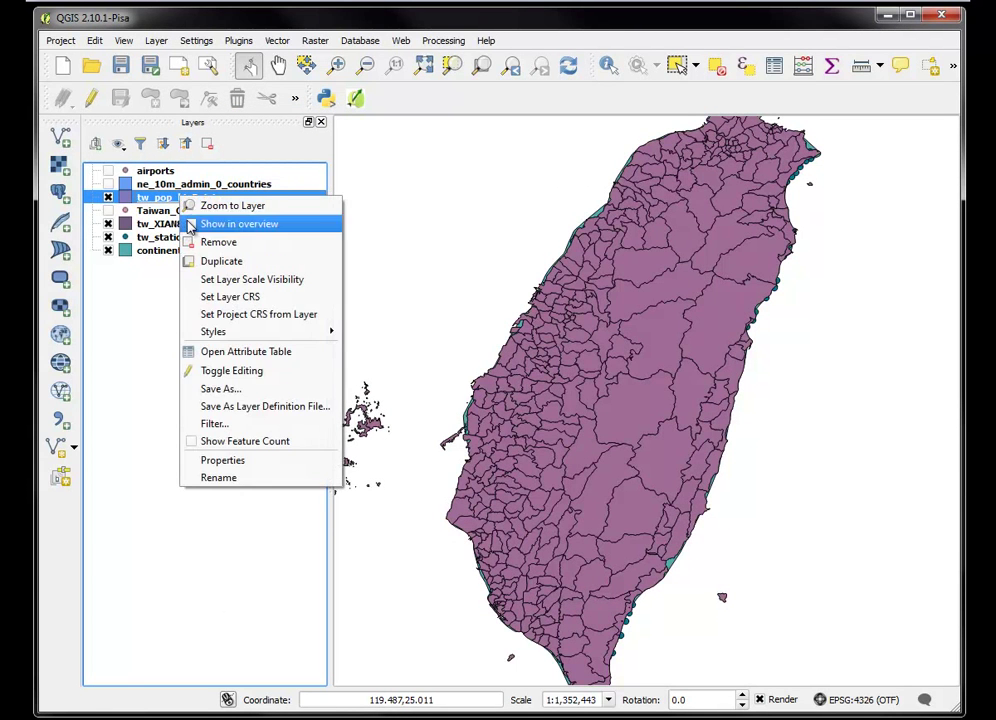
Switch tw_pop_big5_join's style to Graduated, classified on the pop_2002 column.
click(249, 461)
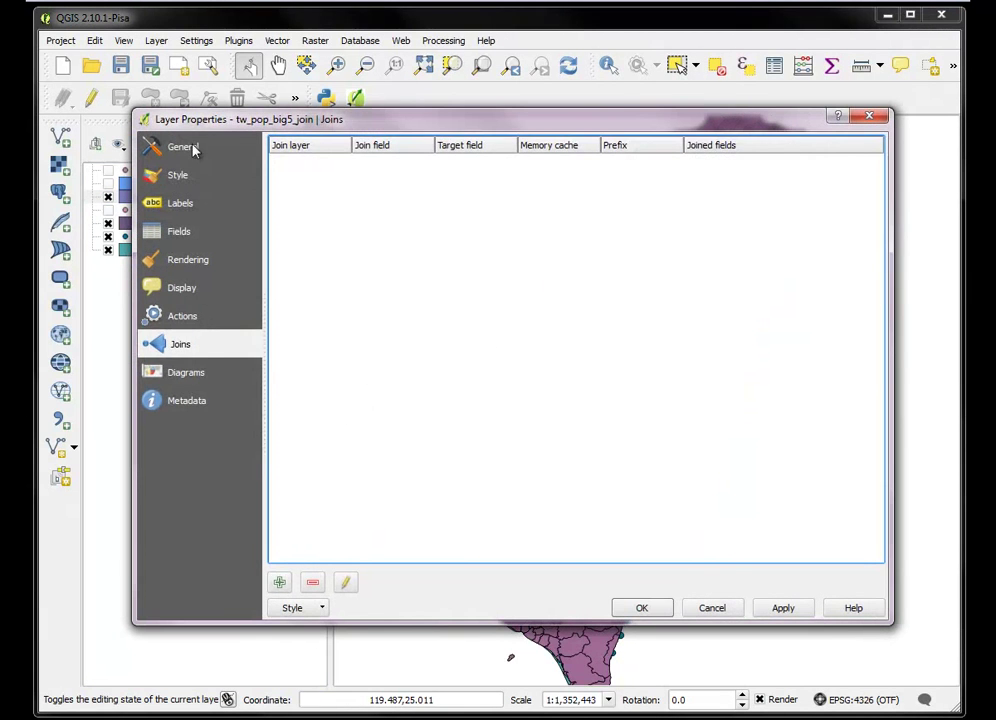
click(178, 178)
click(357, 145)
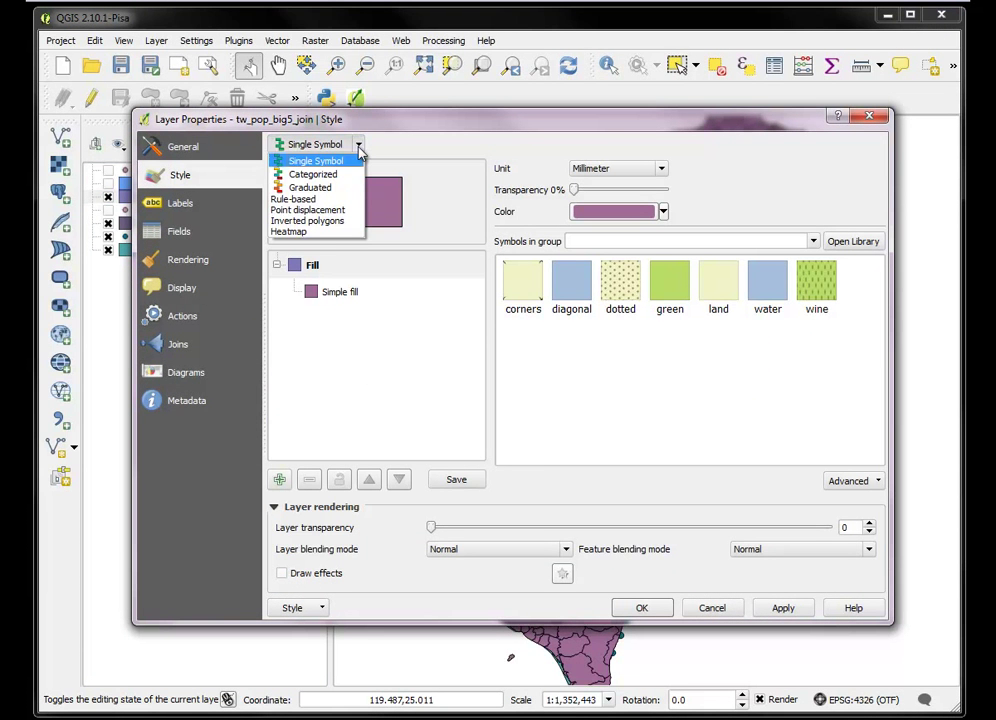
click(322, 187)
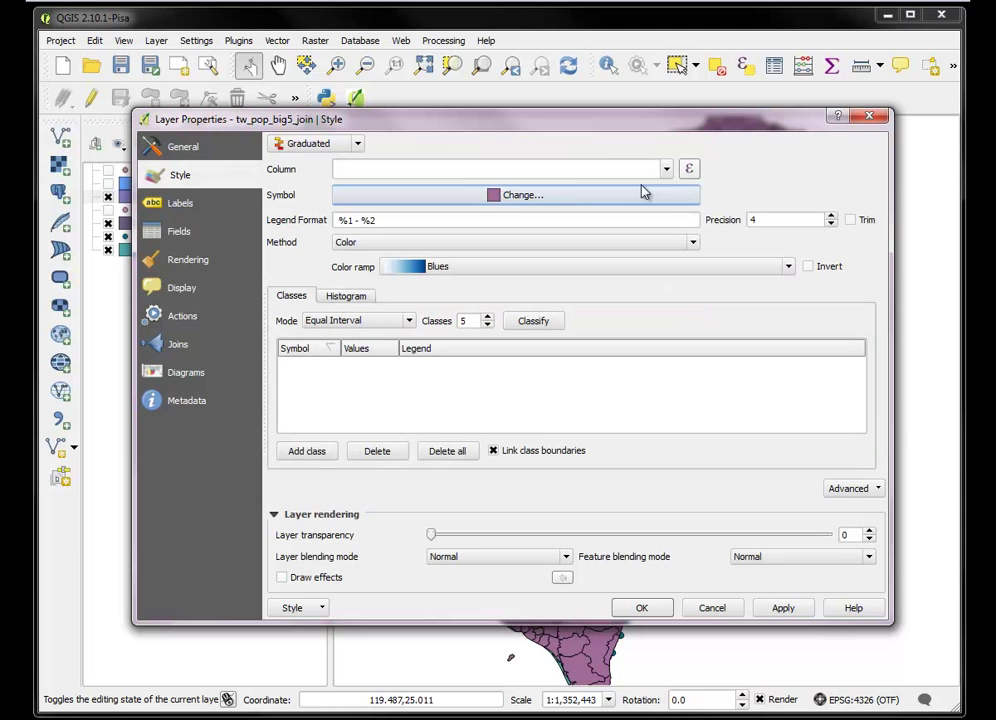
click(667, 170)
click(540, 206)
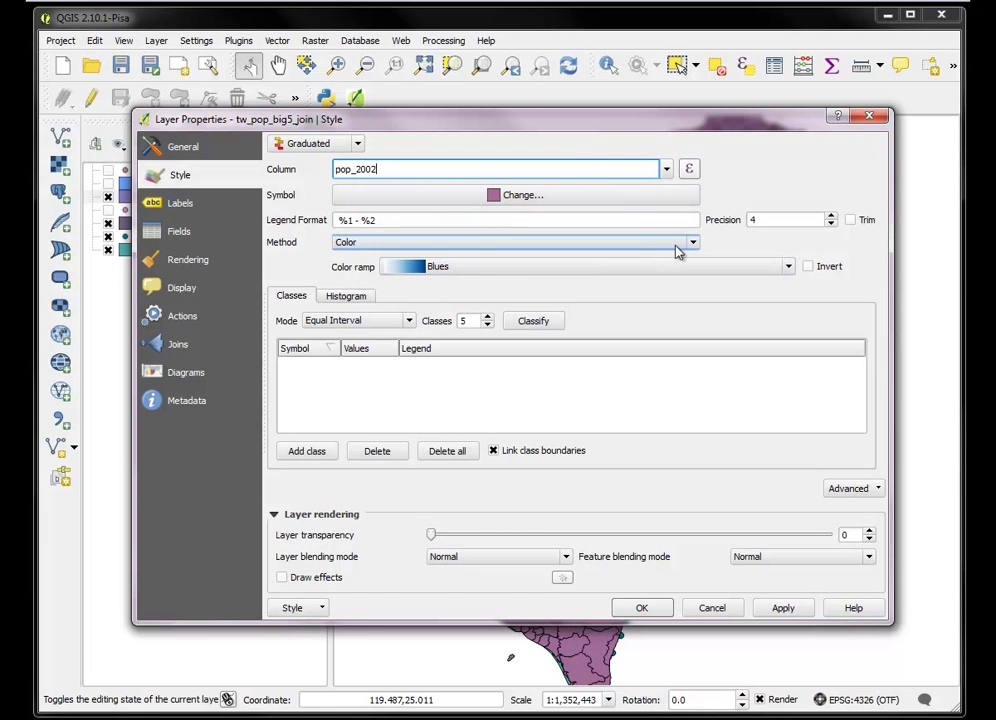
Use 7 Quantile (Equal Count) classes with the OrRd colour ramp and apply.
click(409, 321)
click(350, 346)
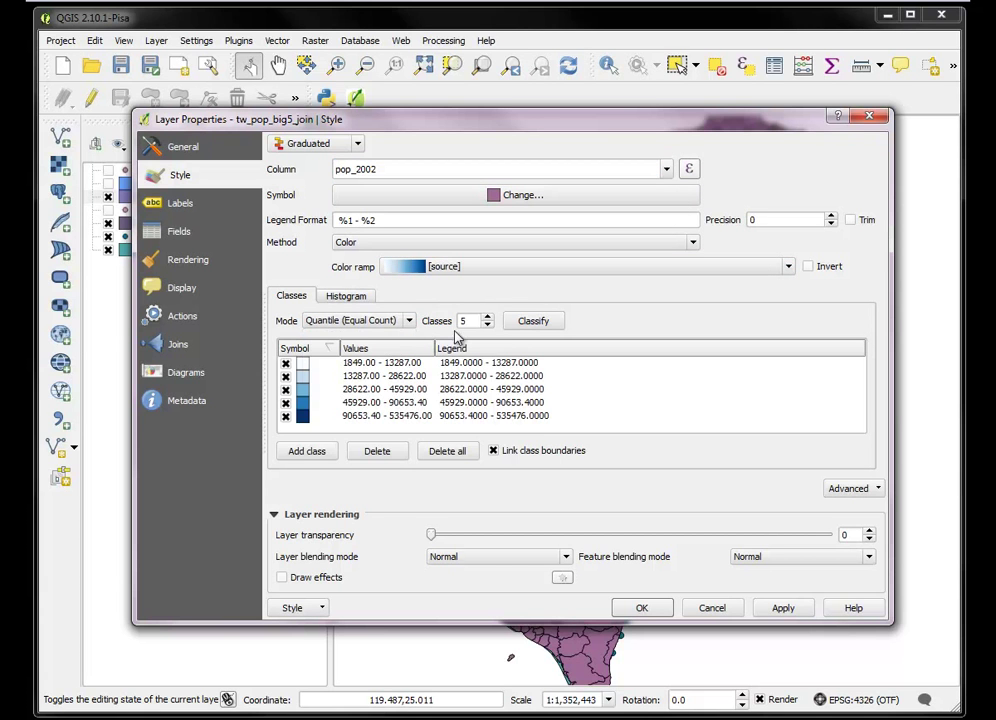
click(488, 317)
click(488, 317)
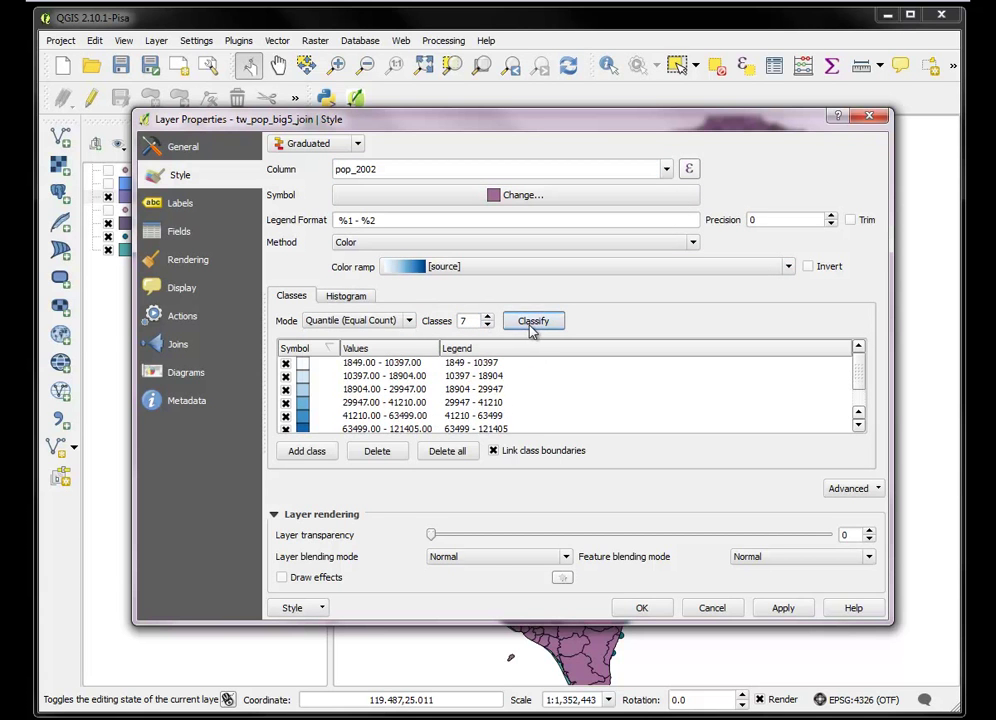
click(434, 274)
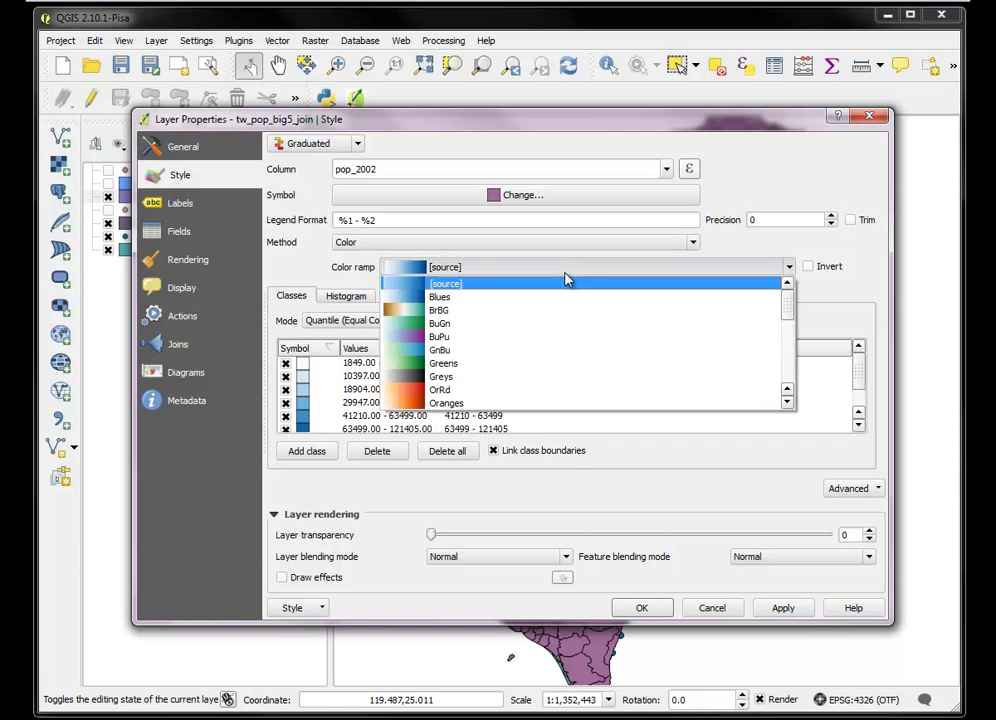
click(418, 390)
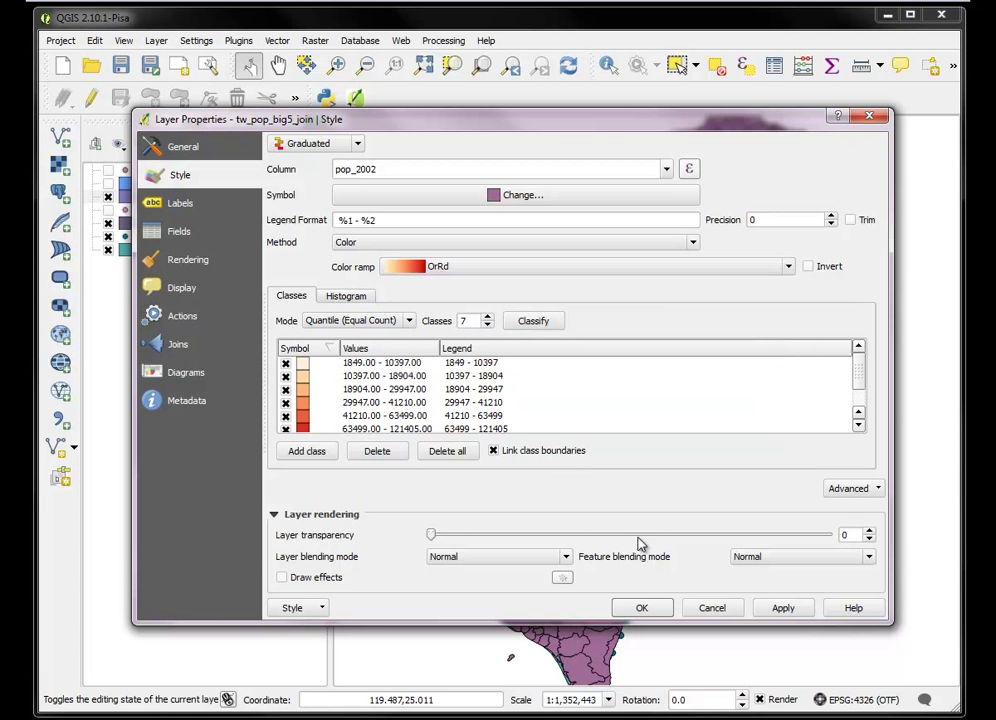
click(760, 606)
click(640, 605)
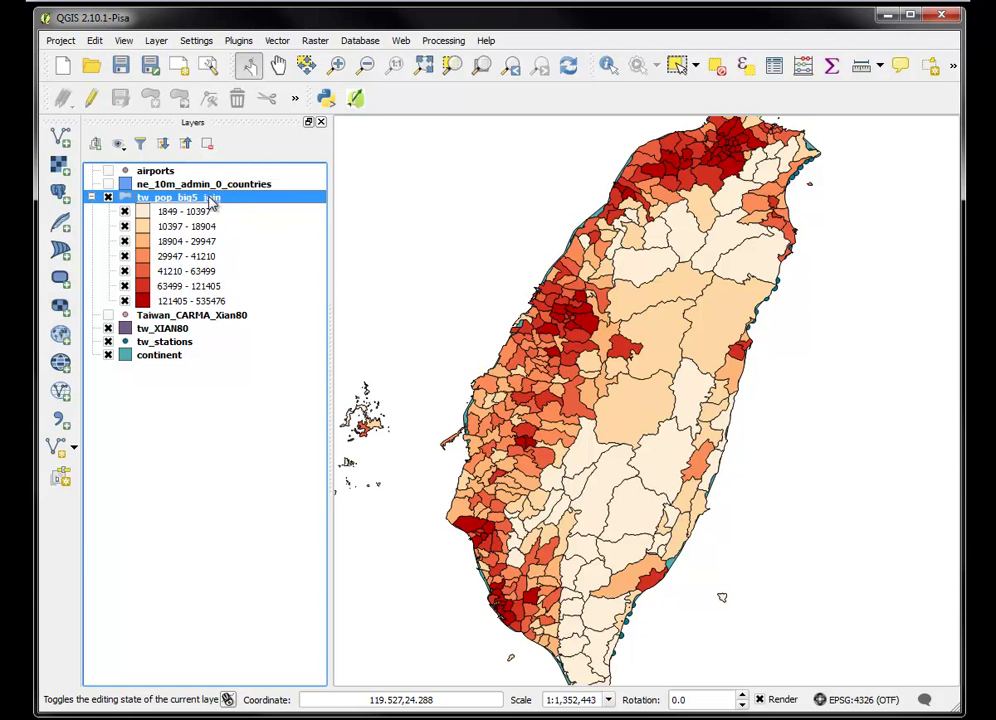
Zoom in on the Taichung coastline and reopen tw_pop_big5_join's layer properties.
click(336, 65)
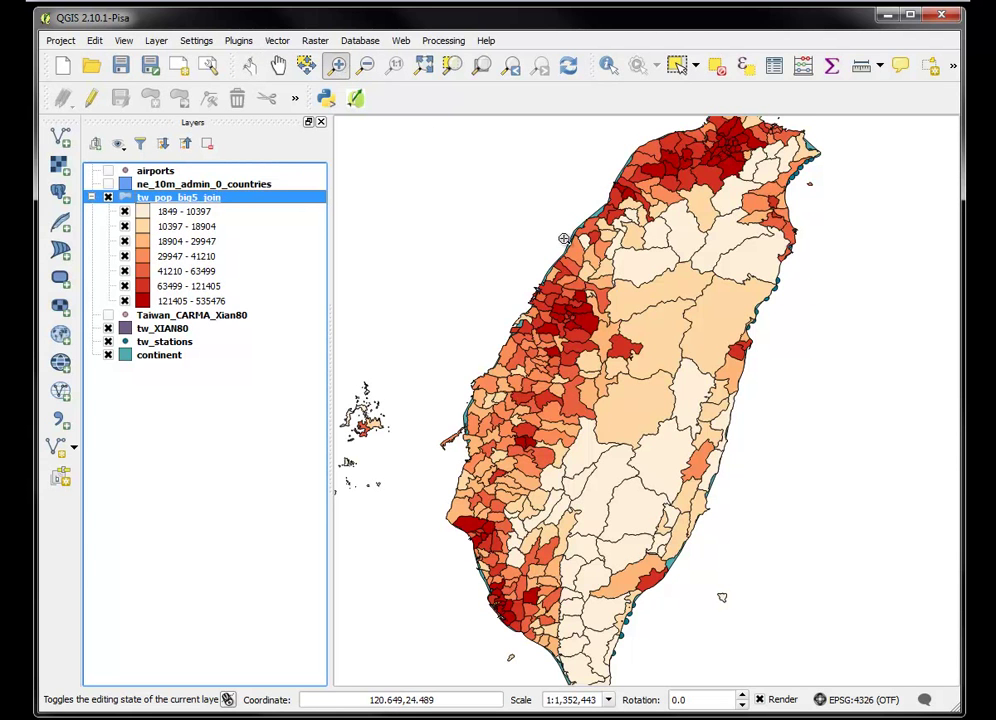
drag(525, 264, 602, 327)
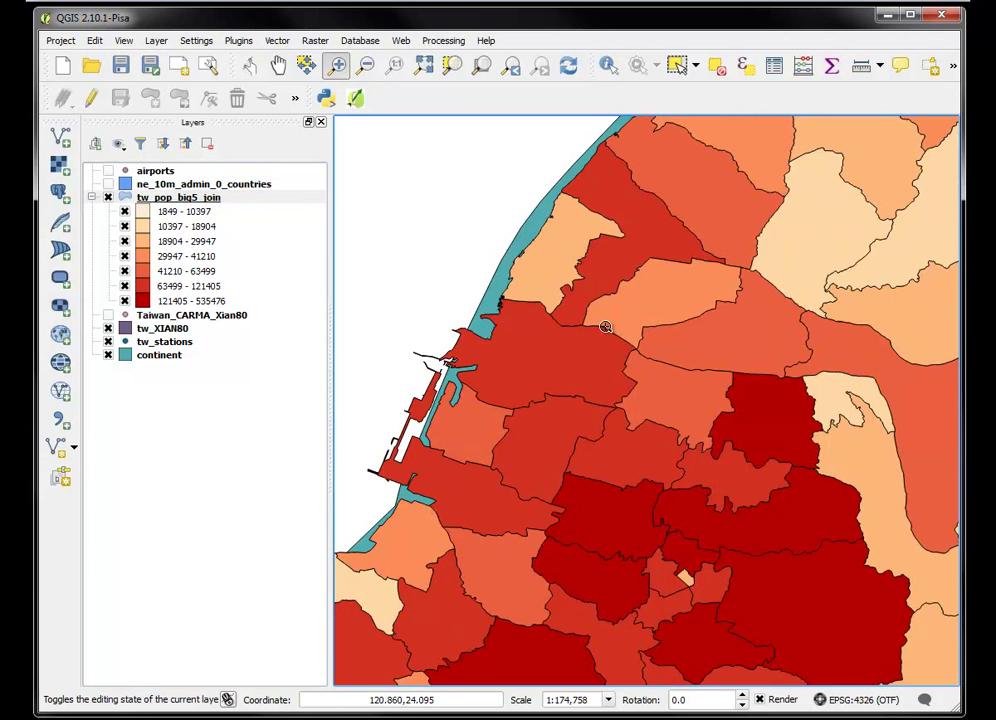
right_click(186, 198)
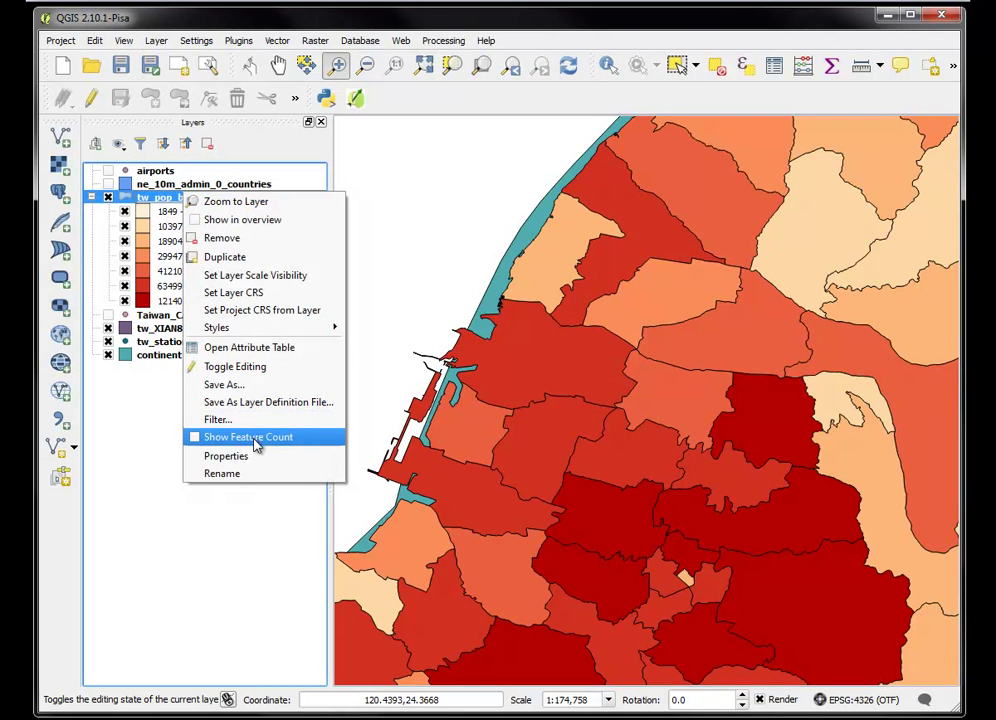
click(246, 456)
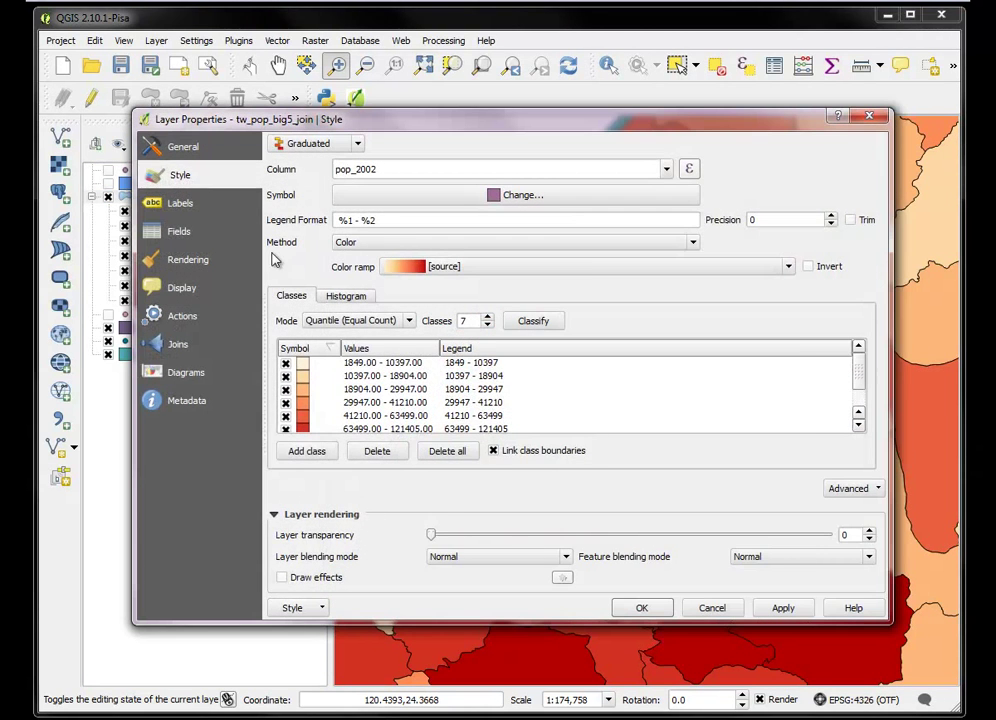
Label townships with the TW_pop_BIG field at text size 11.25 with a yellow buffer.
click(180, 203)
click(280, 145)
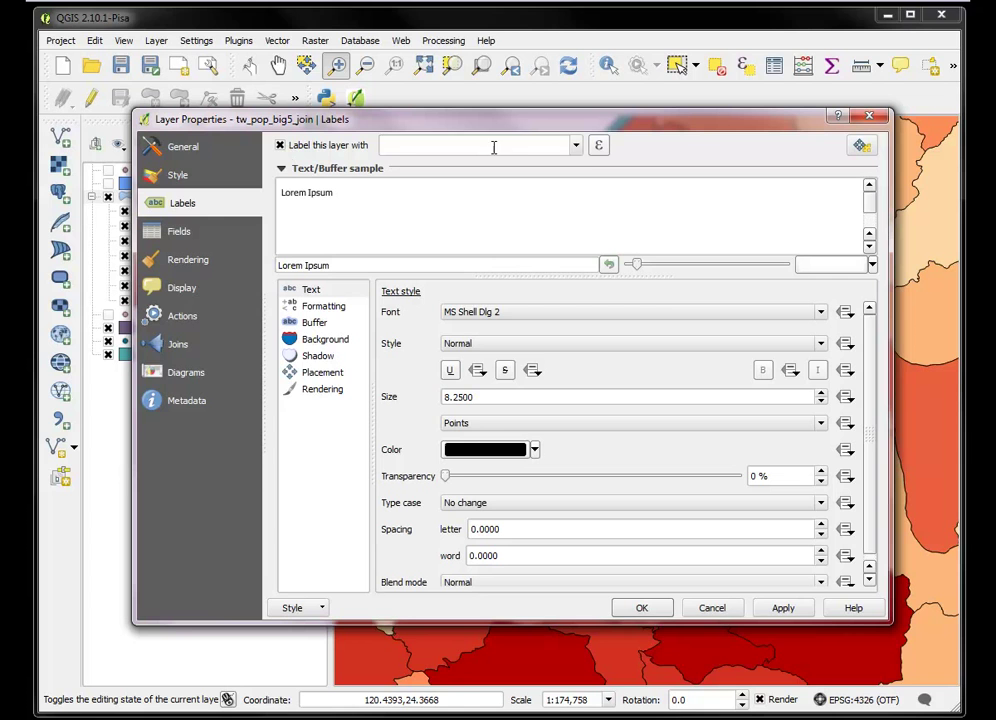
click(577, 147)
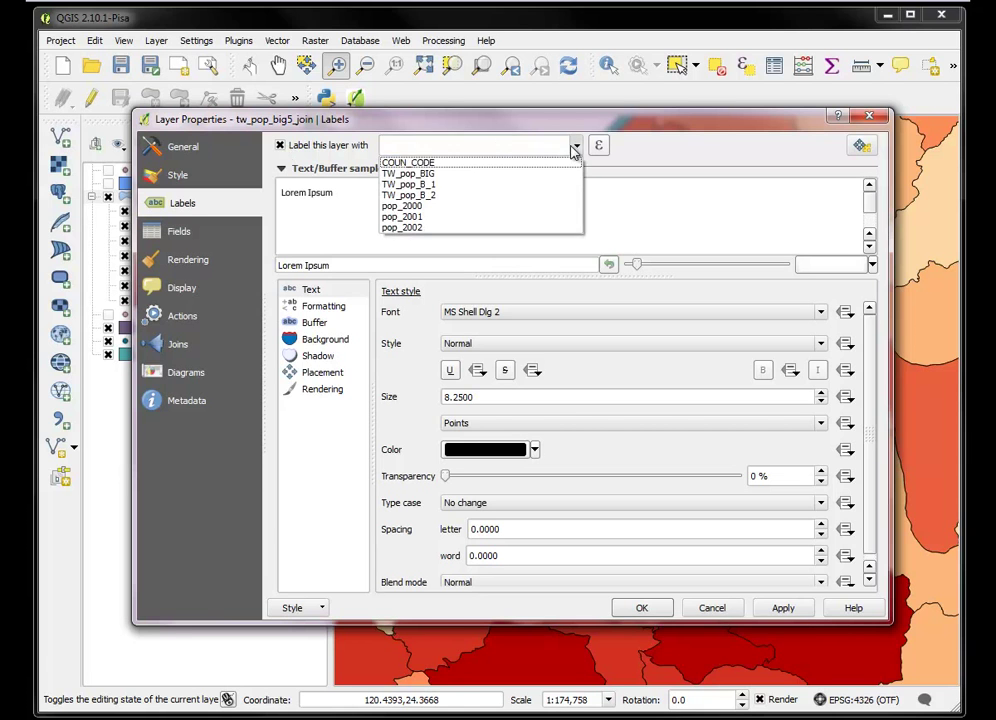
click(456, 175)
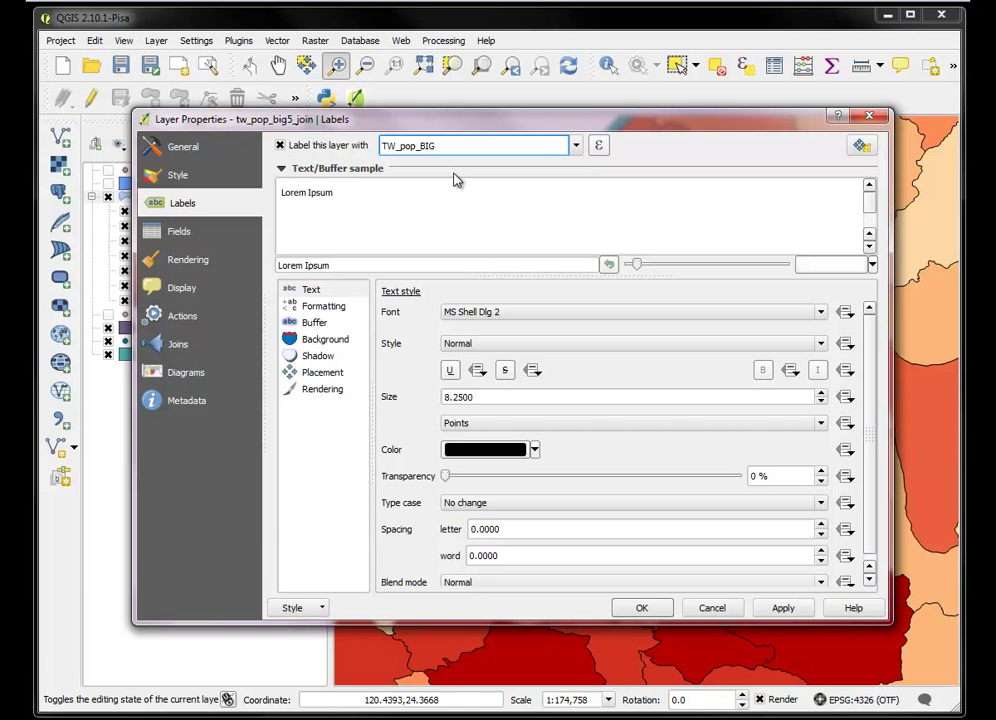
click(312, 292)
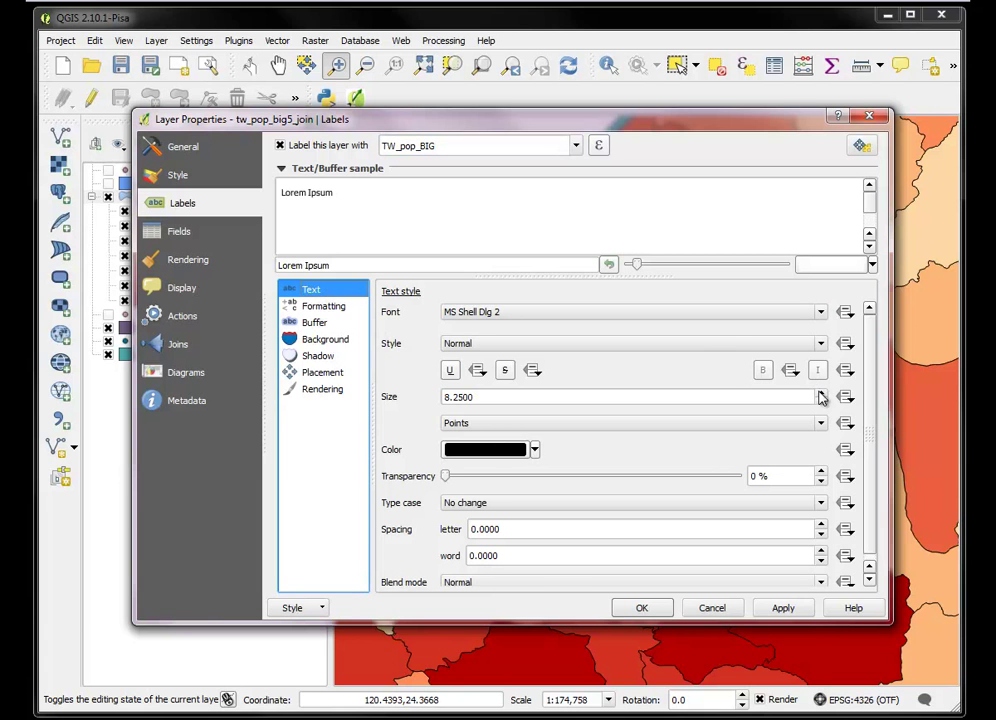
click(820, 397)
click(820, 397)
click(820, 397)
click(316, 323)
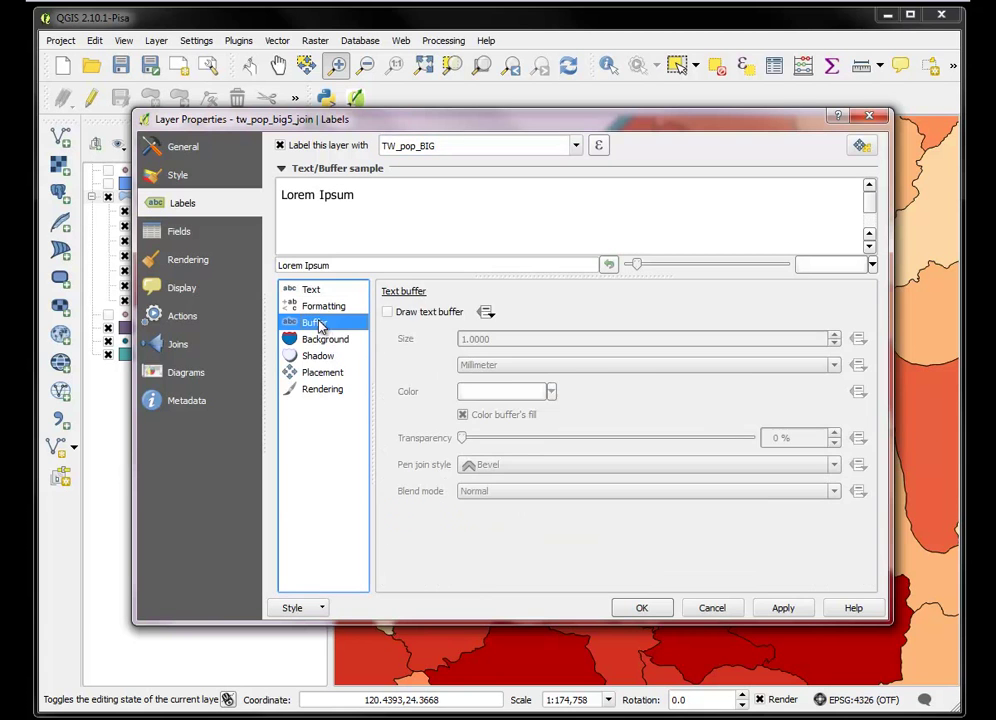
click(387, 312)
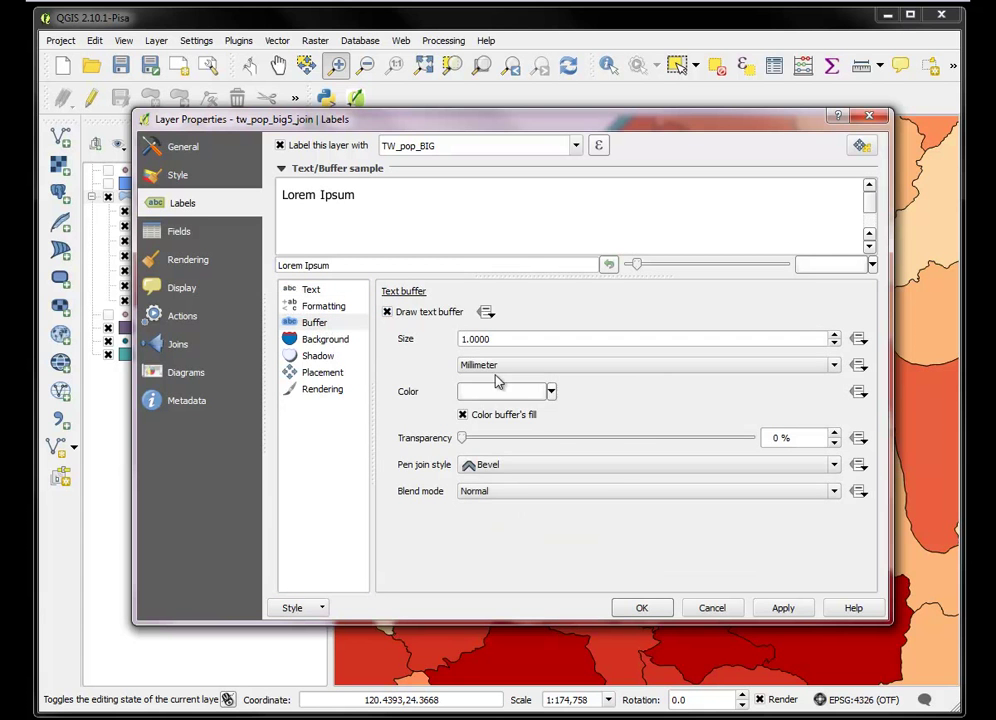
click(553, 393)
click(485, 447)
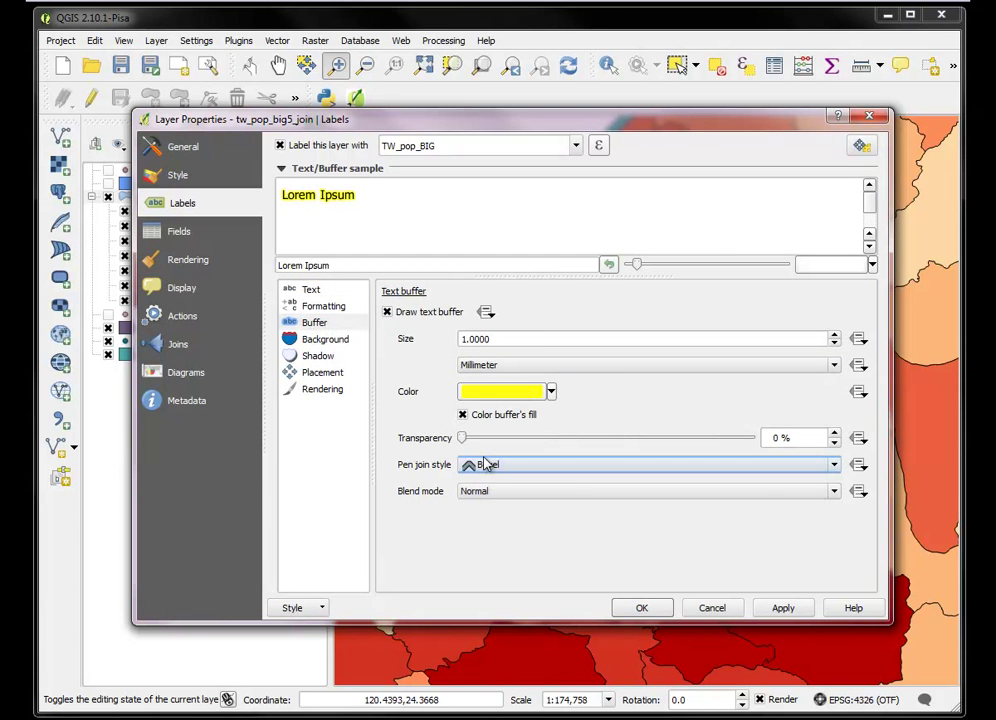
click(636, 607)
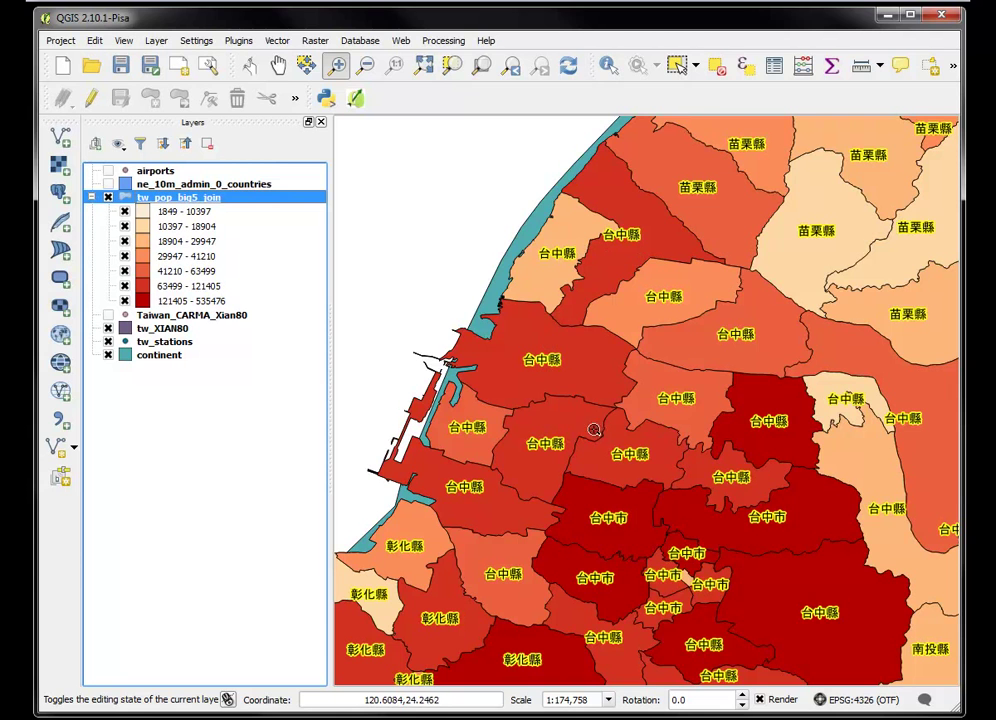
Turn off the township labels and zoom to the full tw_pop_big5_join layer extent.
right_click(203, 205)
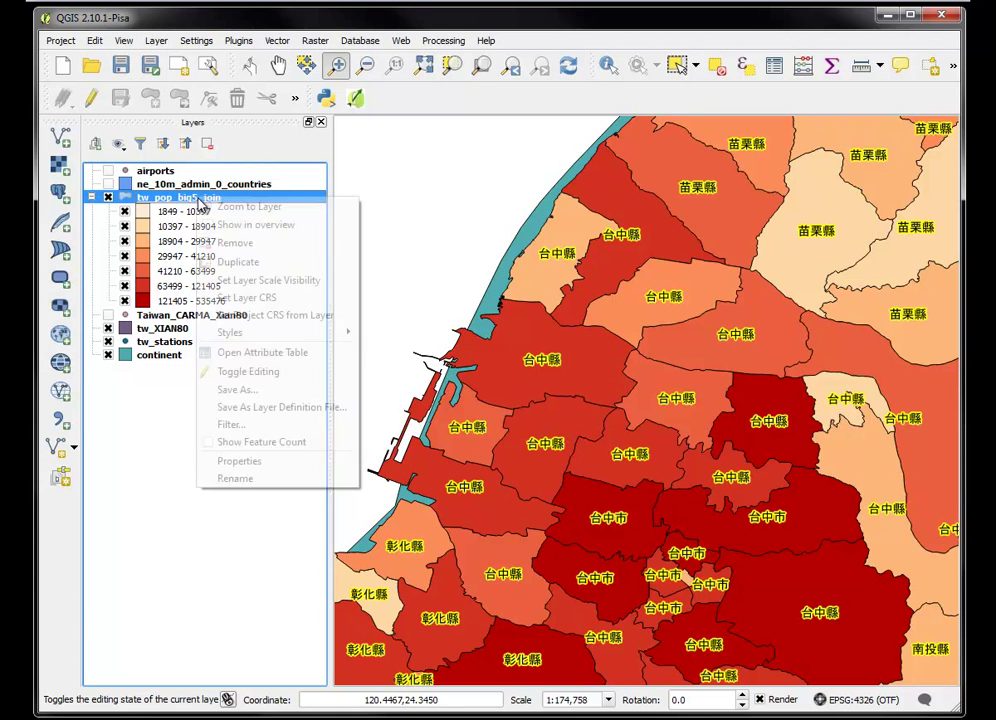
click(218, 461)
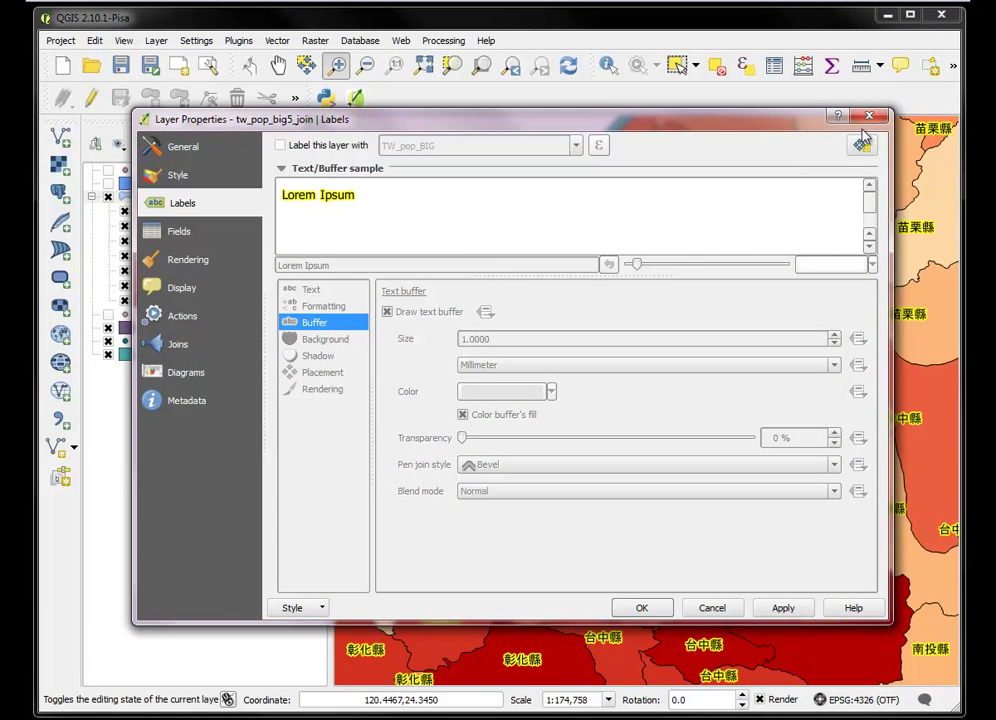
click(642, 607)
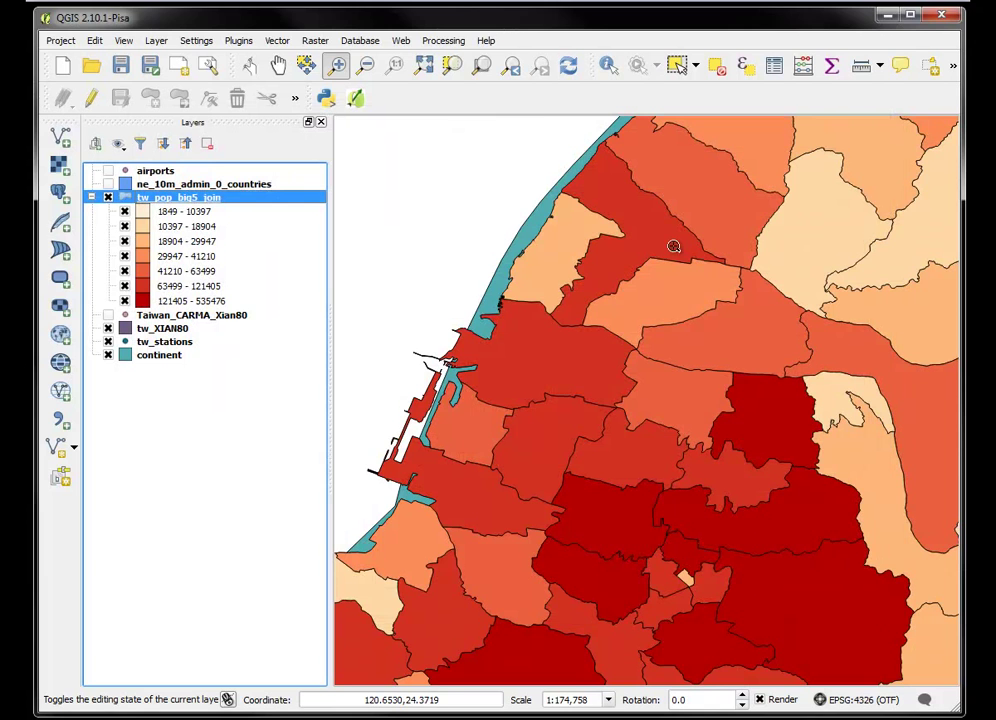
right_click(180, 199)
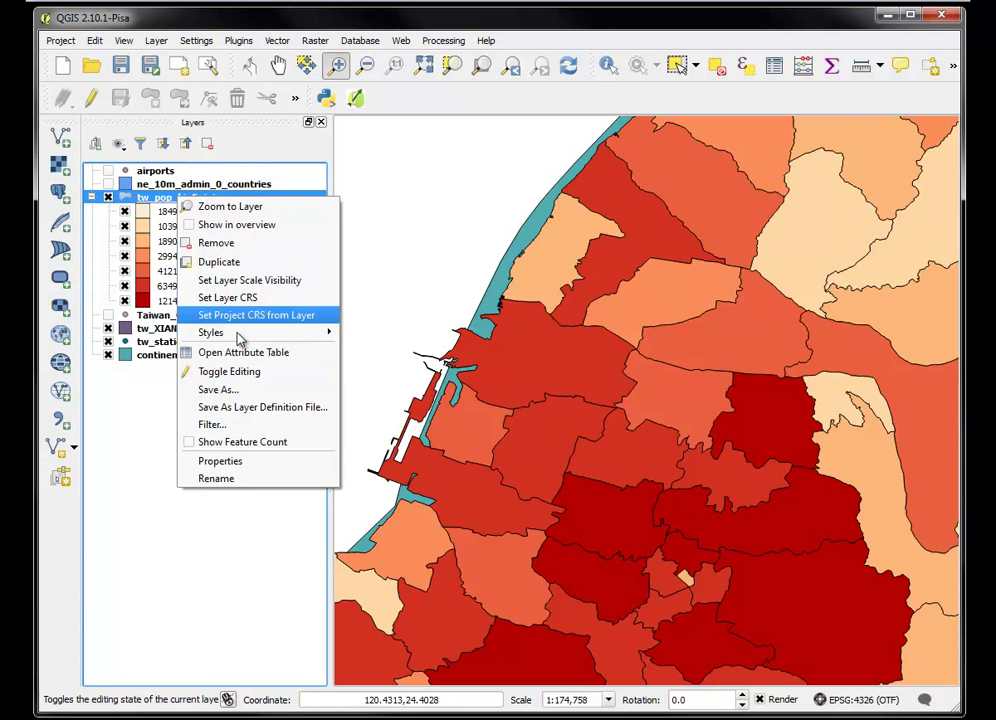
click(216, 206)
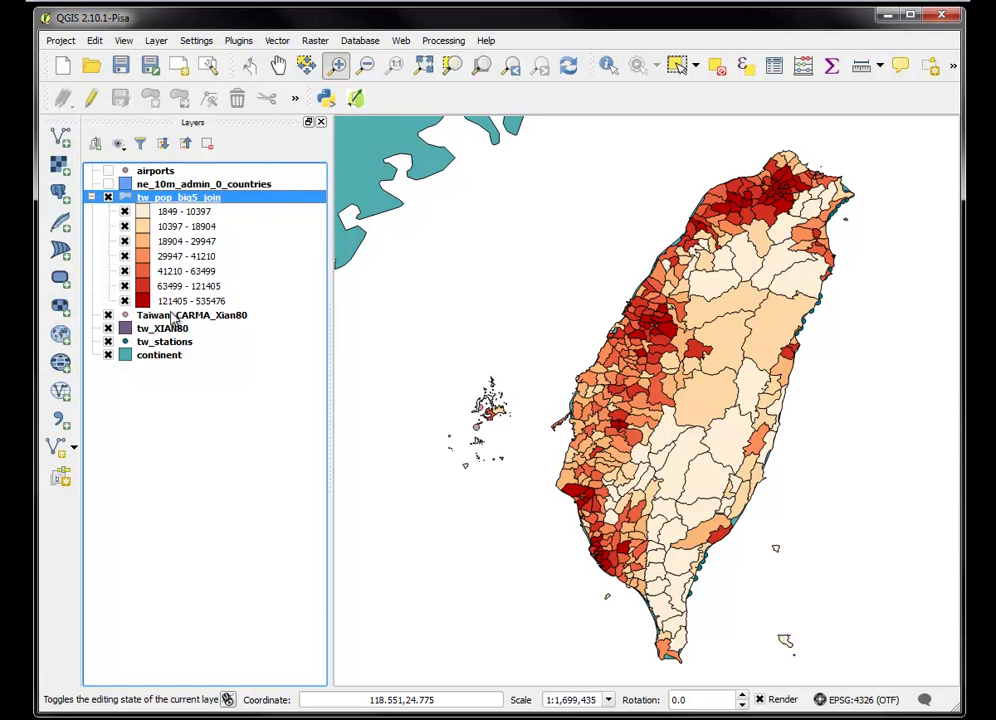
Move Taiwan_CARMA_Xian80 and tw_stations above tw_pop_big5_join, checking the CARMA attribute table.
drag(172, 316, 177, 190)
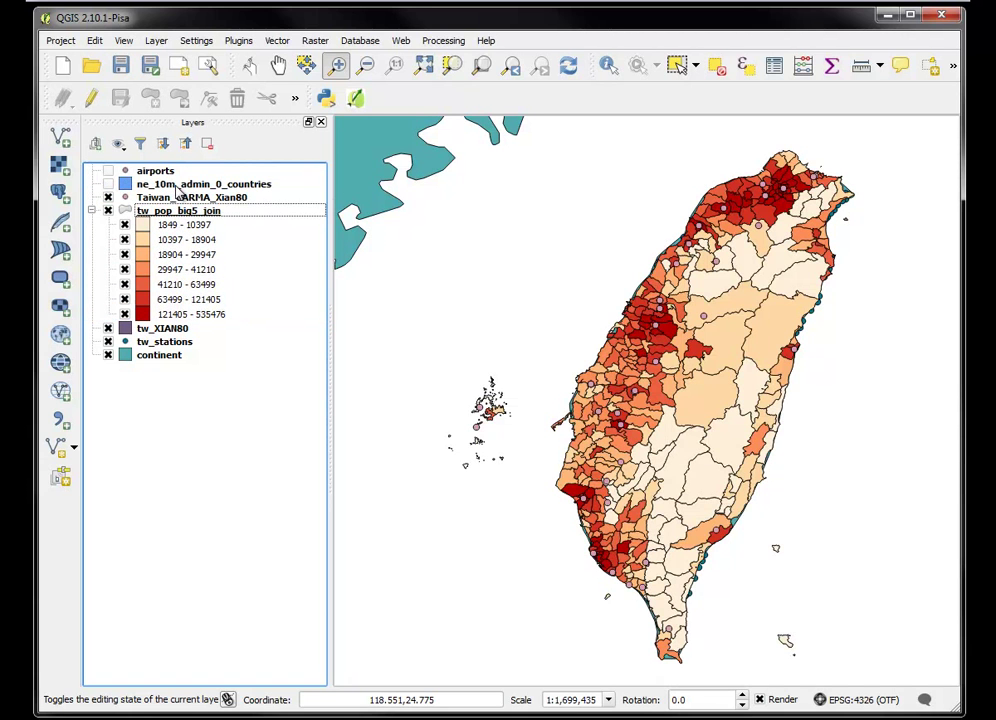
click(177, 200)
right_click(180, 202)
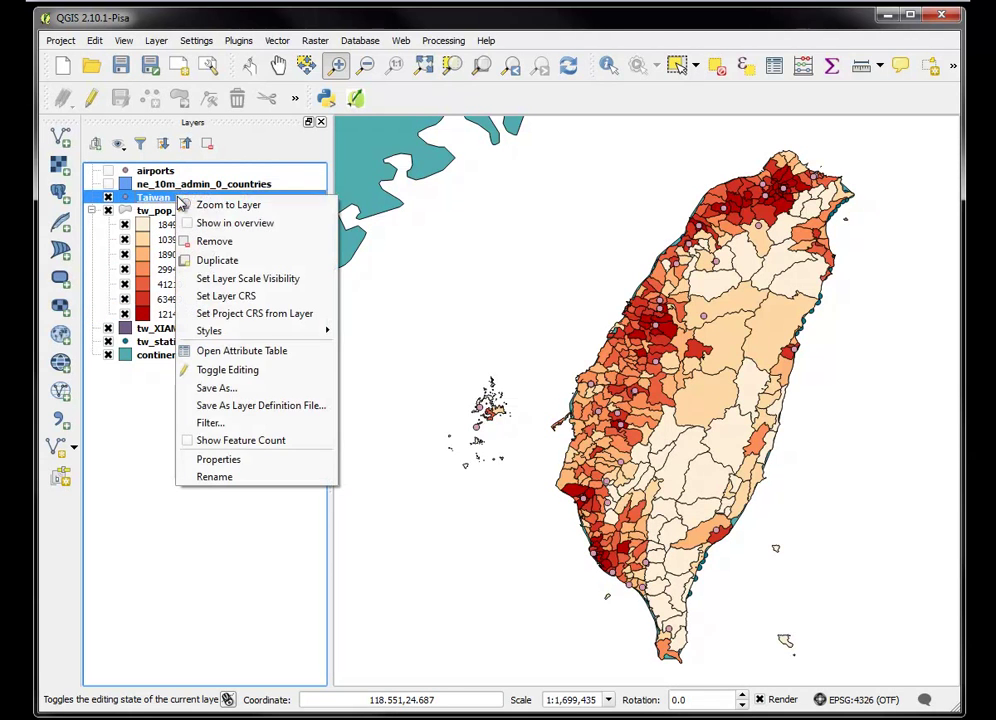
click(232, 350)
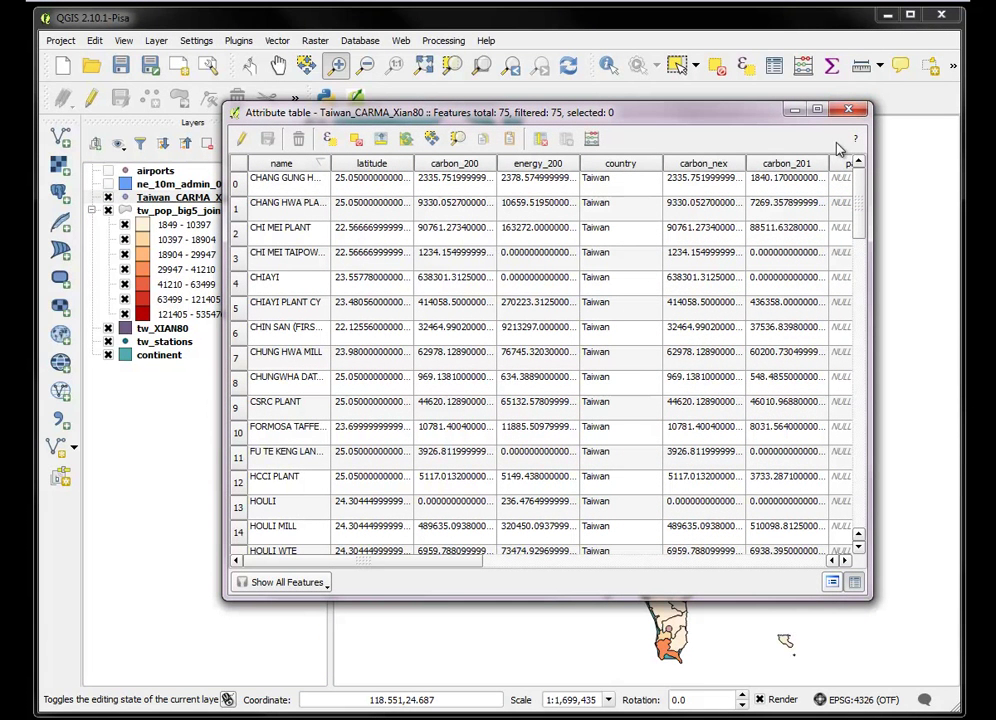
click(849, 108)
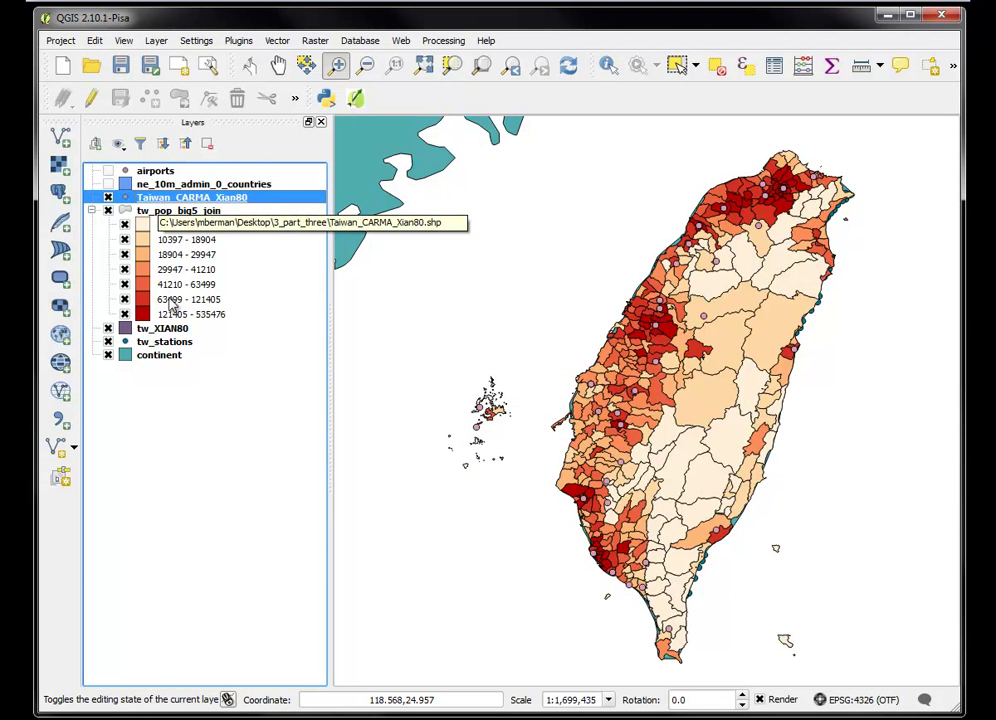
mouse_move(165, 341)
mouse_down()
mouse_move(204, 240)
mouse_move(190, 210)
mouse_up()
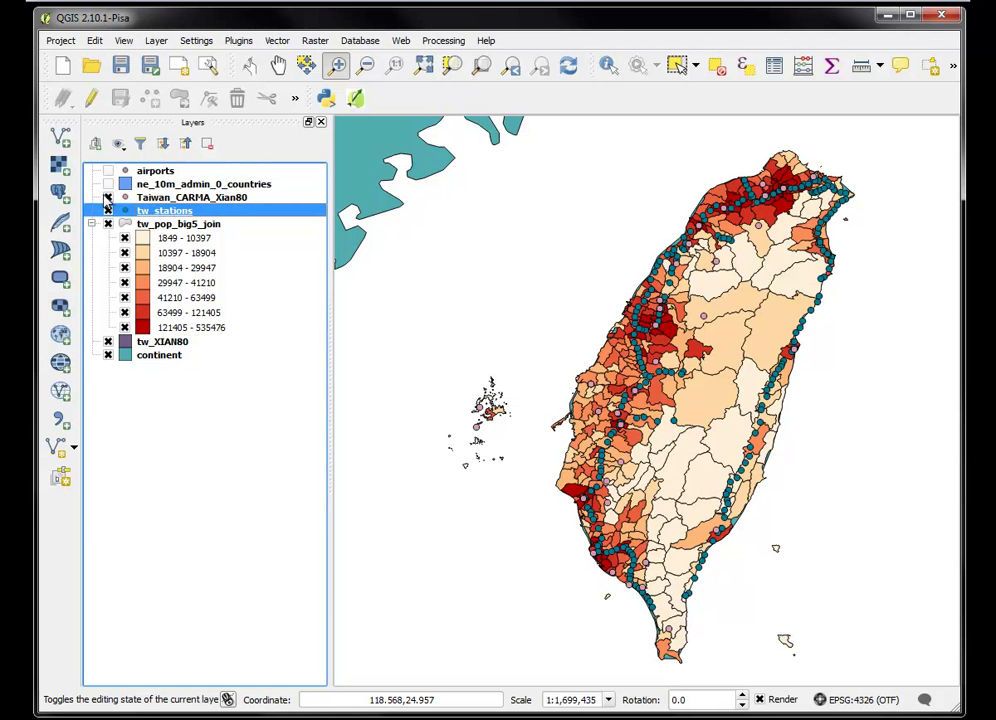
Review the 219-record tw_stations attribute table.
right_click(156, 211)
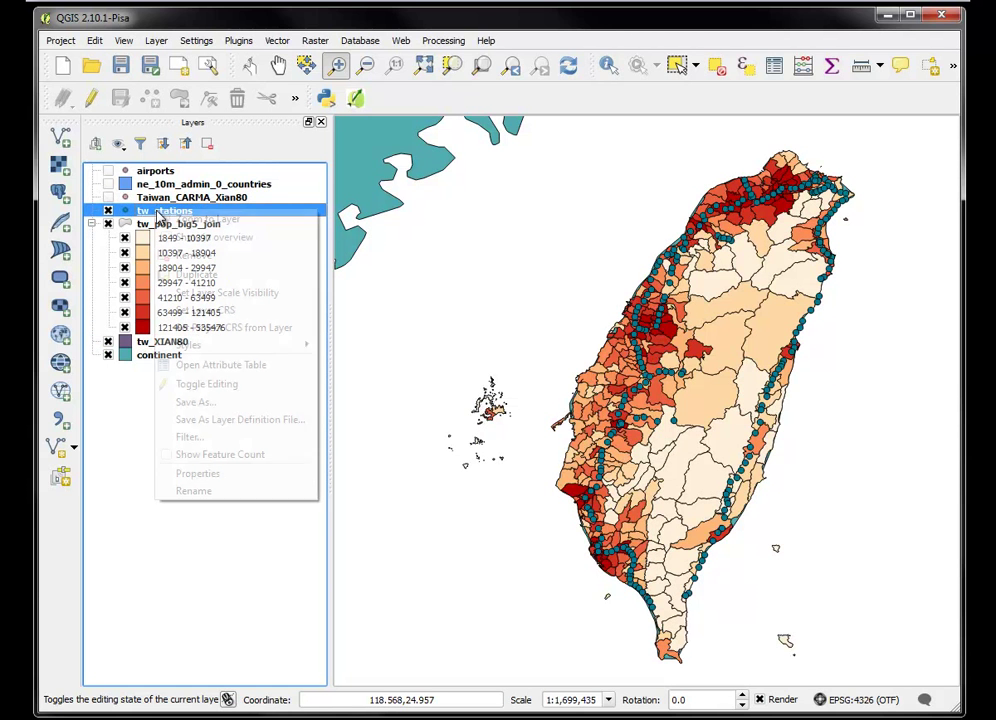
click(211, 366)
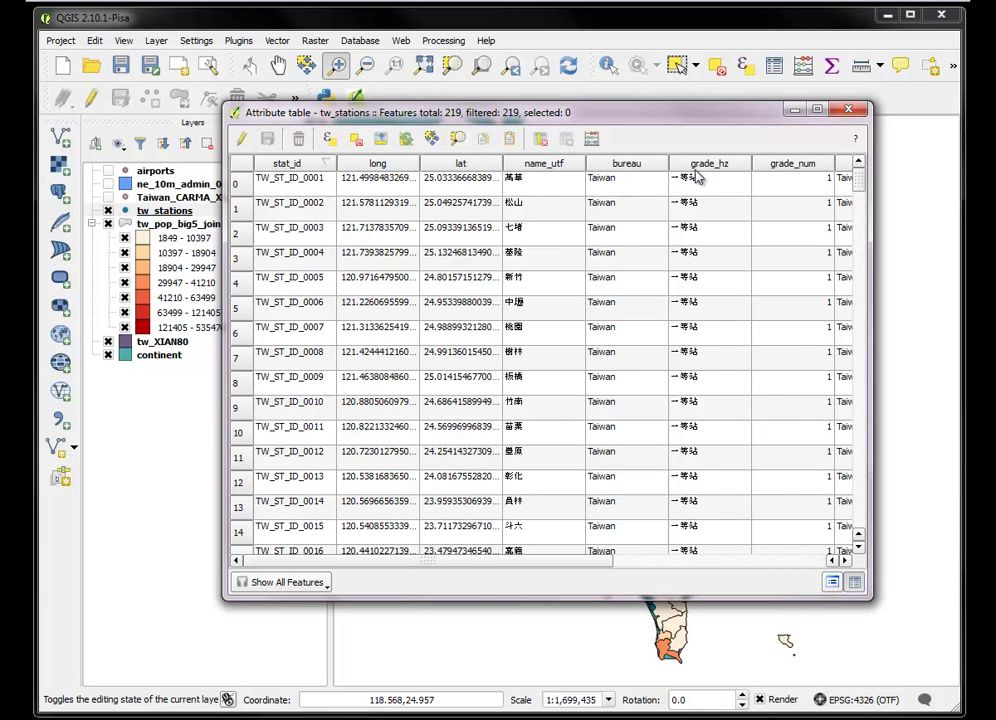
drag(460, 563, 655, 558)
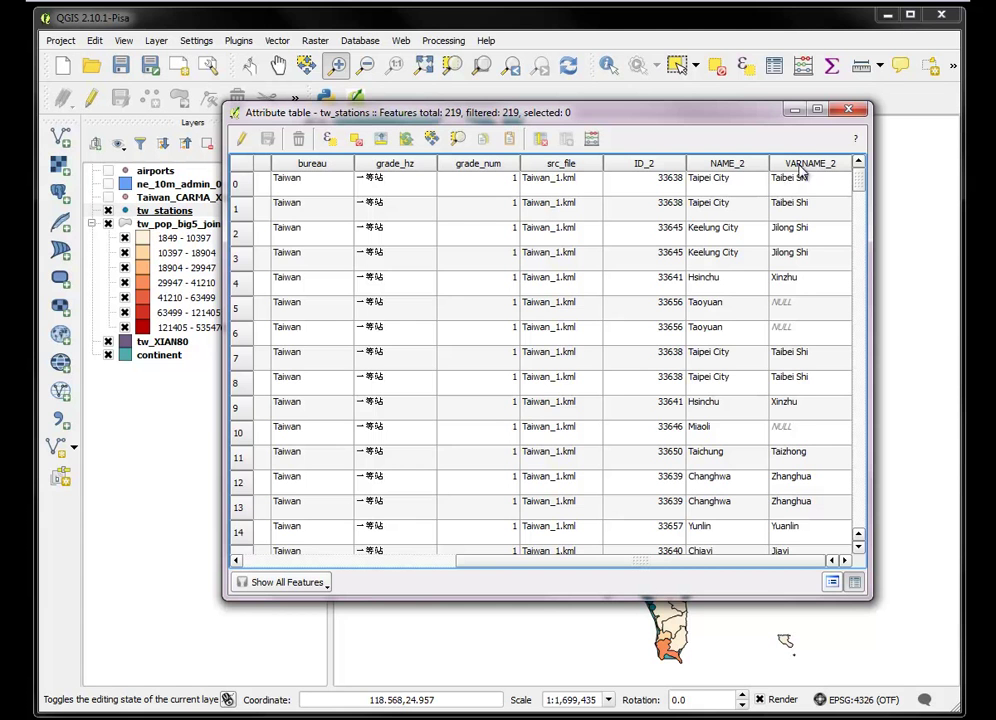
click(846, 112)
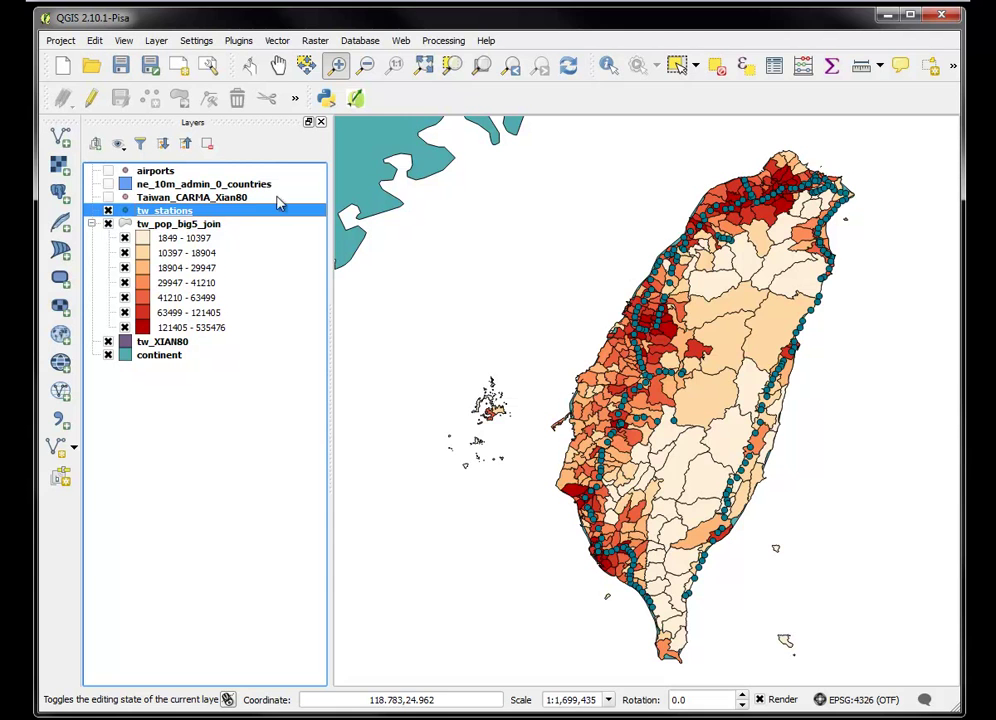
Cancel a Save As export of tw_stations and recheck its attribute table.
right_click(169, 213)
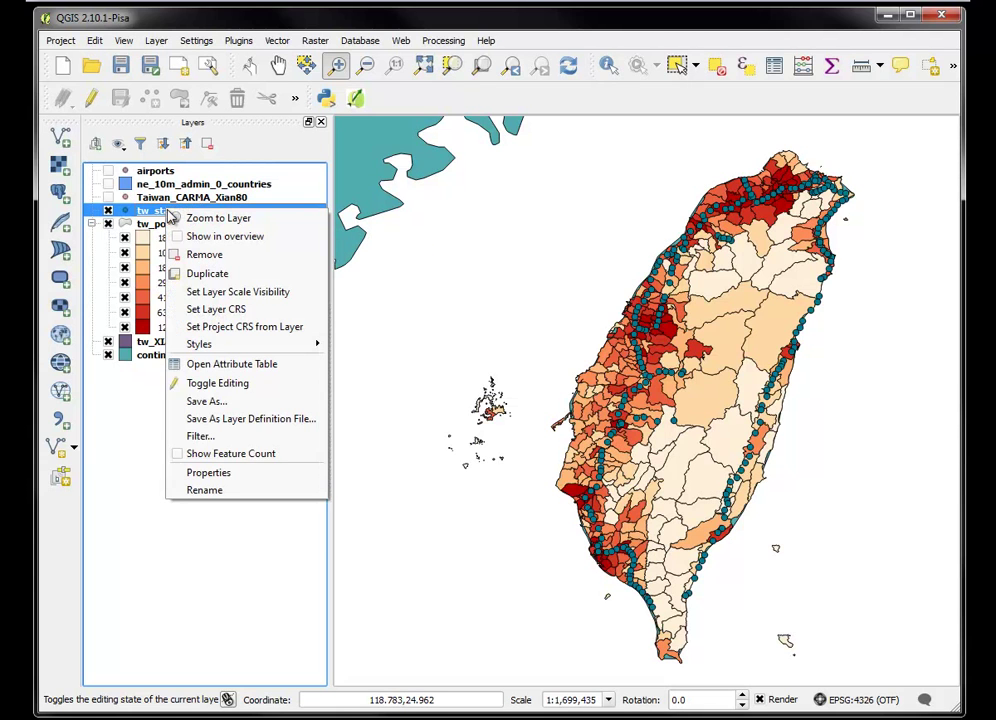
click(240, 410)
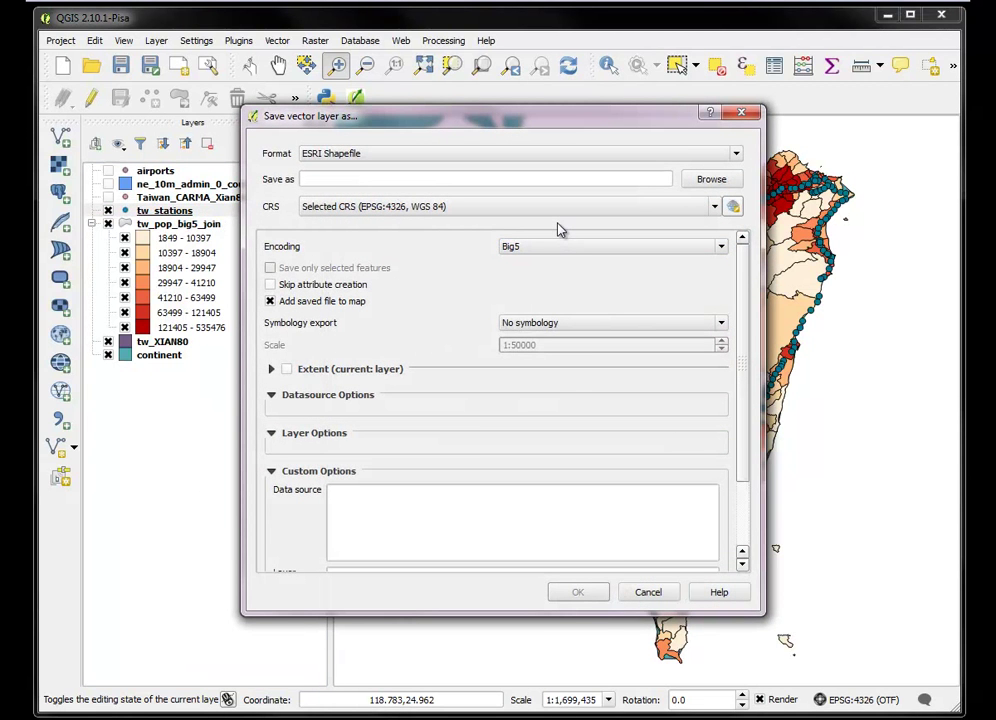
click(741, 112)
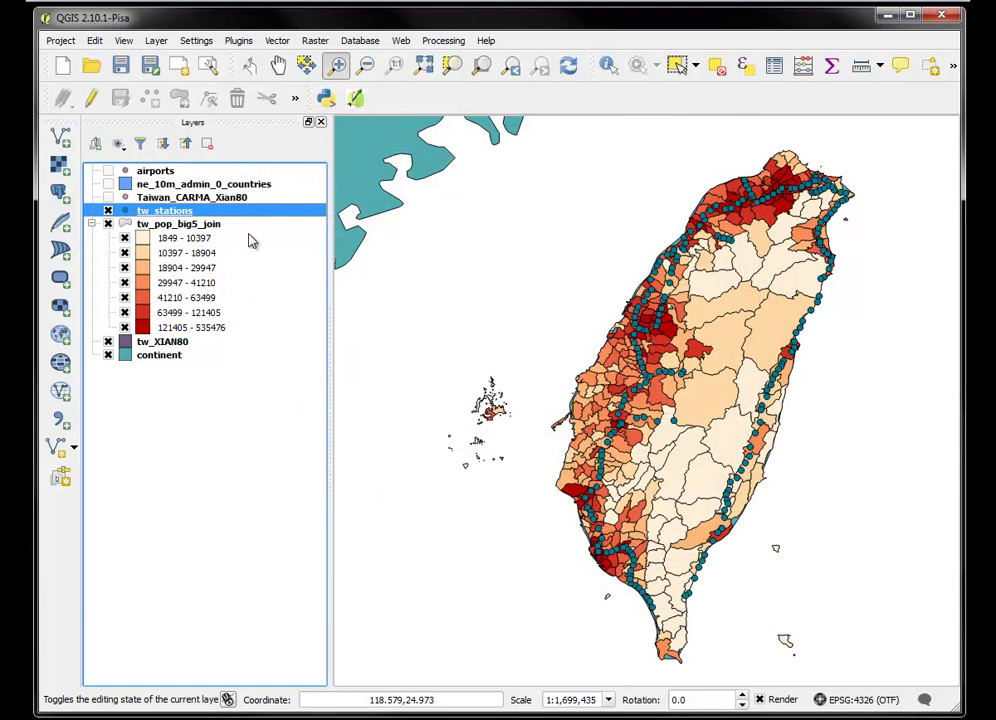
right_click(172, 214)
click(232, 363)
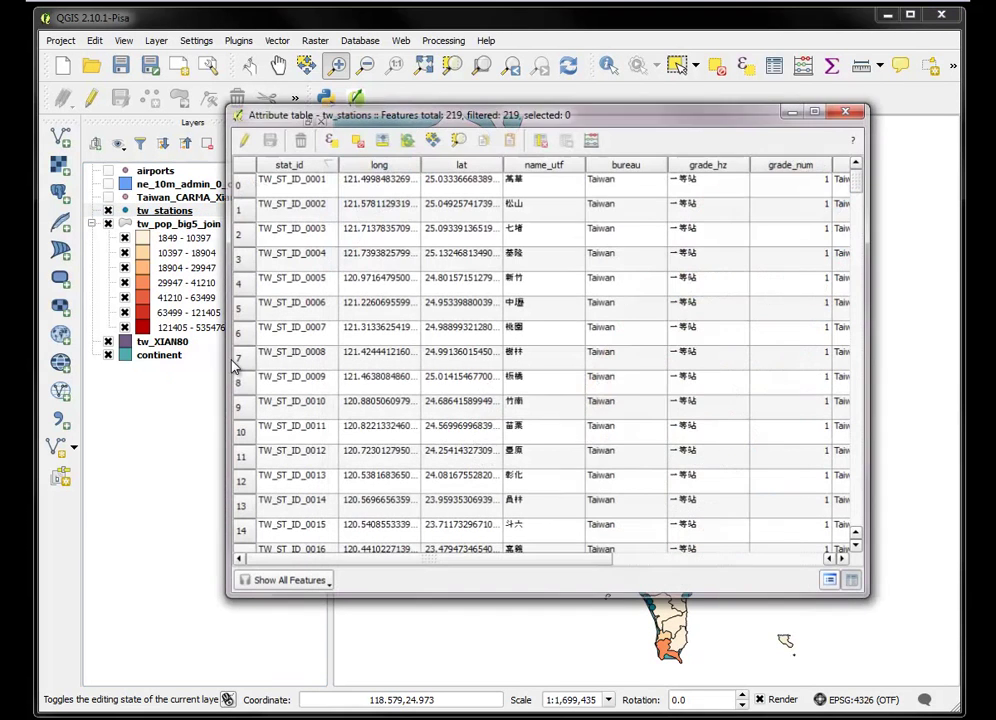
click(845, 113)
right_click(155, 216)
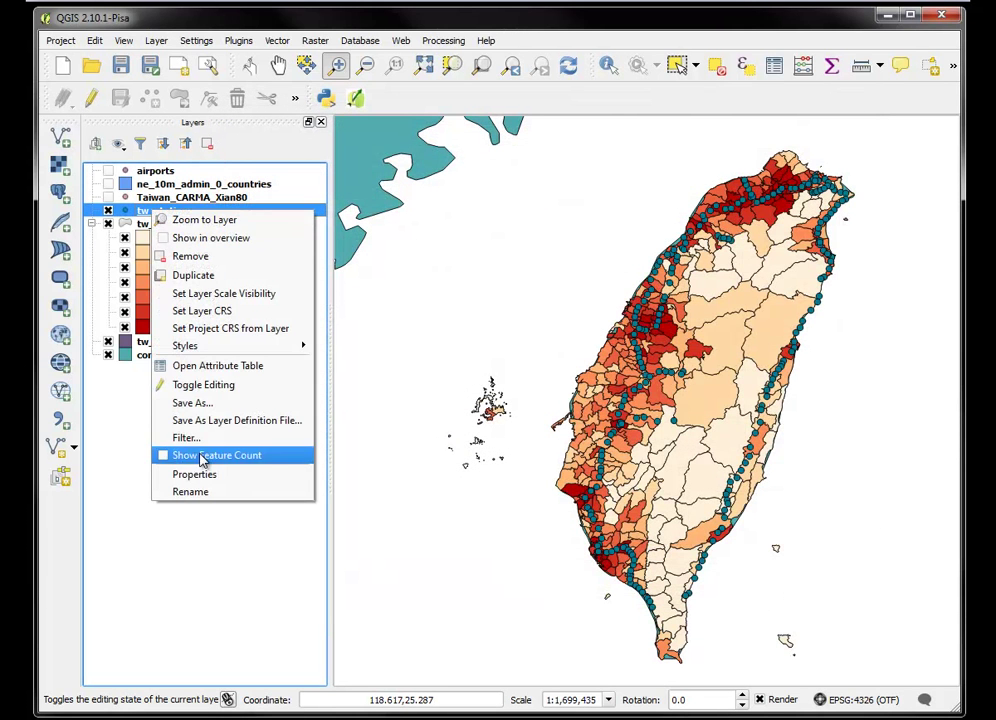
click(200, 474)
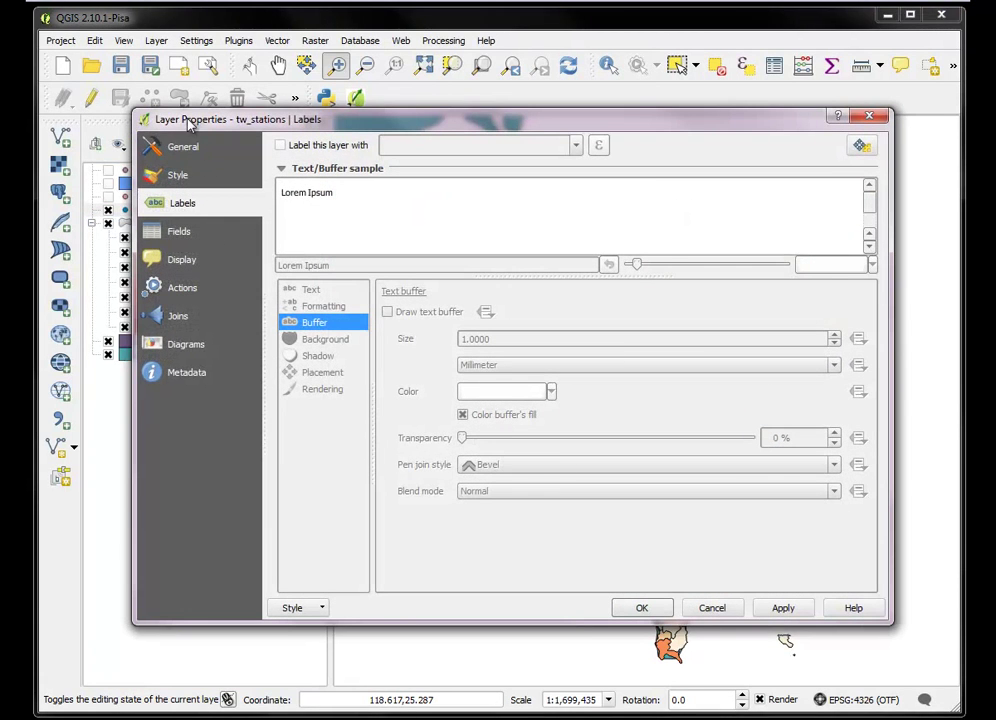
click(184, 150)
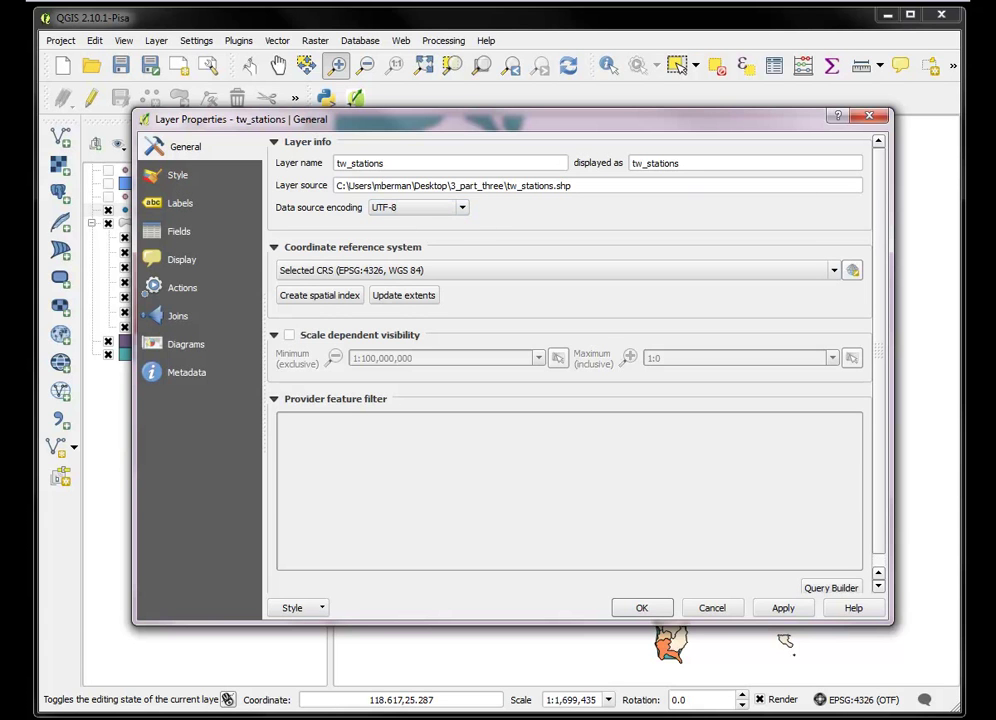
click(870, 116)
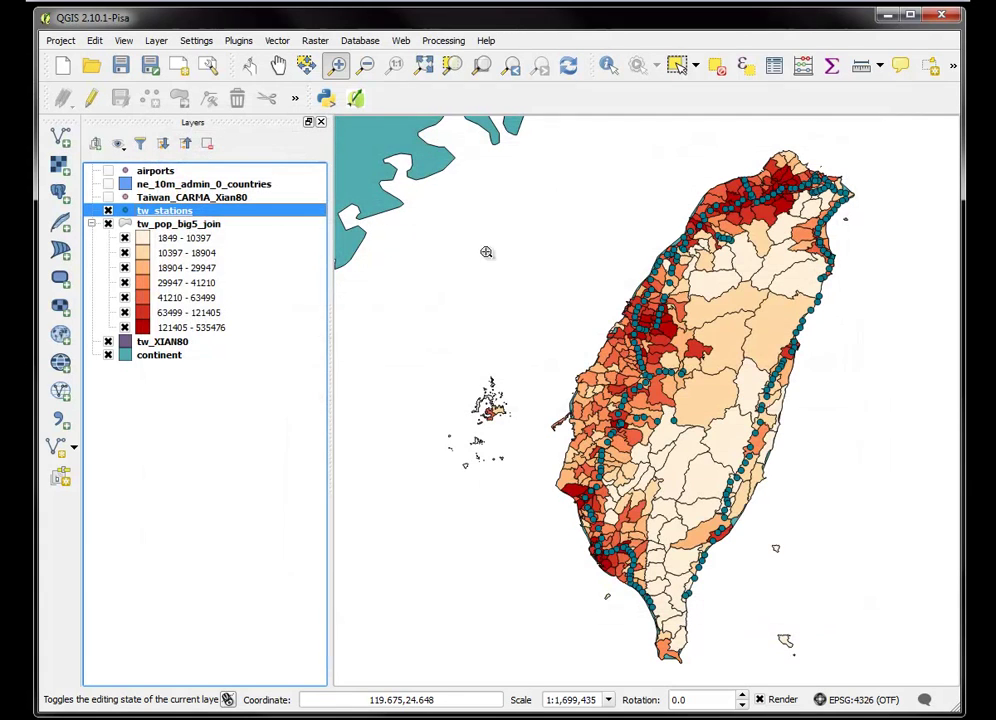
Export tw_stations as Big5-encoded shapefile tw_st_big5.shp on the Desktop.
right_click(178, 216)
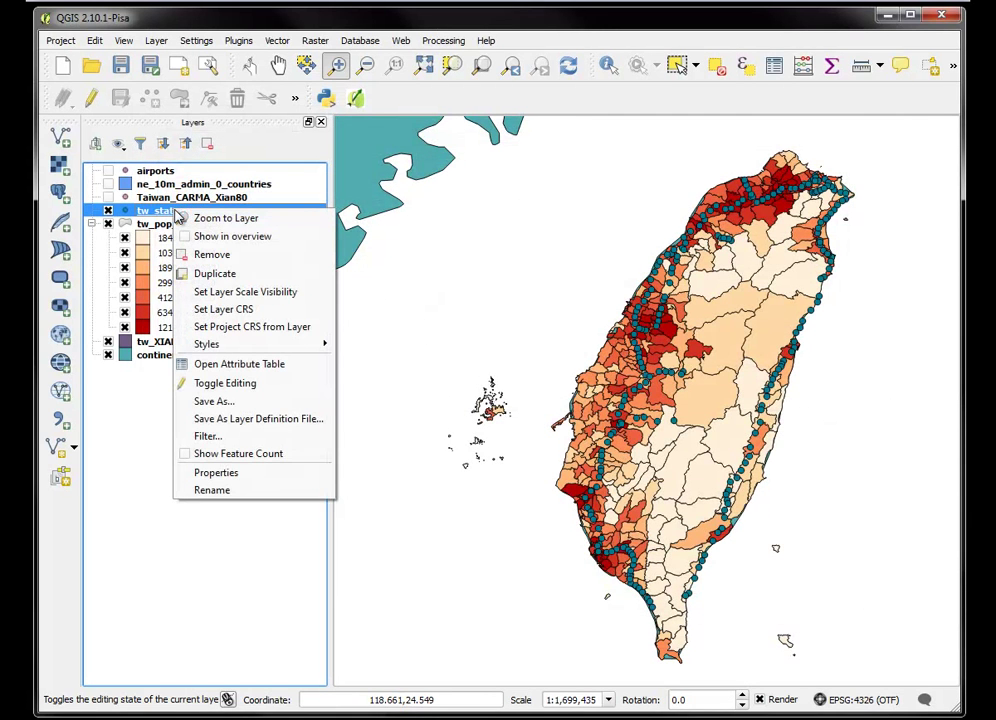
click(271, 407)
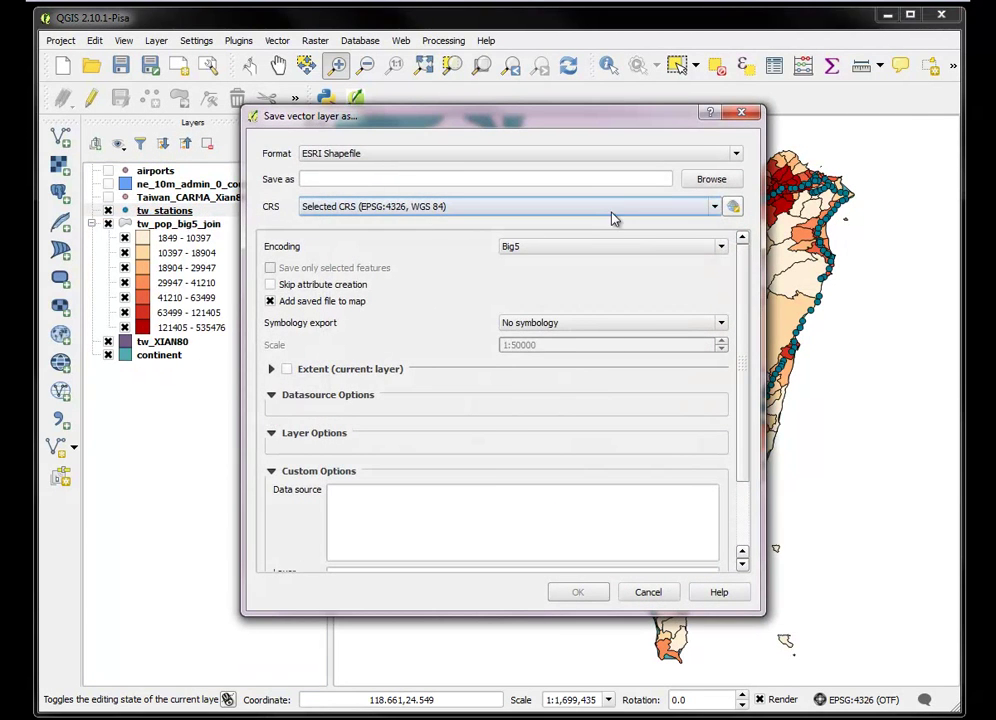
click(711, 179)
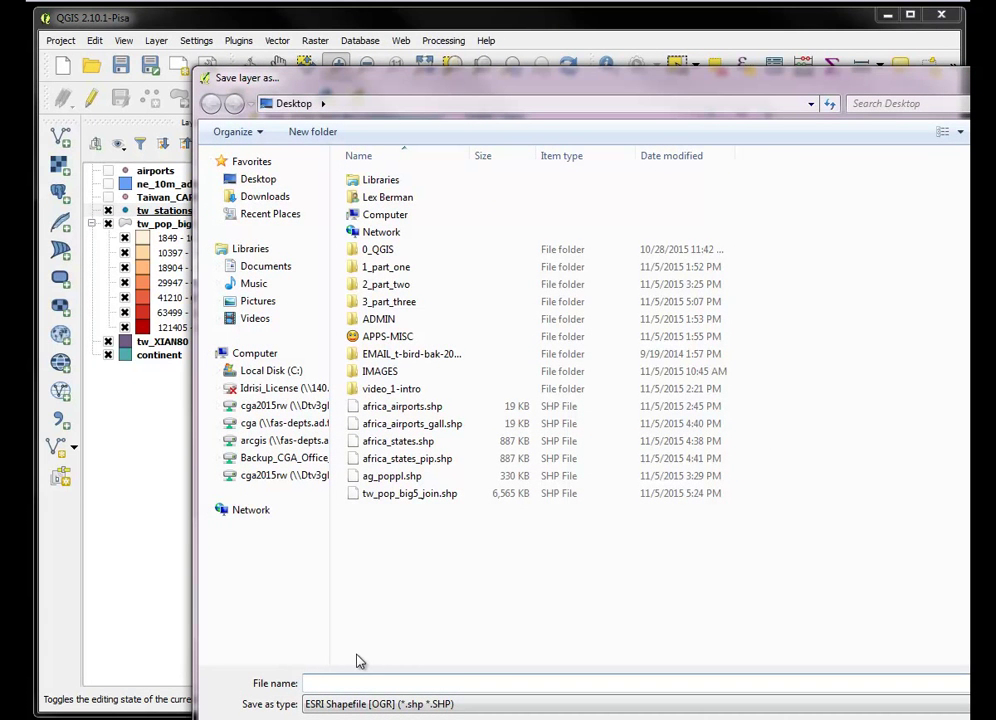
text(tw)
key(BackSpace)
text(st_big5)
key(Return)
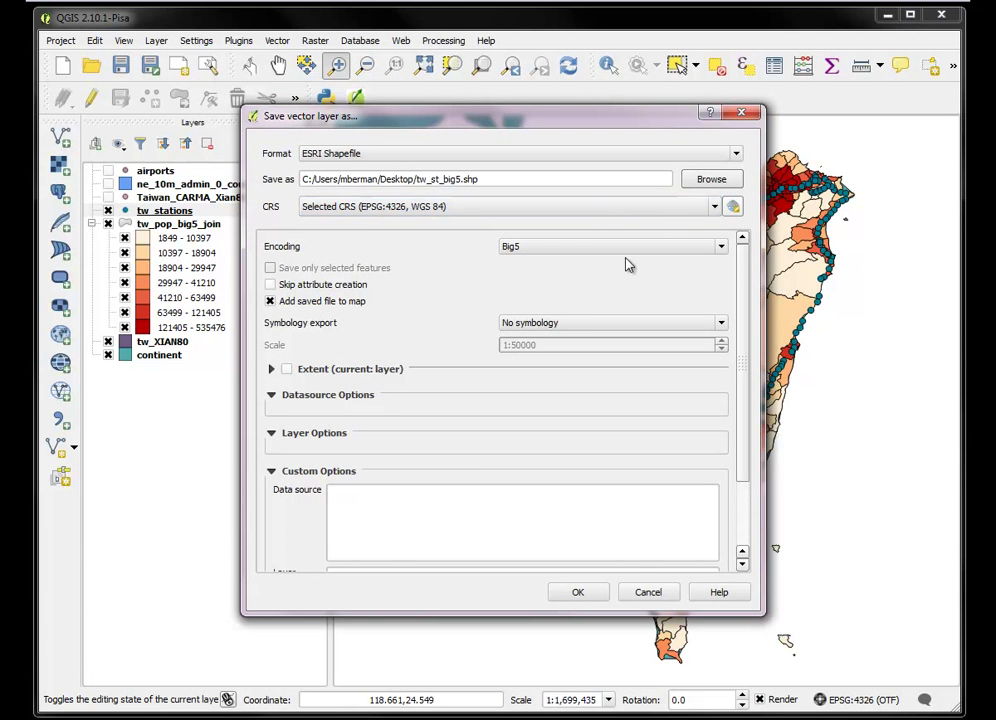
click(580, 591)
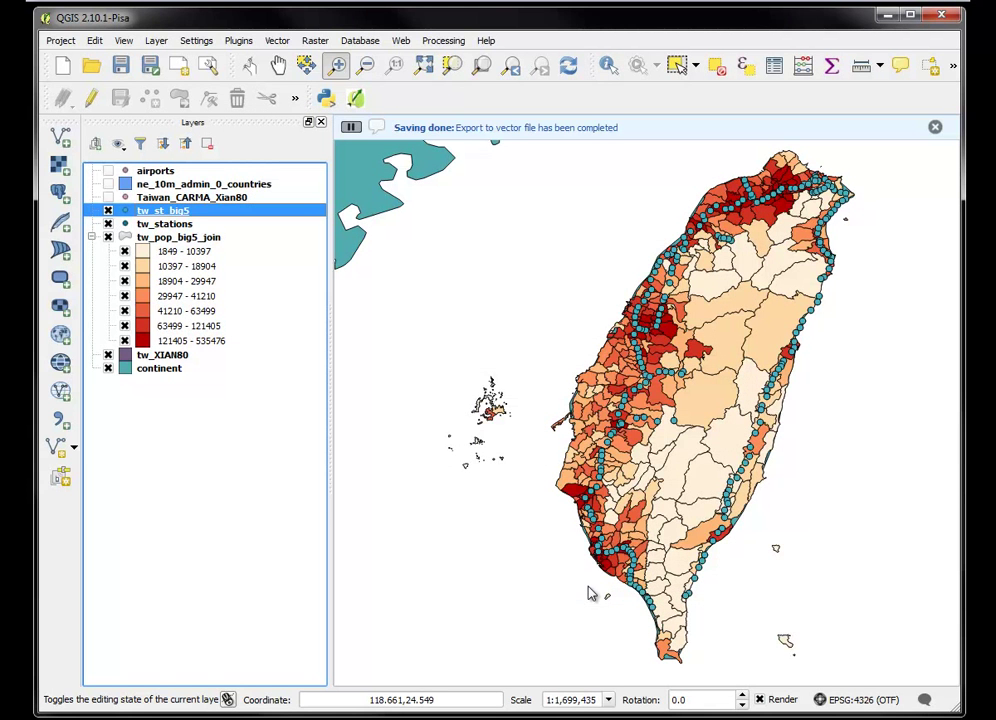
Remove the old tw_stations layer from the project.
right_click(170, 223)
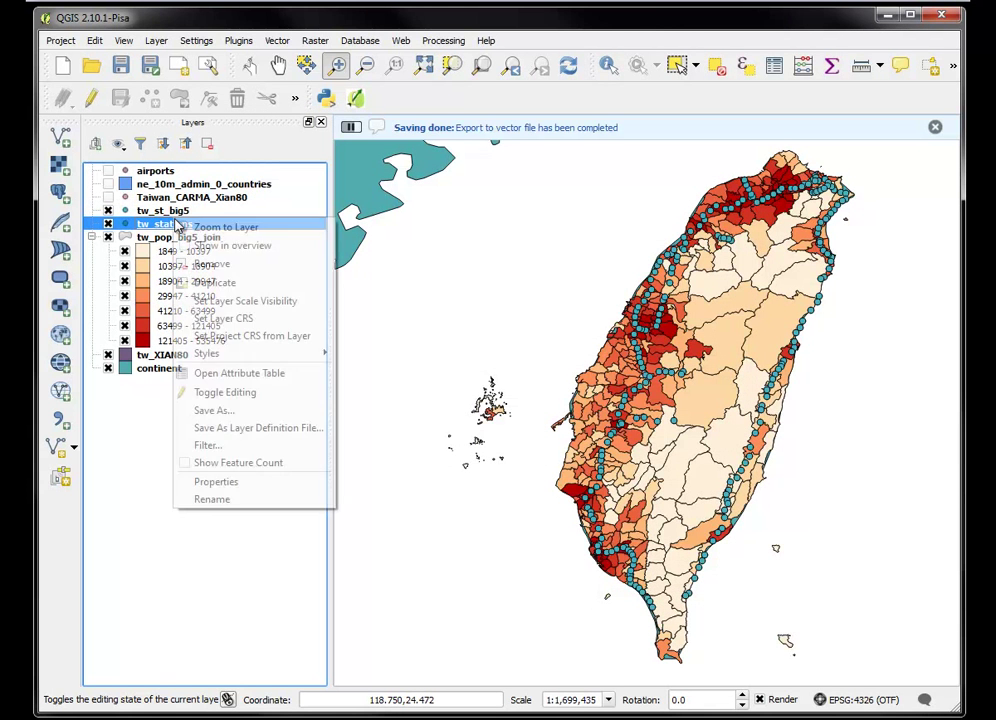
click(207, 263)
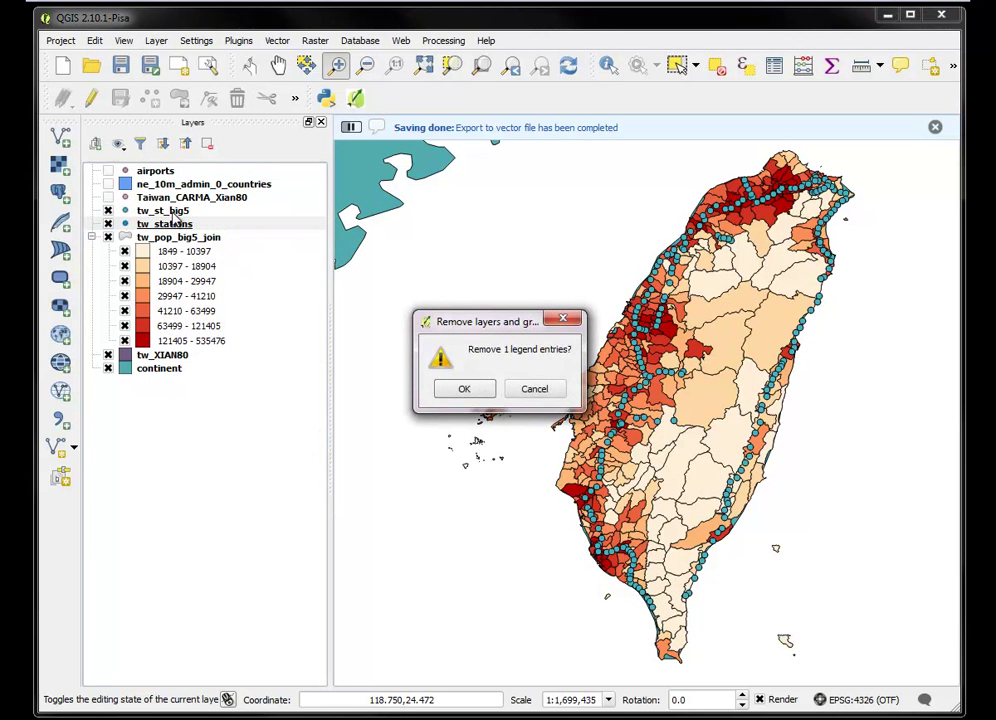
click(462, 389)
Check tw_st_big5's layer properties and its 219-station attribute table.
right_click(160, 213)
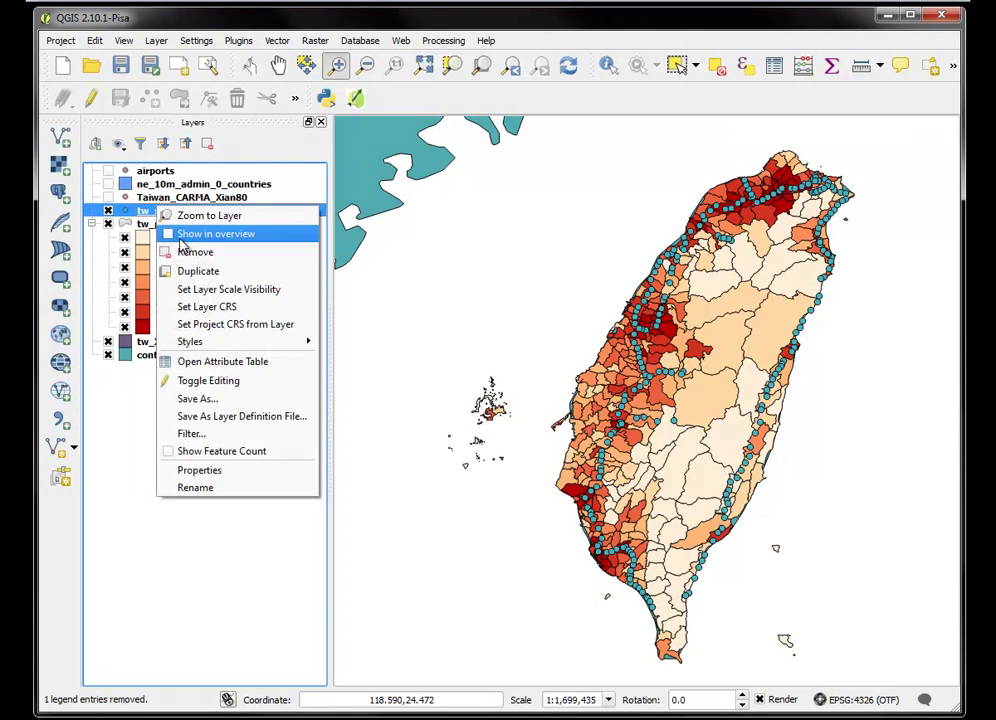
click(210, 471)
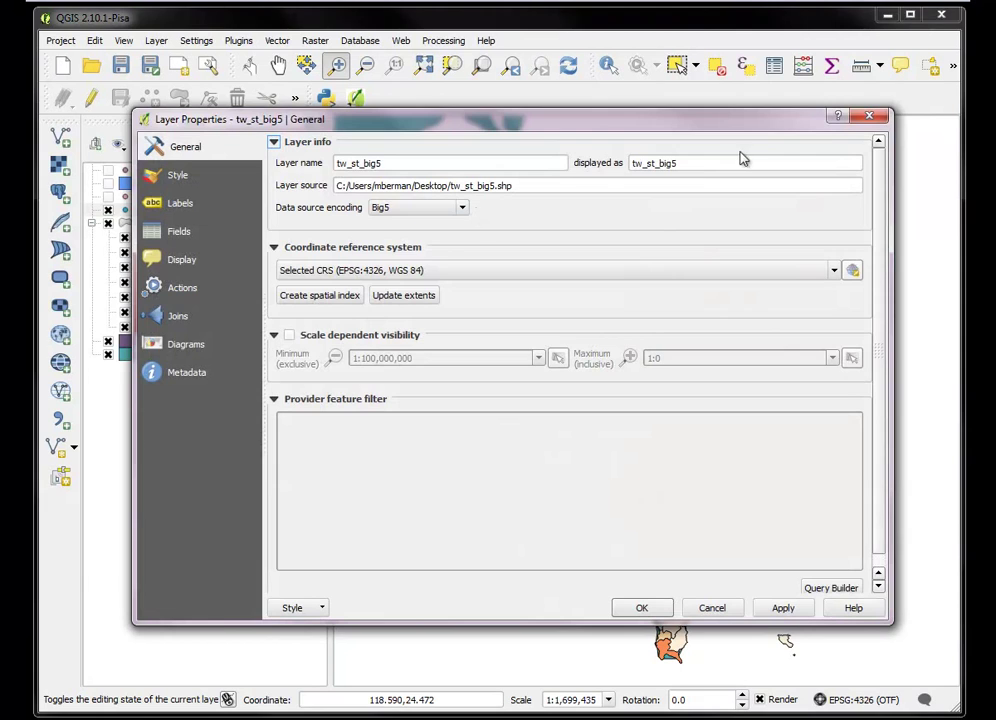
click(869, 116)
right_click(175, 214)
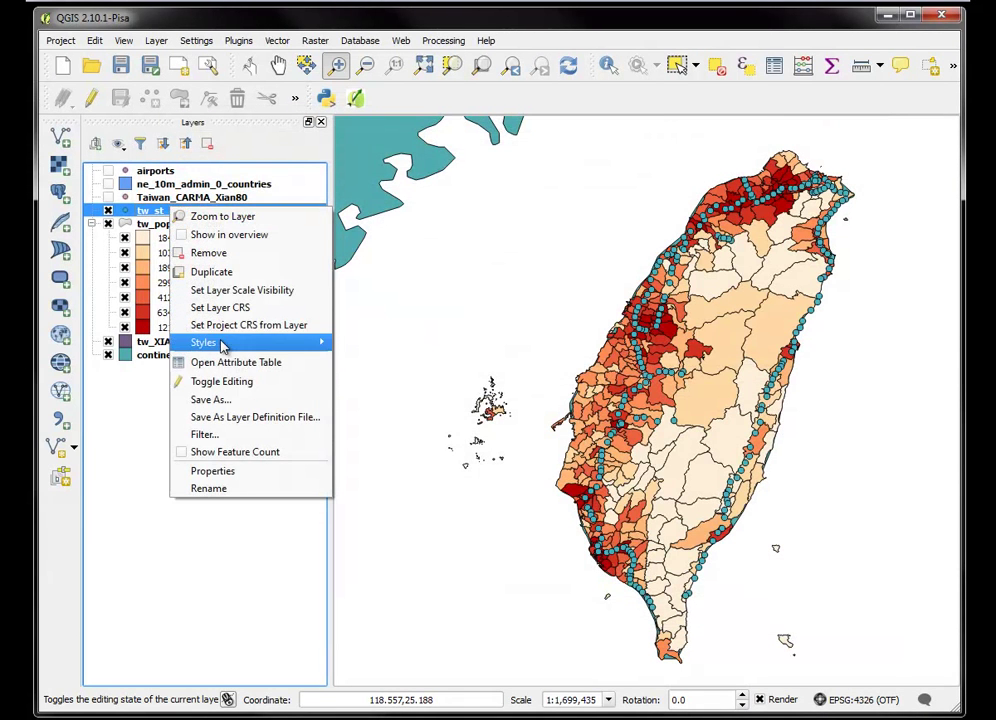
click(220, 362)
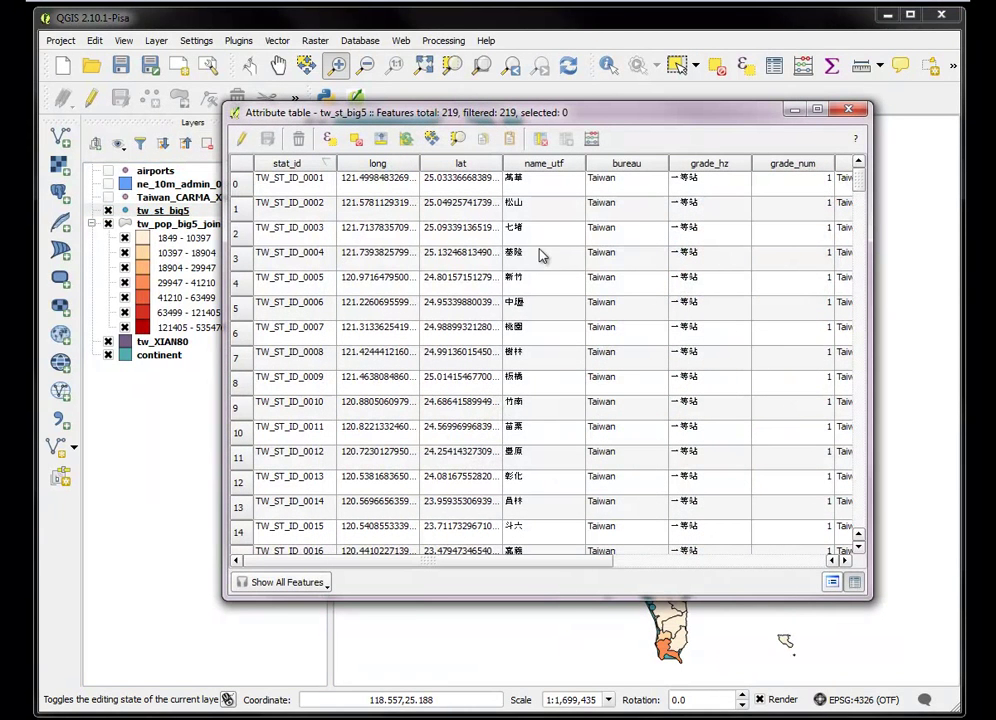
click(847, 109)
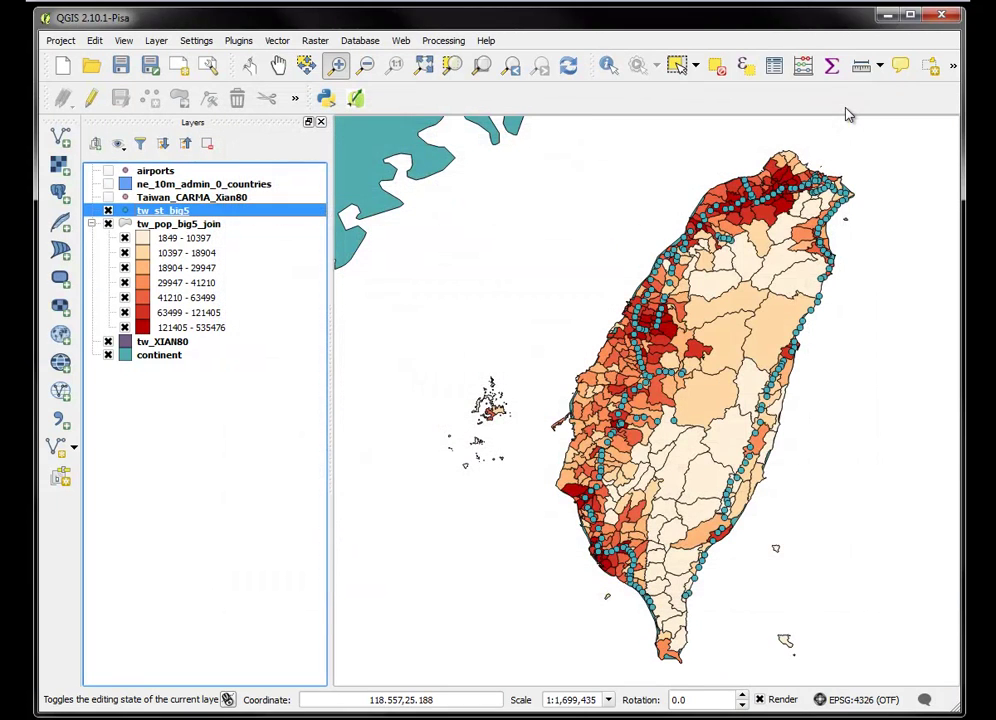
Review the tw_pop_big5_join township population attribute table.
click(183, 225)
right_click(182, 225)
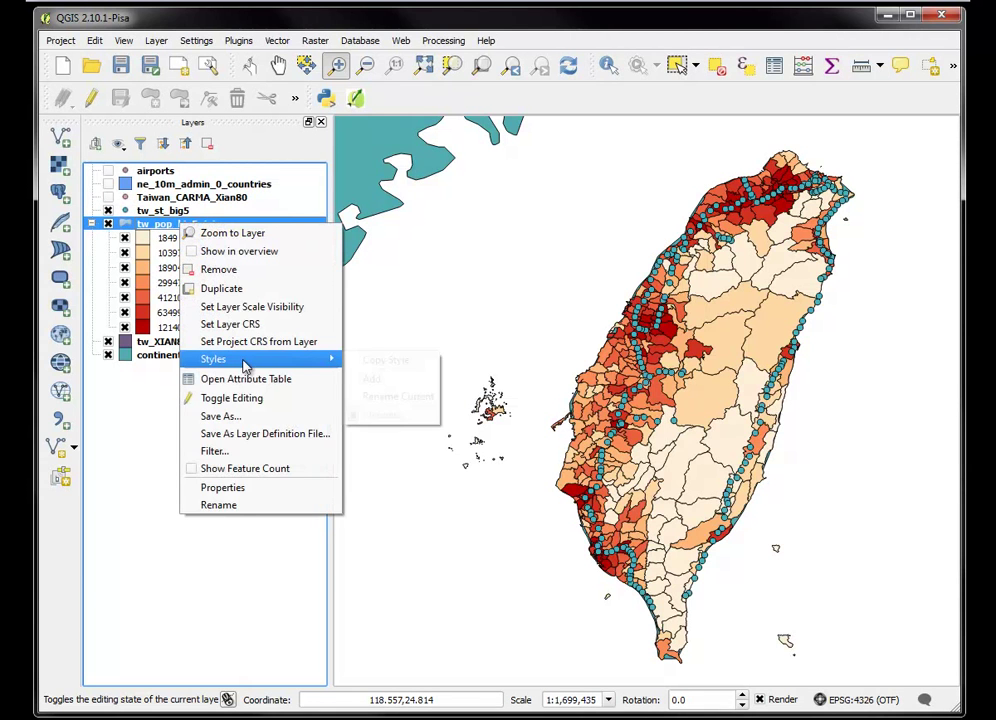
click(247, 380)
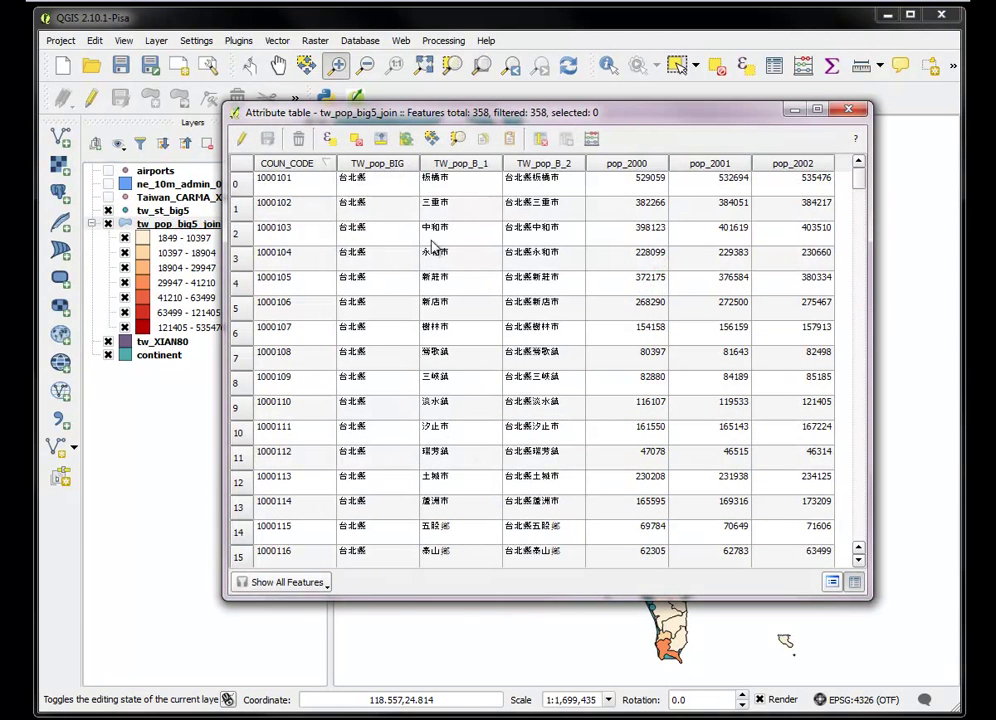
click(848, 109)
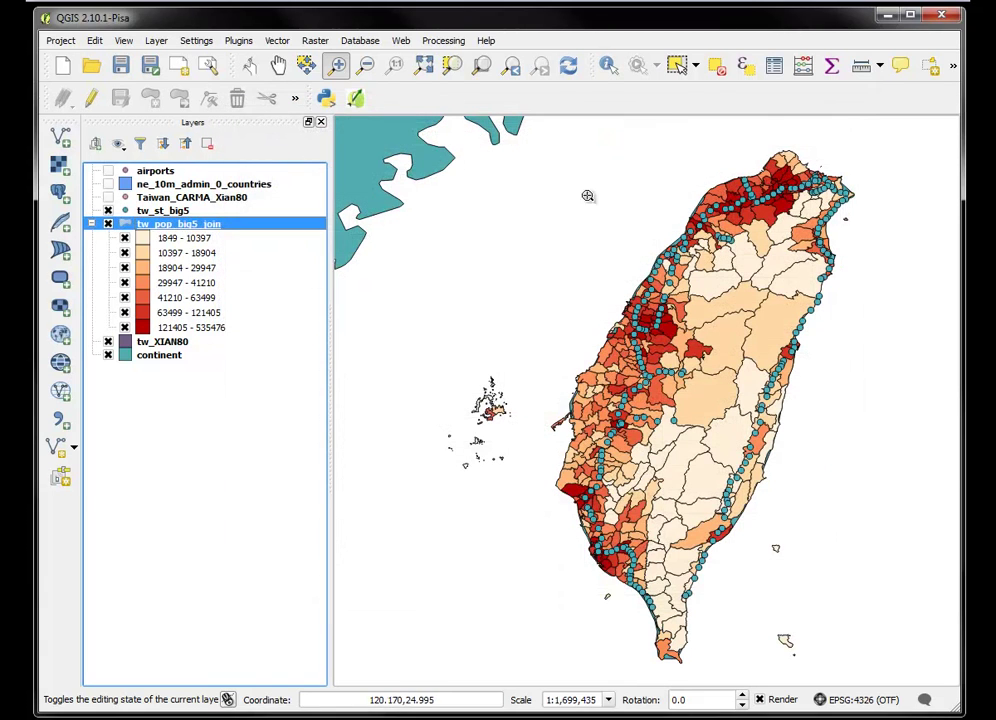
Recheck the tw_st_big5 attribute table for readable Chinese station names.
click(168, 211)
right_click(168, 211)
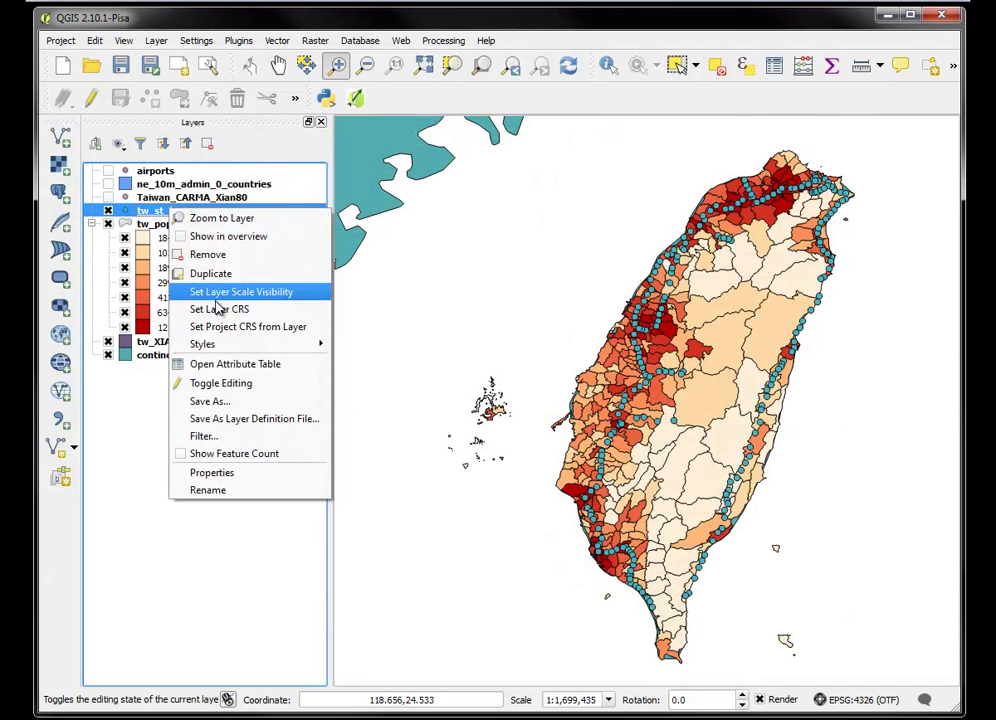
click(225, 364)
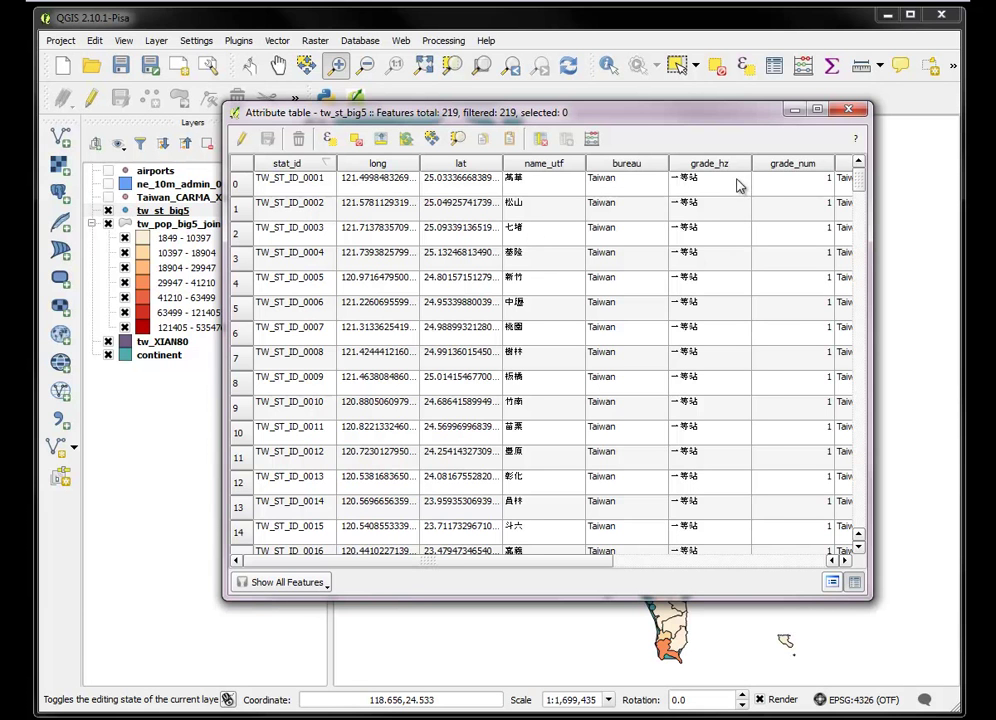
drag(467, 562, 767, 545)
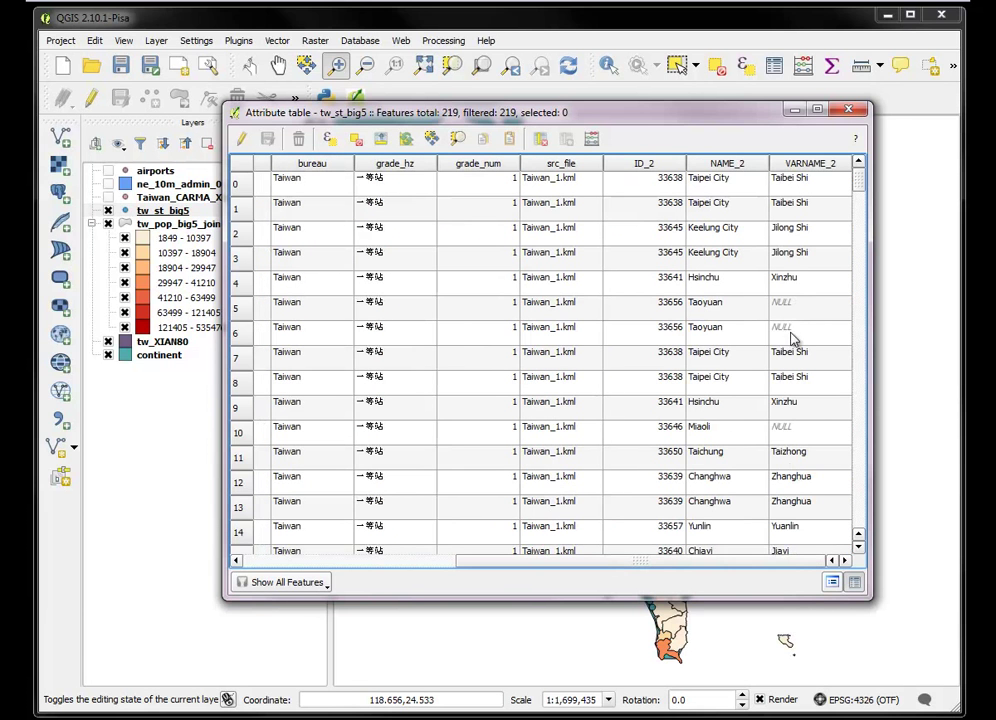
click(847, 109)
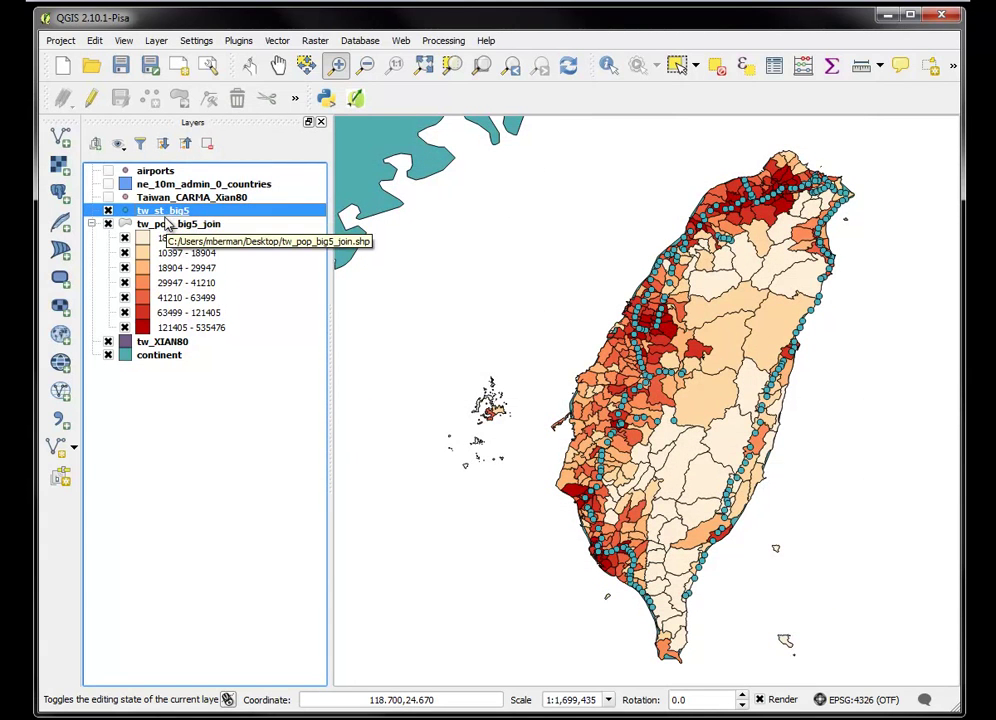
Browse Vector > Data Management Tools to Join Attributes by Location.
click(277, 40)
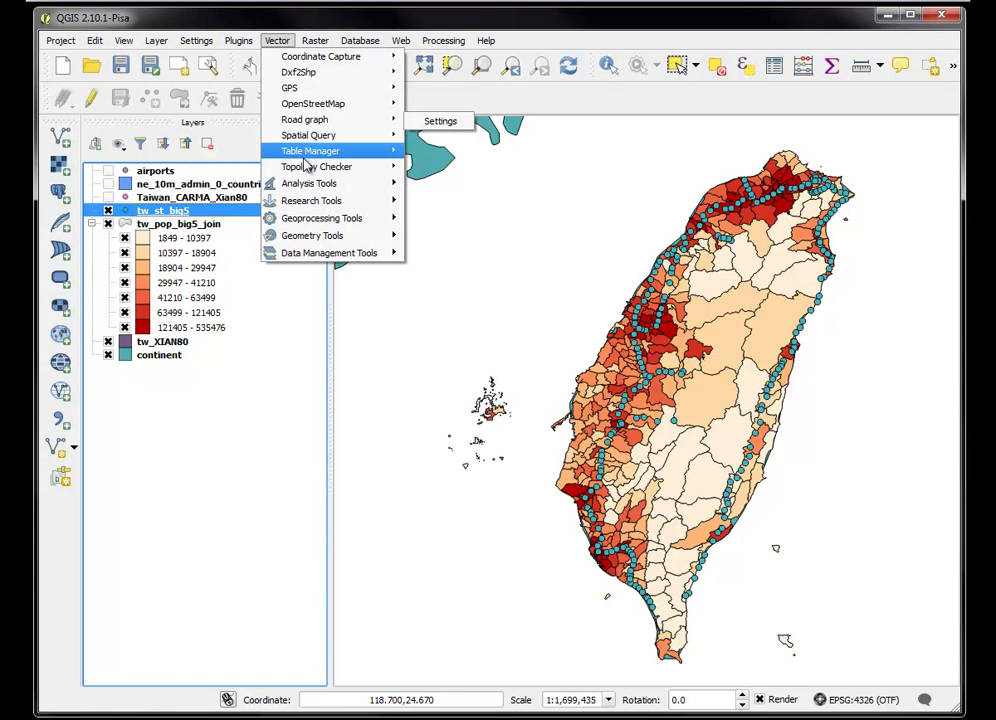
mouse_move(306, 191)
mouse_move(313, 235)
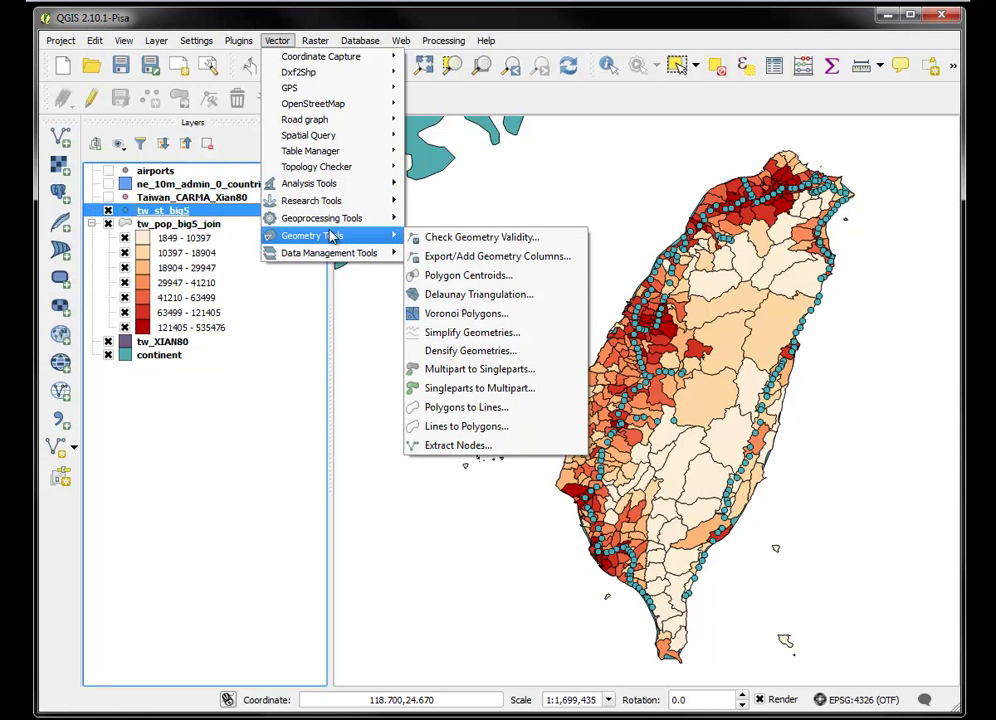
mouse_move(343, 191)
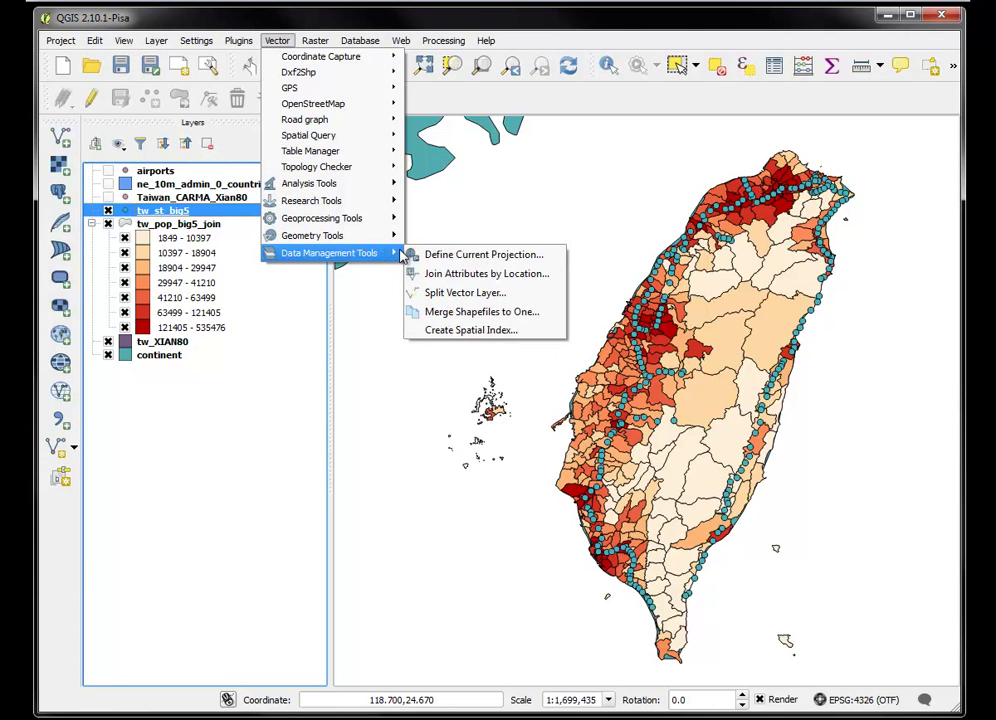
Set up Join Attributes by Location with target tw_st_big5 and join layer tw_pop_big5_join.
click(470, 274)
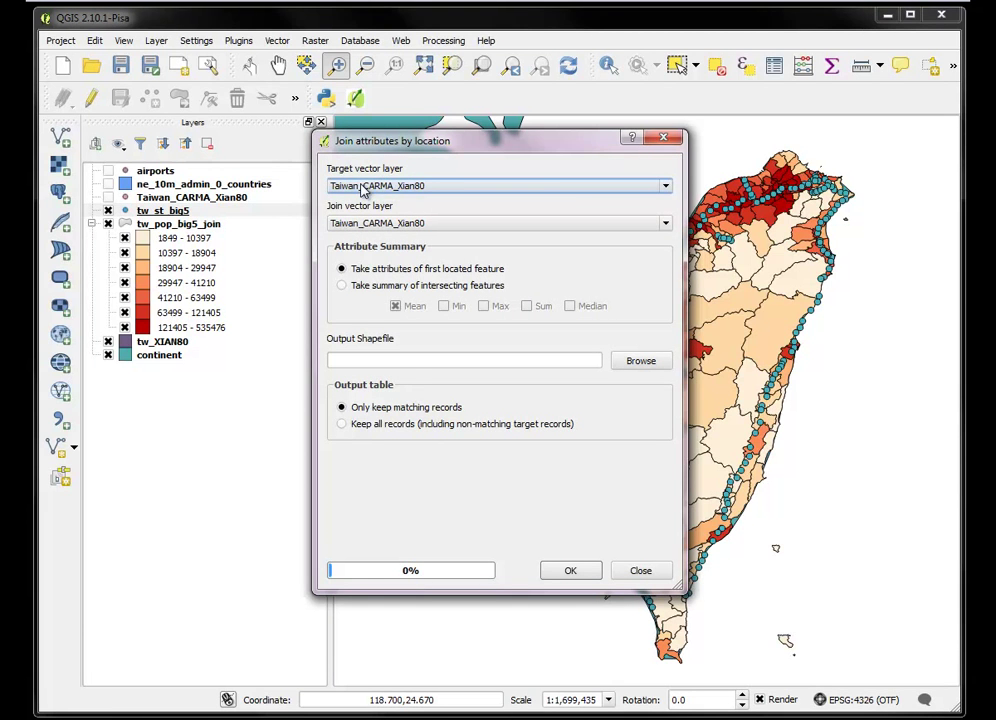
click(645, 188)
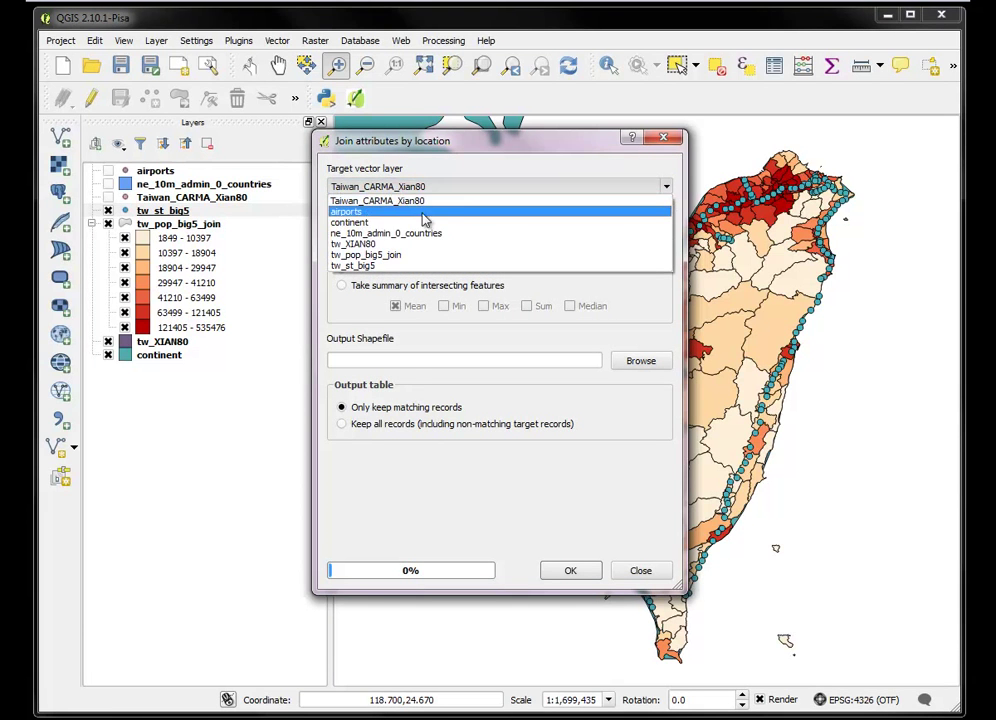
click(376, 266)
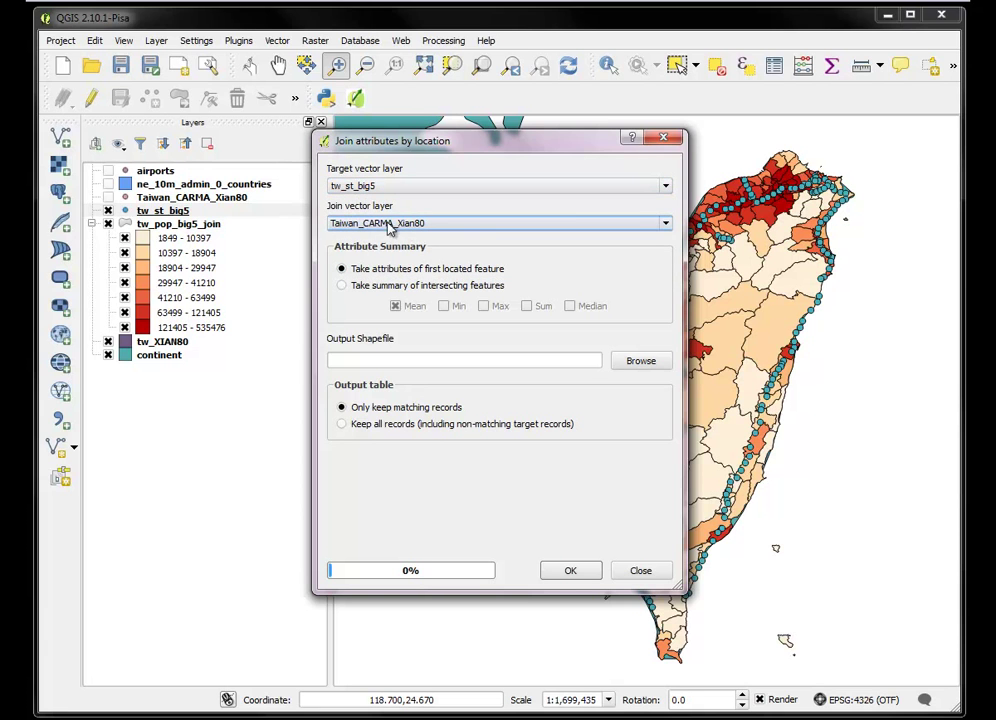
click(667, 226)
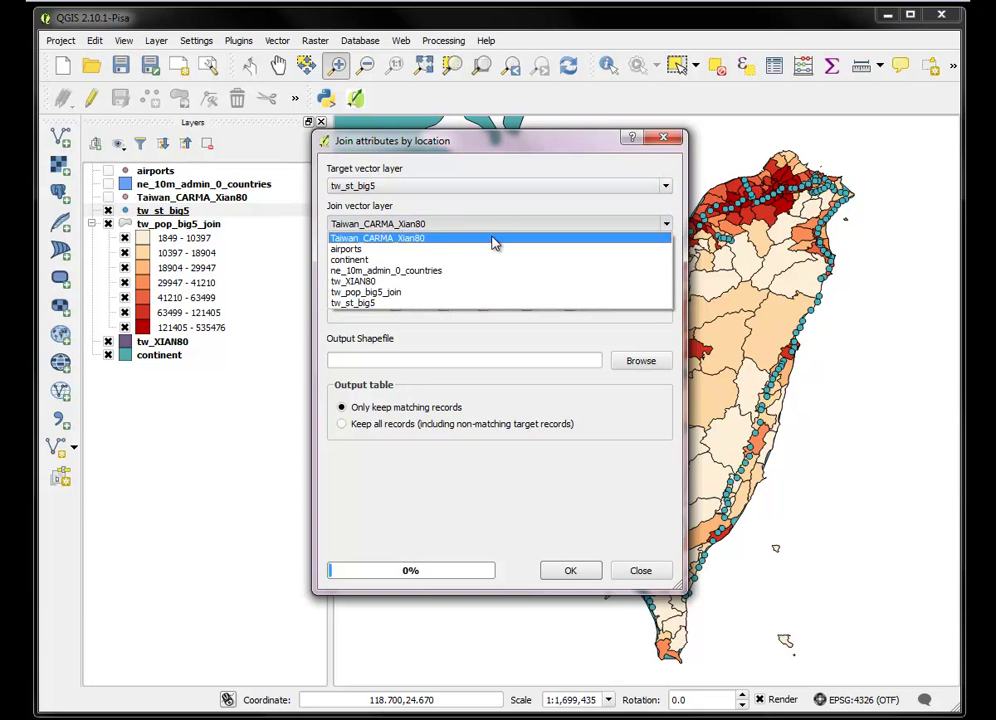
click(391, 292)
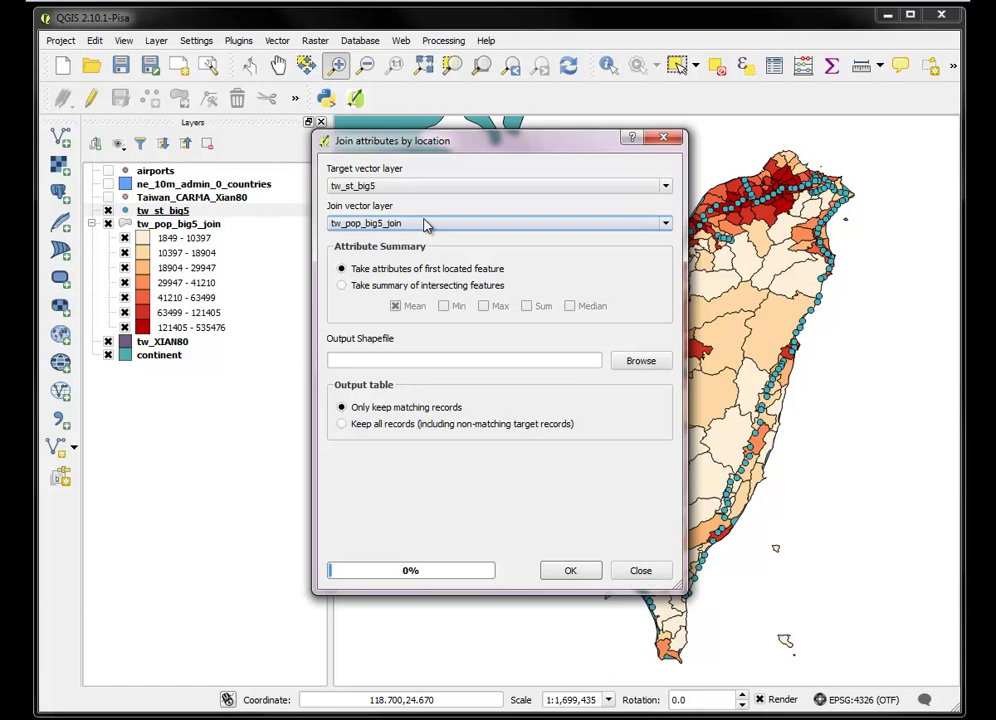
Name the join output tw_st_join.shp on the Desktop.
click(628, 363)
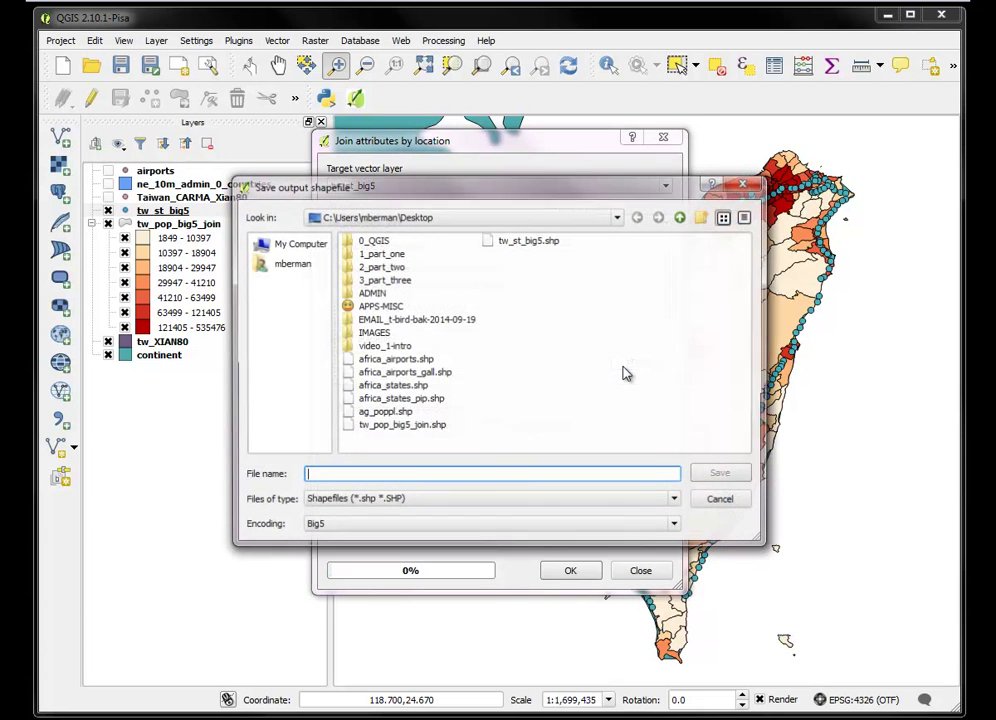
click(511, 245)
click(338, 476)
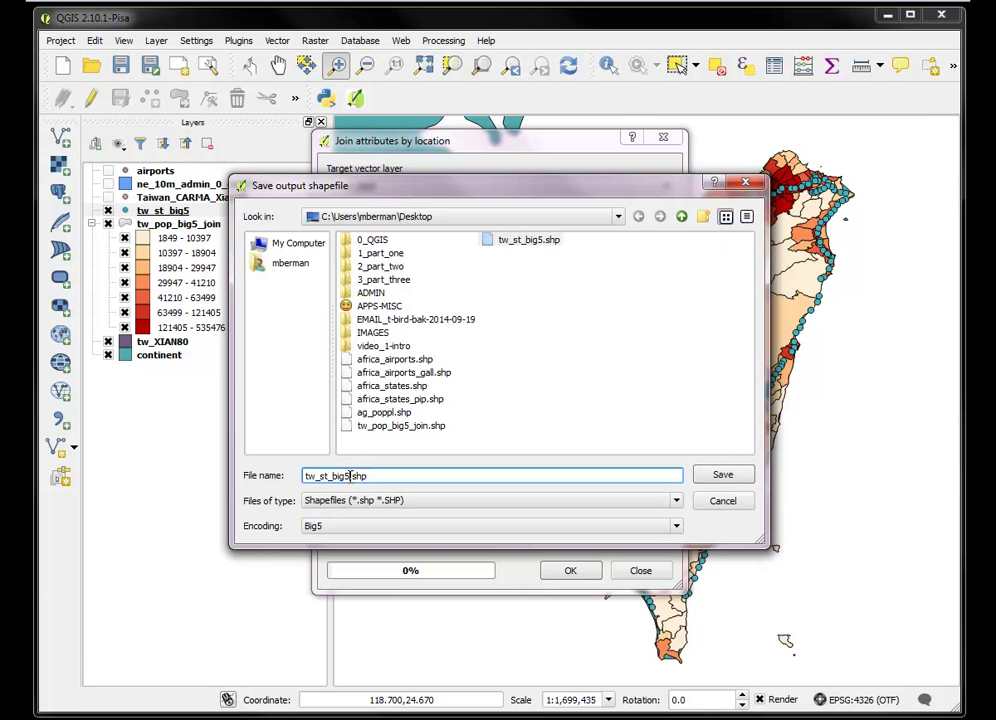
key(BackSpace)
key(BackSpace)
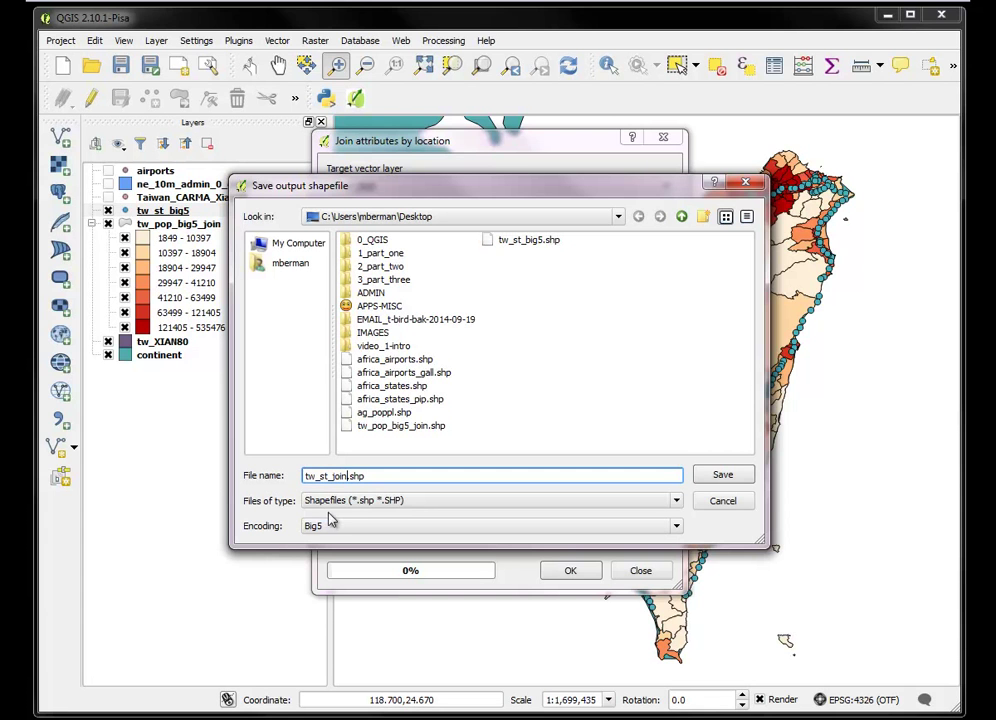
key(Return)
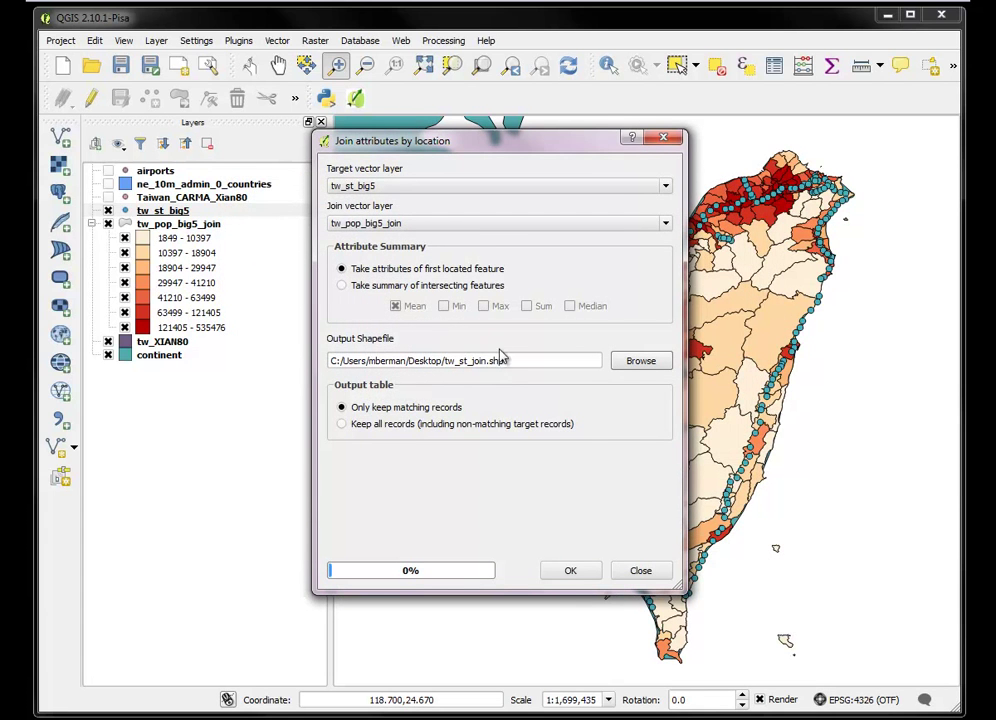
Run the join despite the CRS warning and add tw_st_join to the map.
click(571, 572)
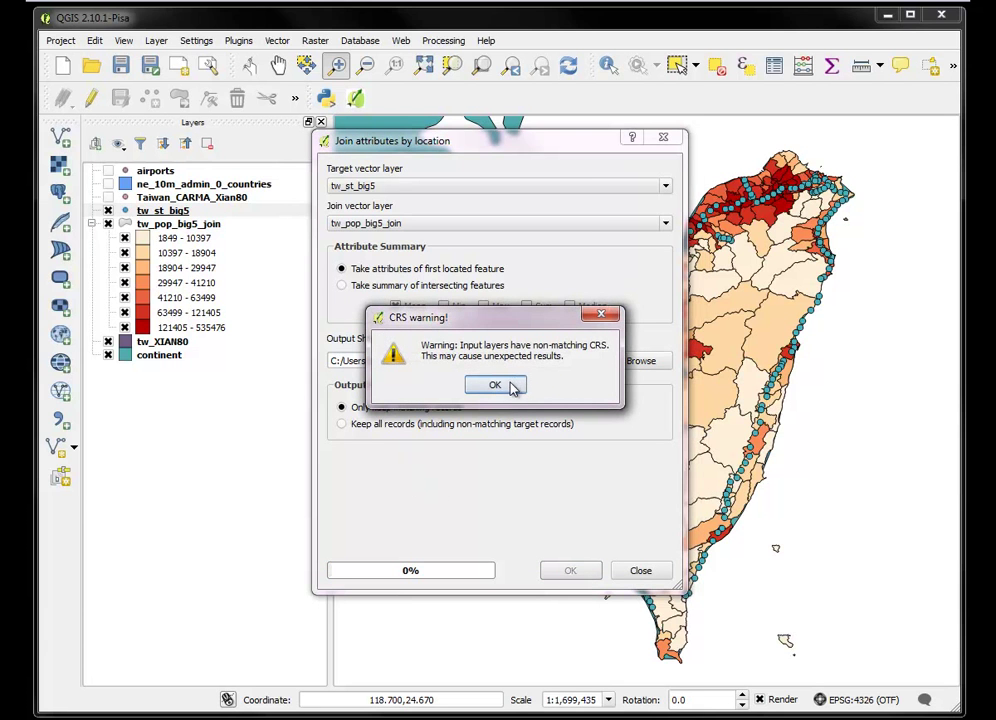
click(495, 385)
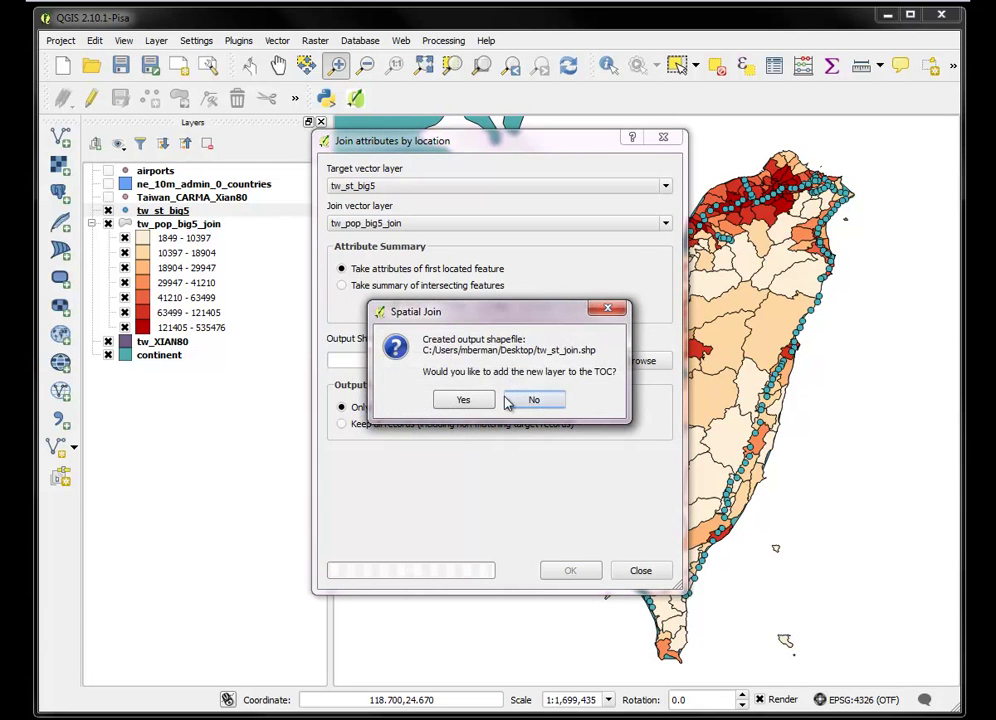
click(463, 400)
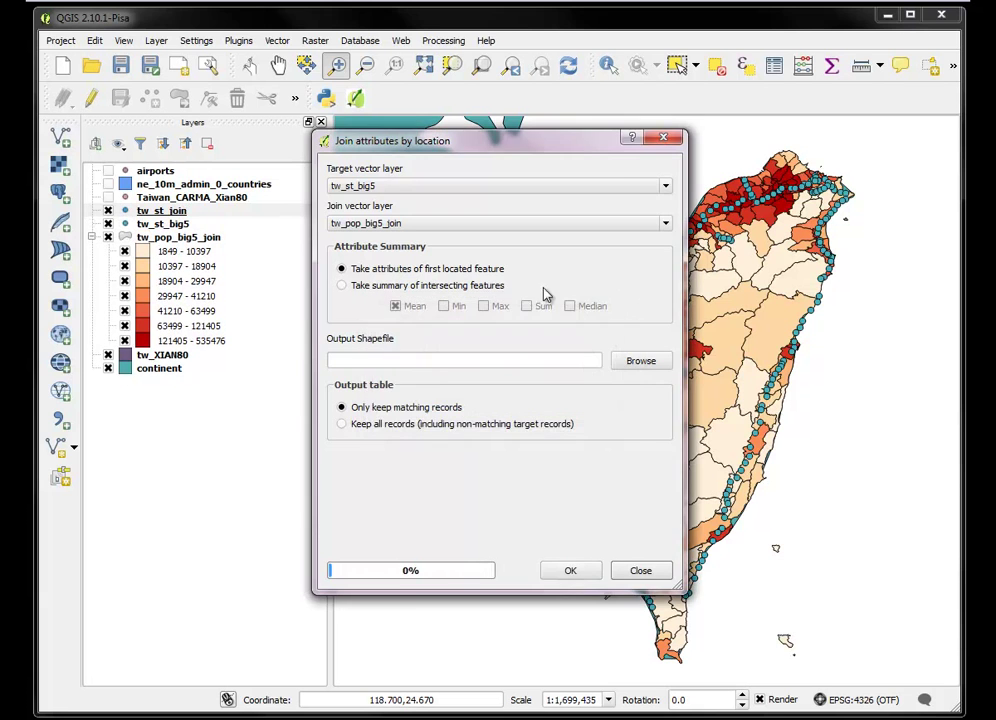
click(663, 138)
right_click(161, 214)
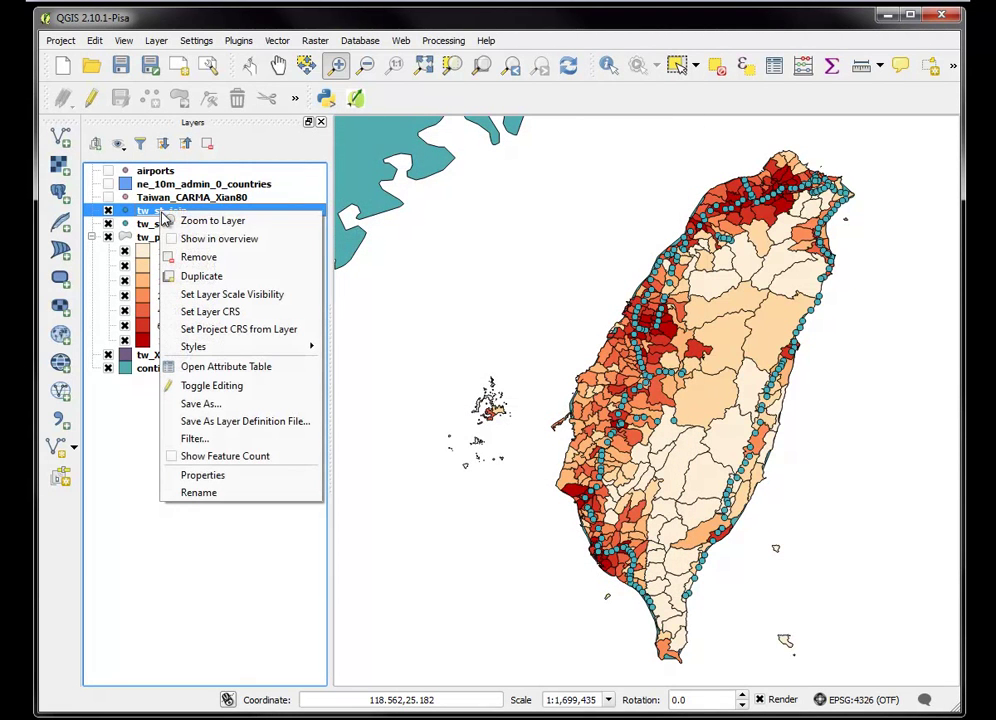
Remove tw_st_join and check that tw_pop_big5_join uses EPSG:2333 Xian 1980.
click(190, 259)
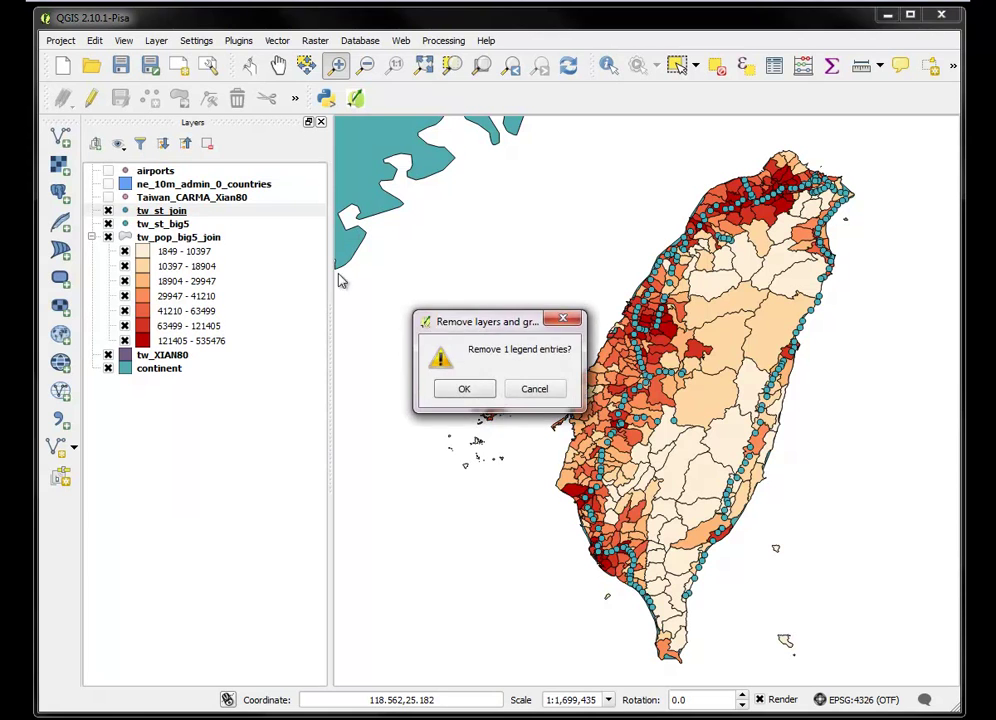
click(480, 390)
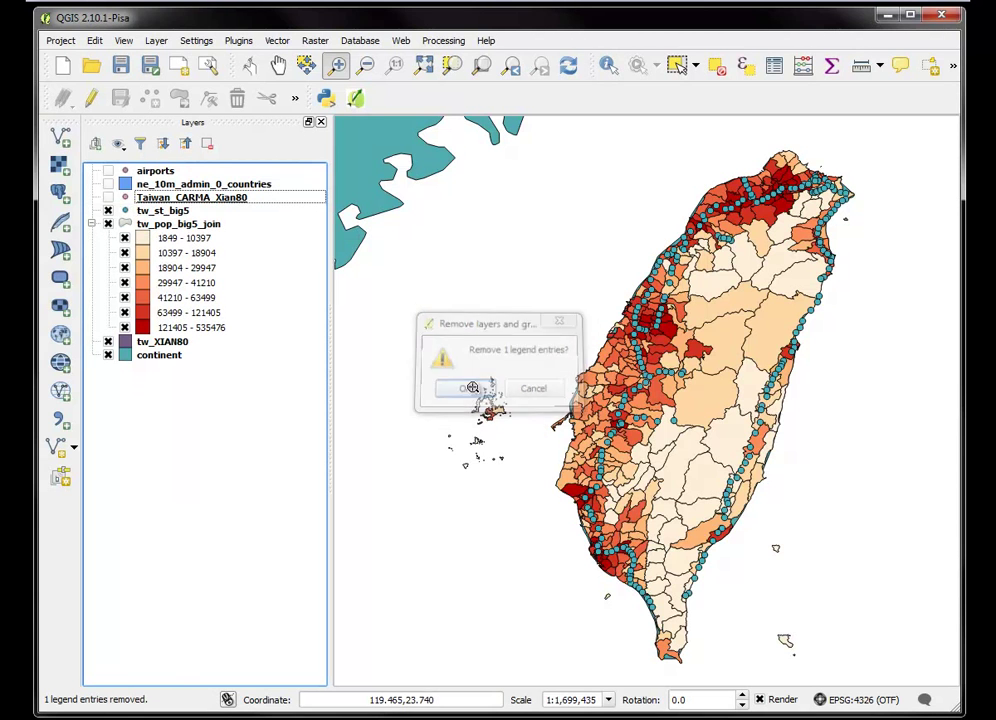
right_click(166, 223)
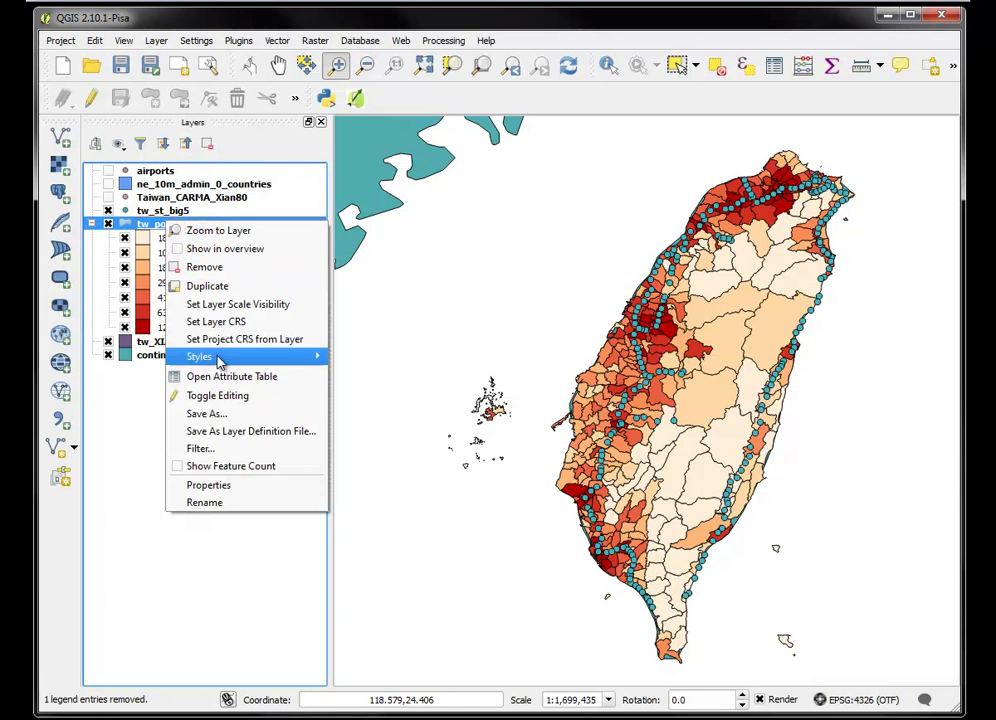
click(200, 485)
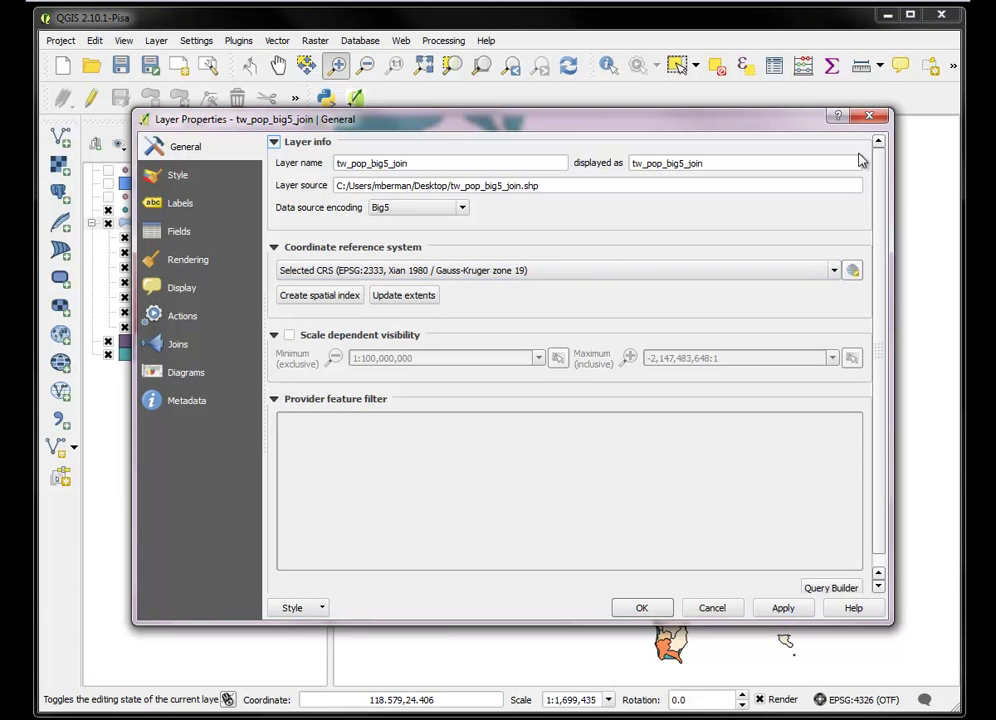
click(869, 116)
Check that tw_st_big5 uses EPSG:4326 WGS 84.
click(152, 210)
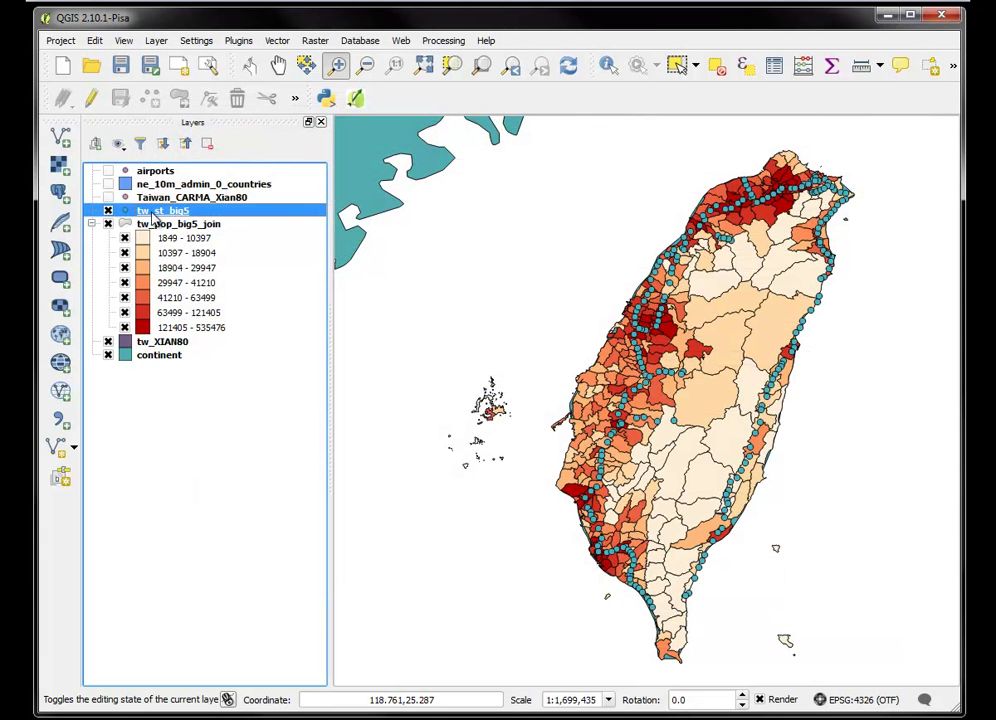
right_click(150, 211)
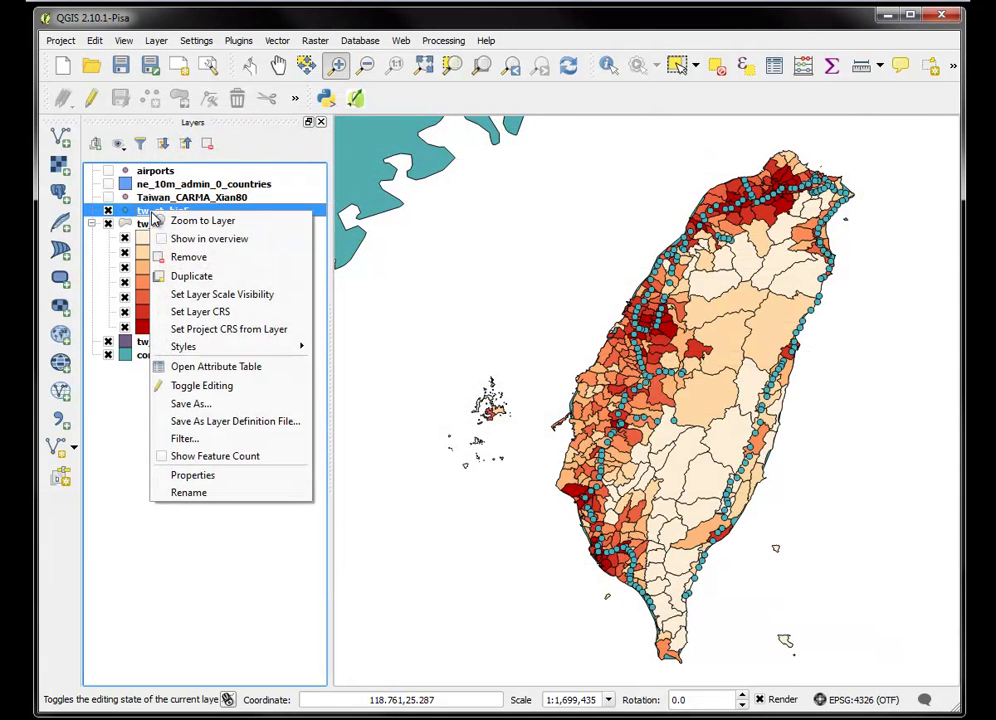
click(208, 475)
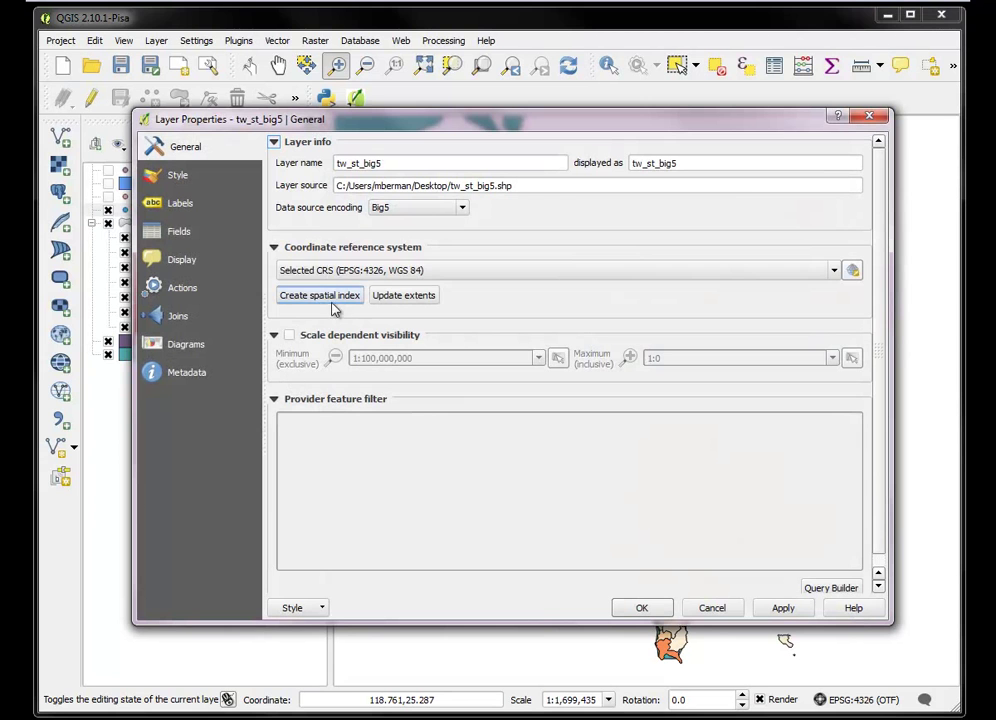
click(868, 116)
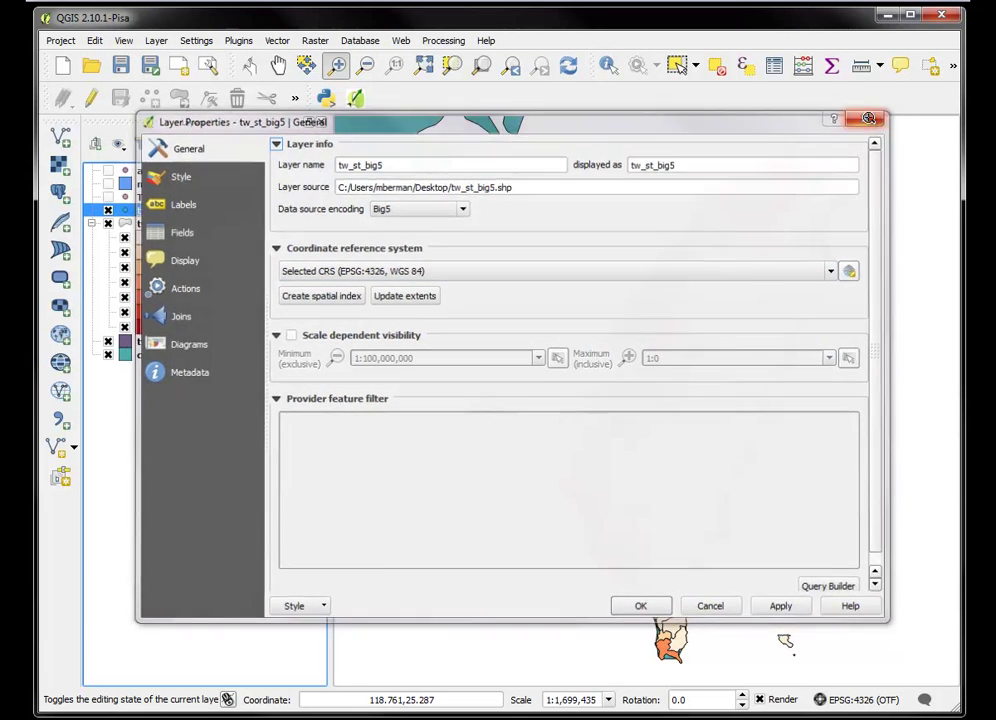
Start saving tw_st_big5 as a copy named tw_st_big5_xian80.shp.
right_click(155, 213)
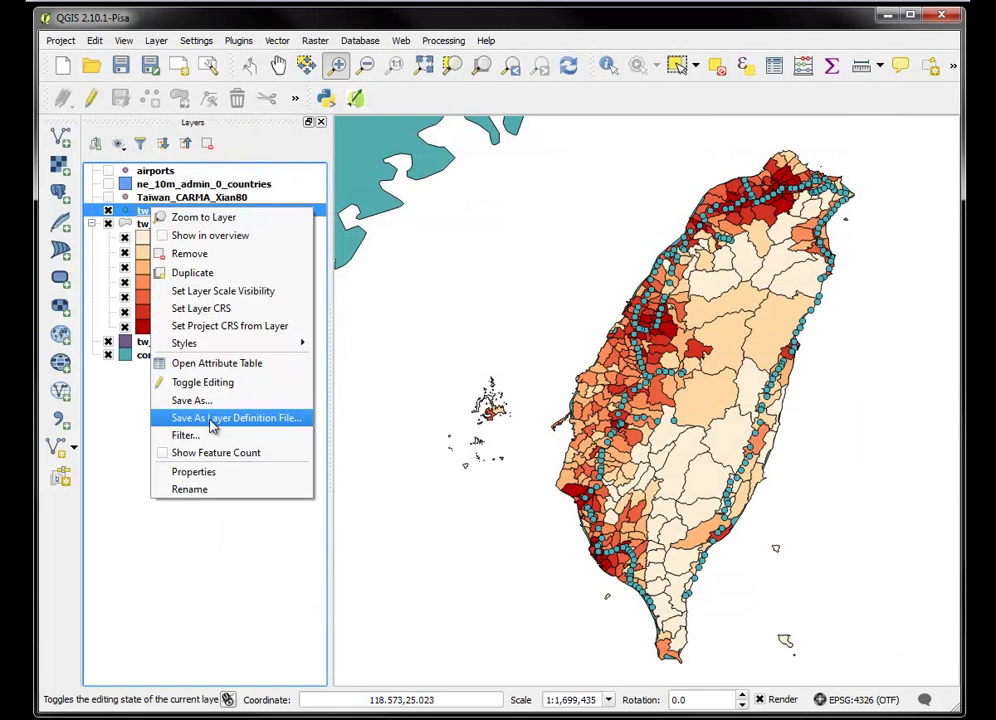
click(378, 348)
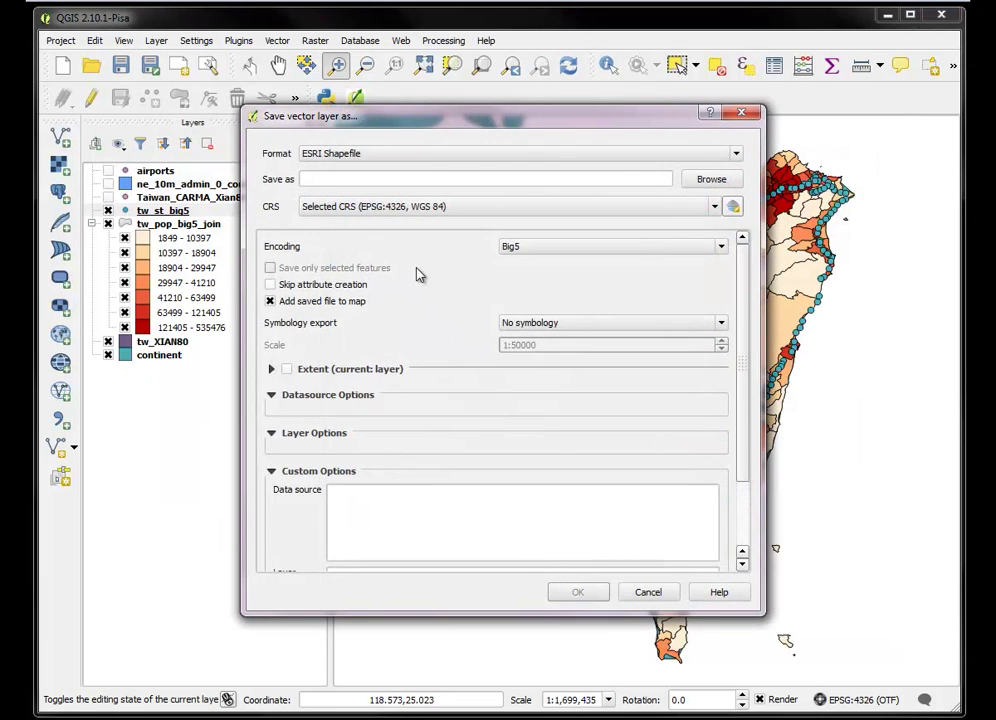
click(707, 180)
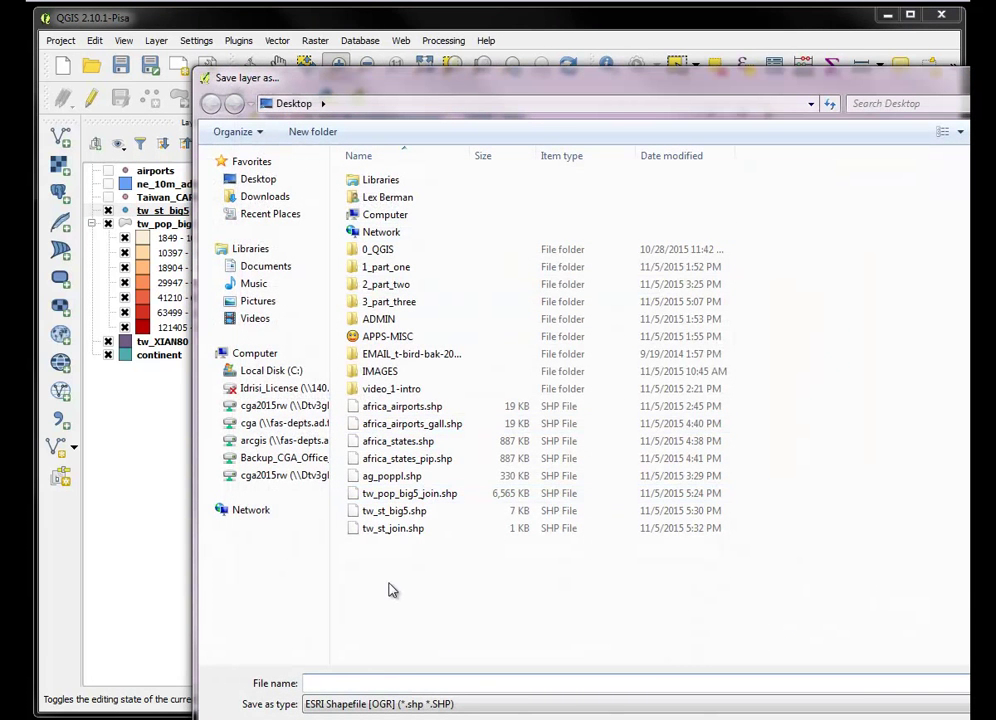
click(392, 511)
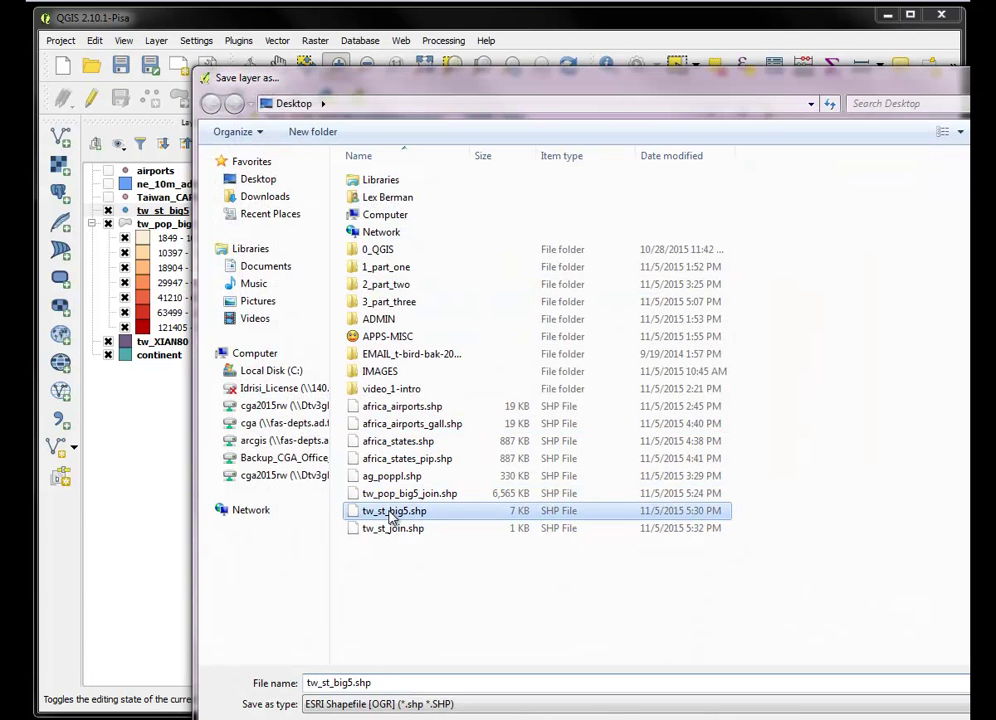
click(349, 682)
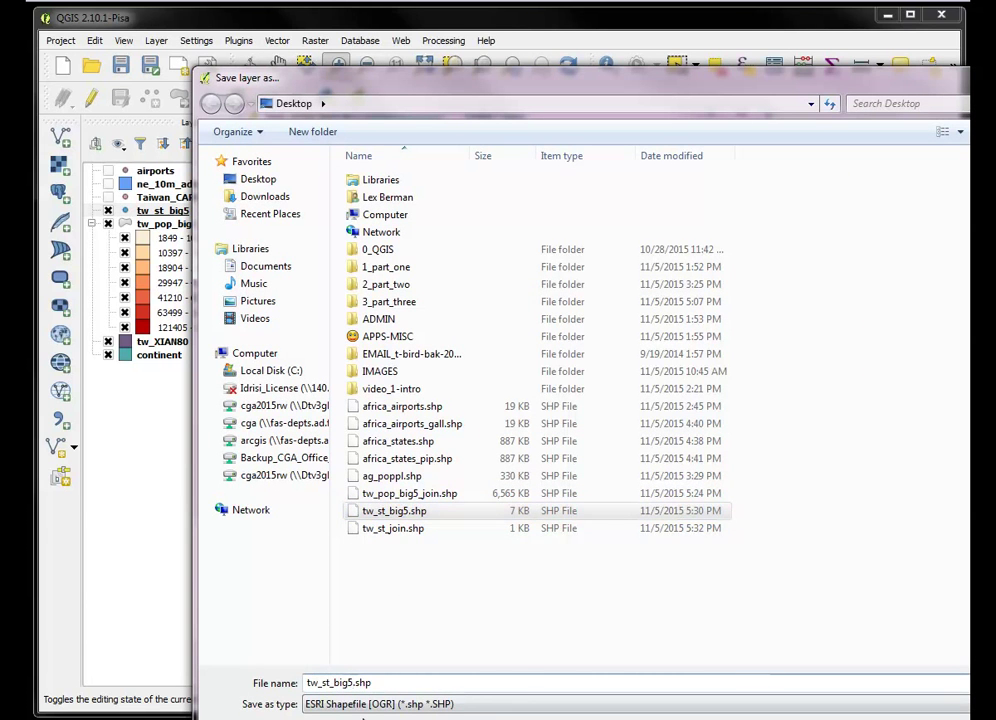
text(_xian80)
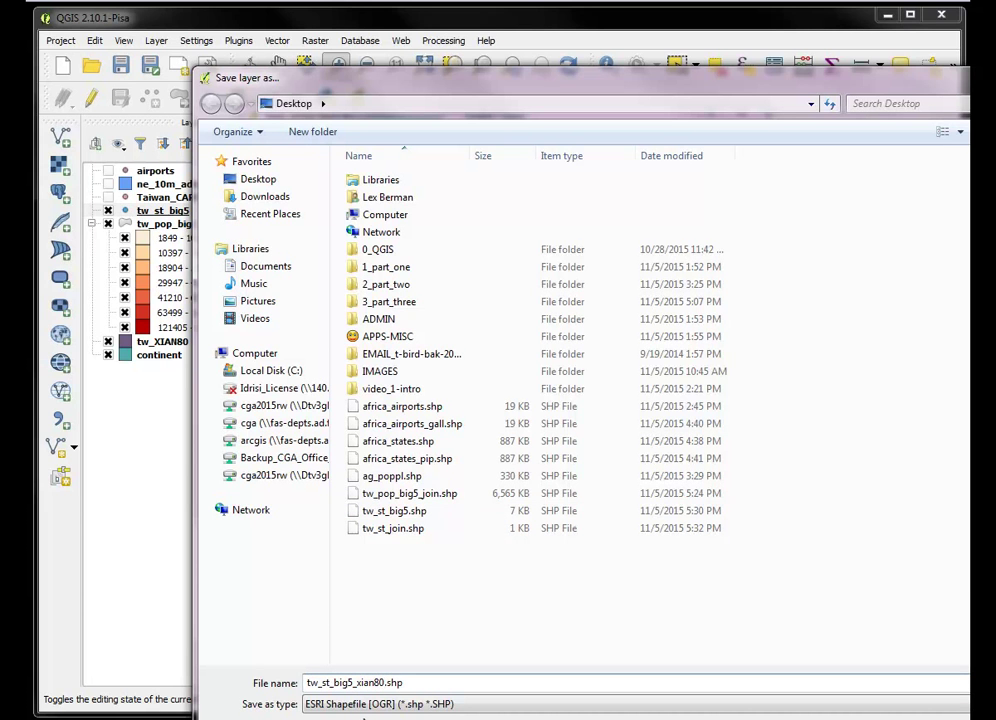
key(Return)
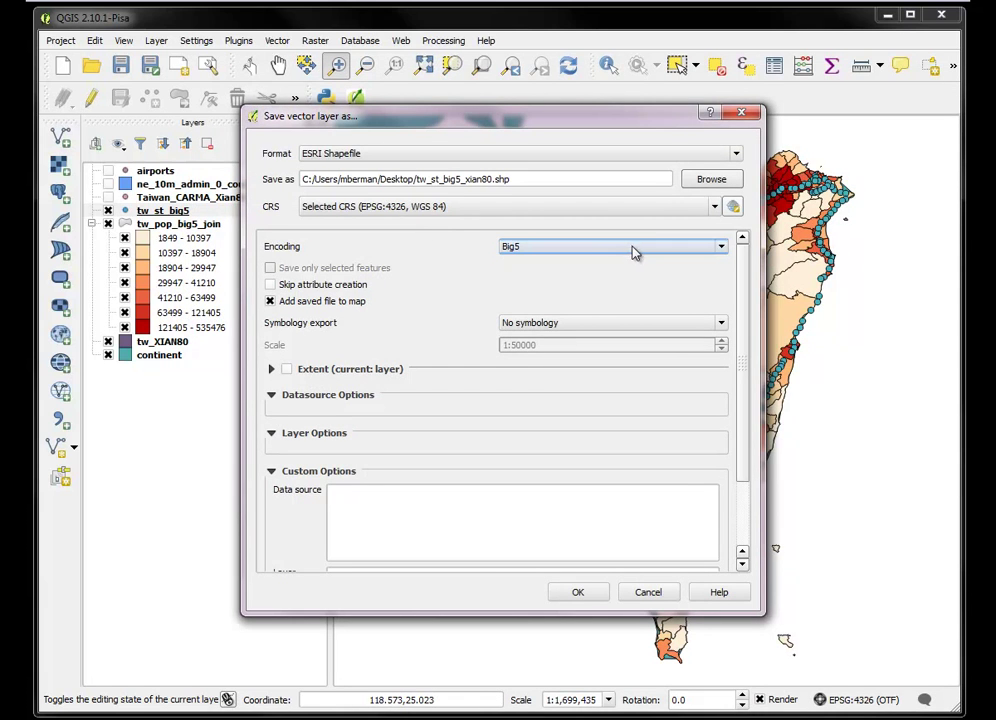
Give the copy the Xian 1980 / Gauss-Kruger zone 19 CRS and save it.
click(716, 206)
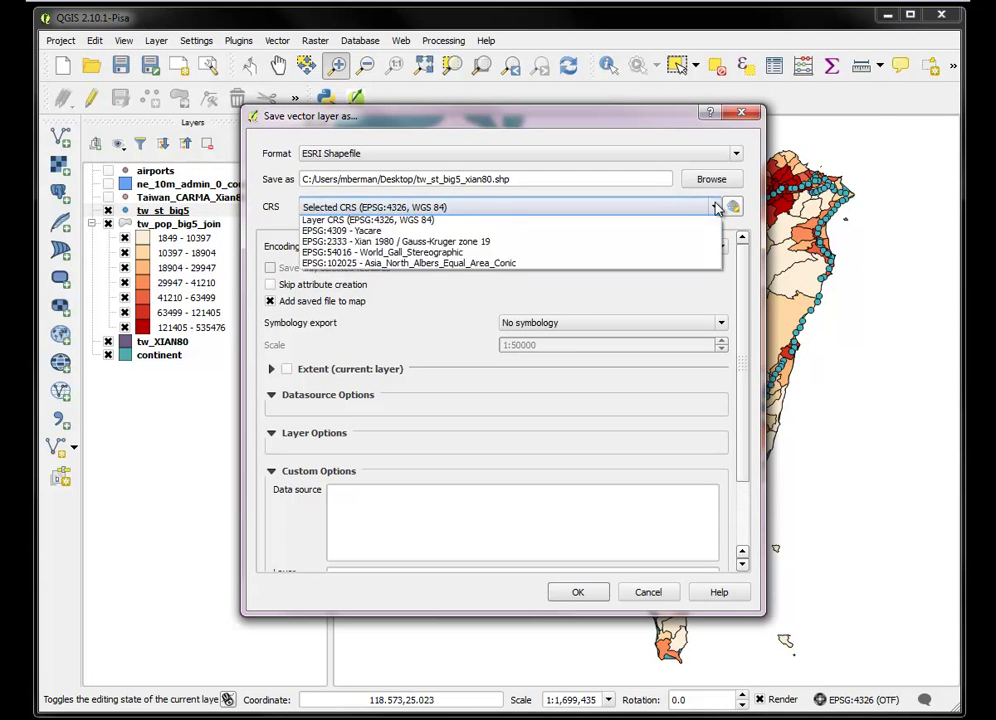
click(733, 207)
click(733, 206)
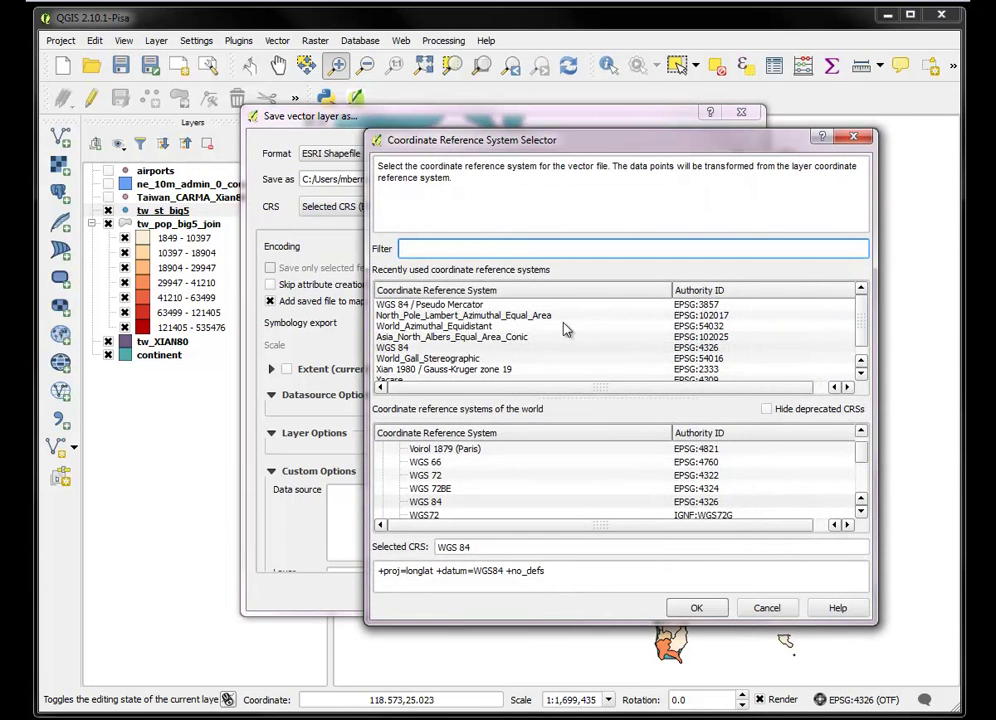
click(435, 369)
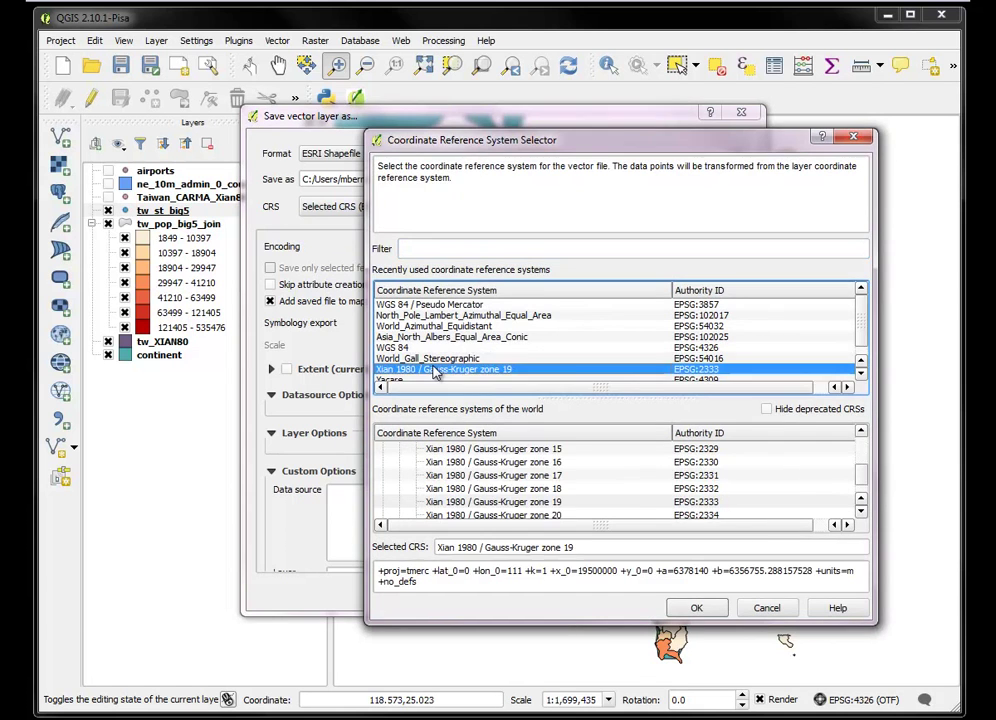
click(695, 607)
click(576, 592)
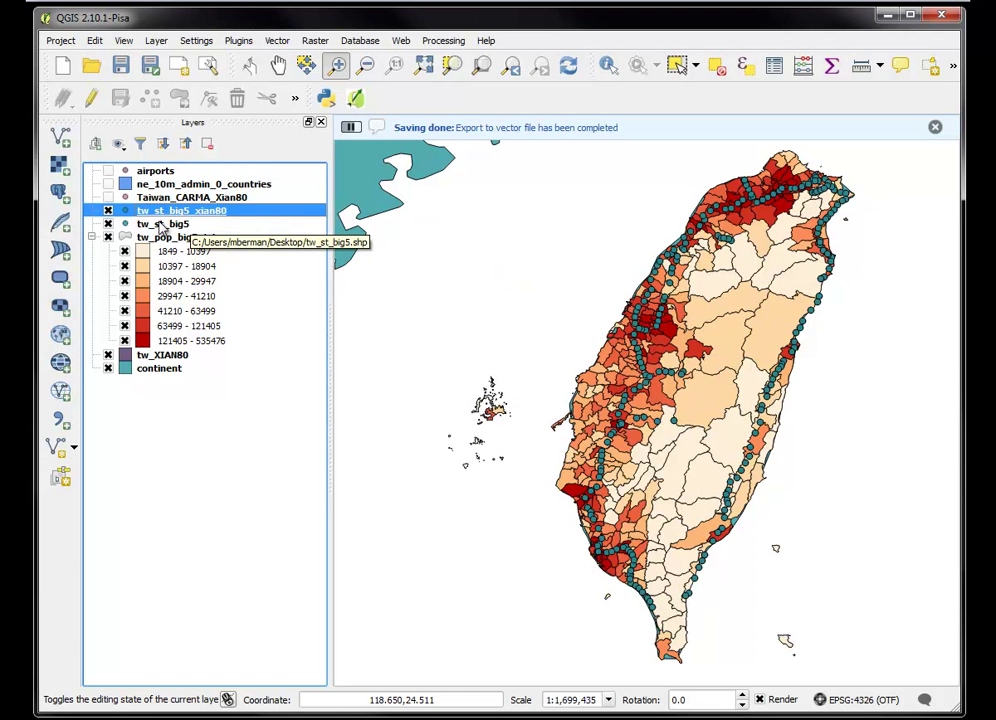
Remove the original tw_st_big5 layer.
click(160, 224)
right_click(160, 224)
click(198, 266)
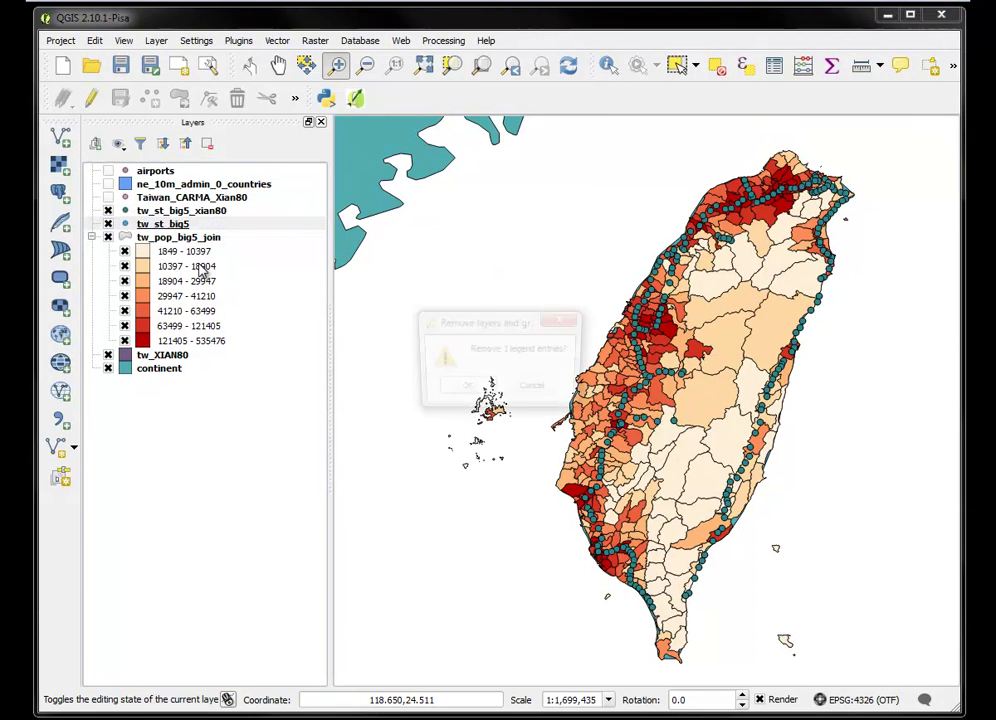
click(468, 388)
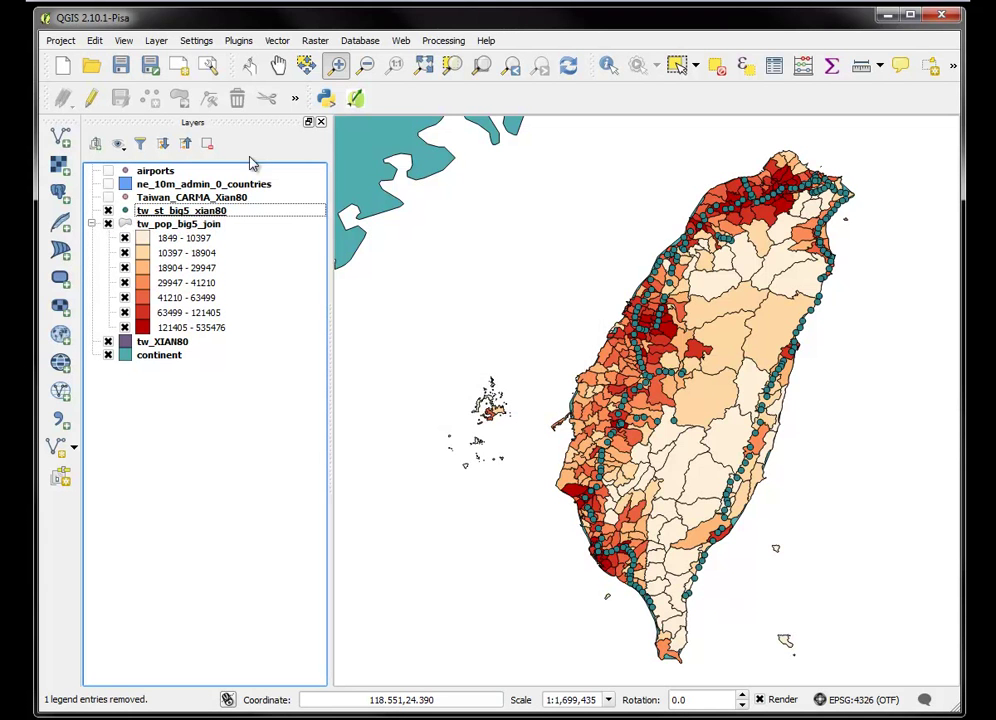
Set up Join Attributes by Location with target tw_st_big5_xian80 and join layer tw_pop_big5_join.
click(280, 42)
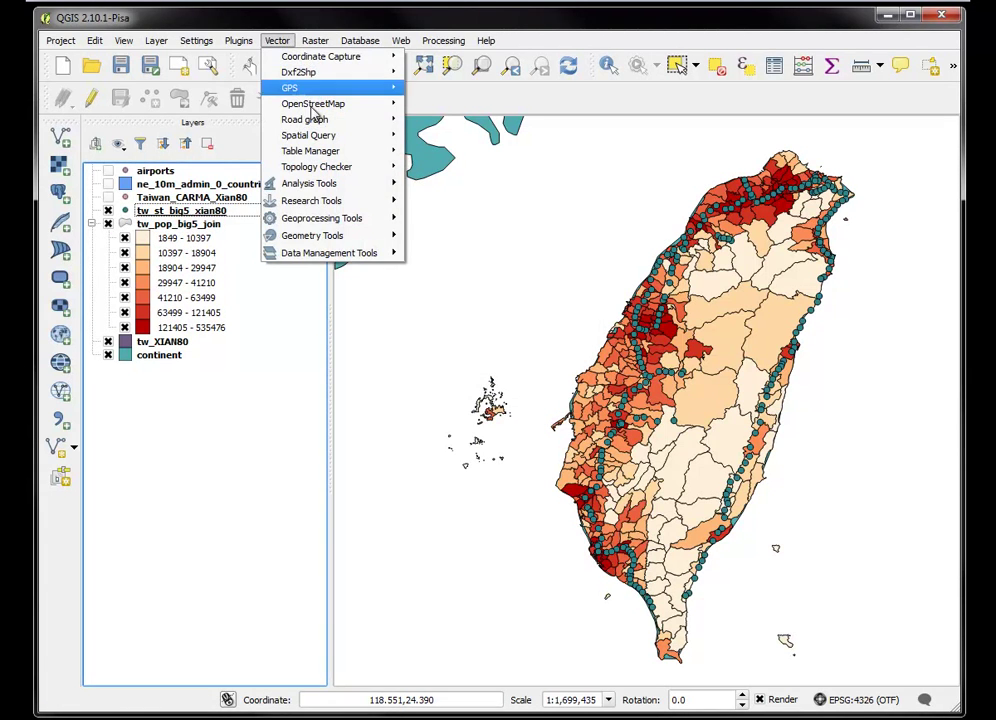
mouse_move(343, 237)
mouse_move(368, 254)
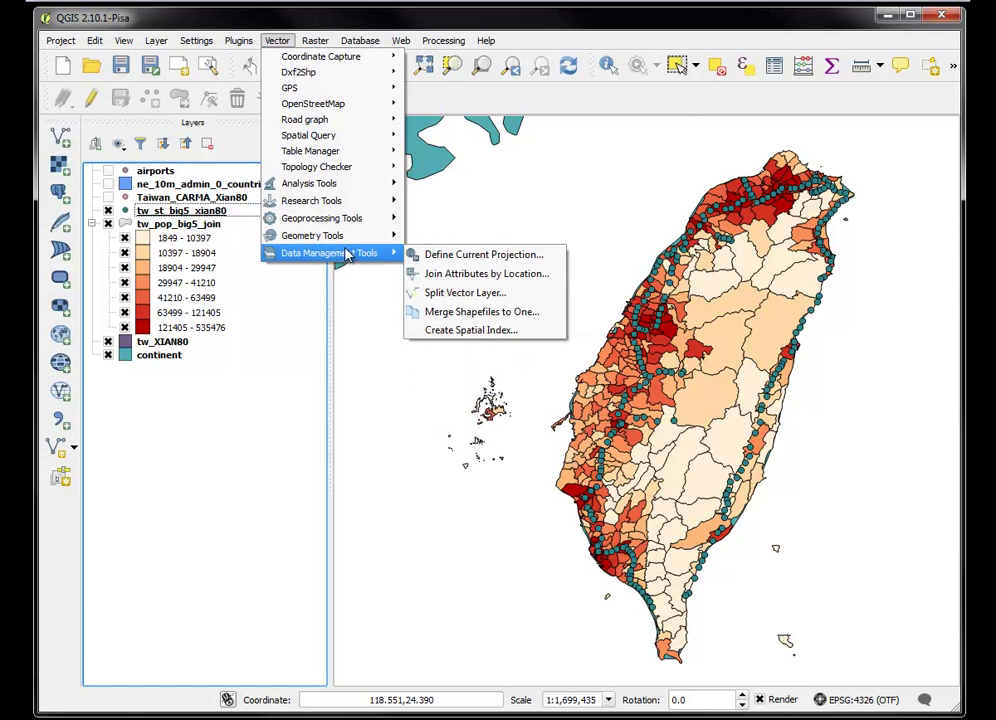
click(447, 276)
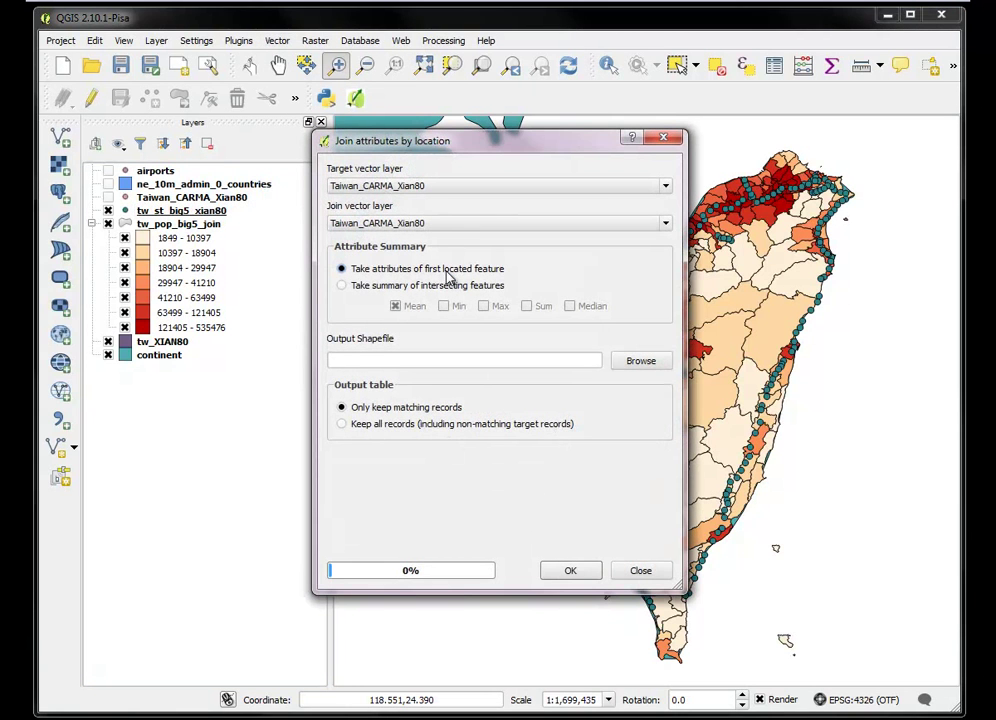
click(659, 189)
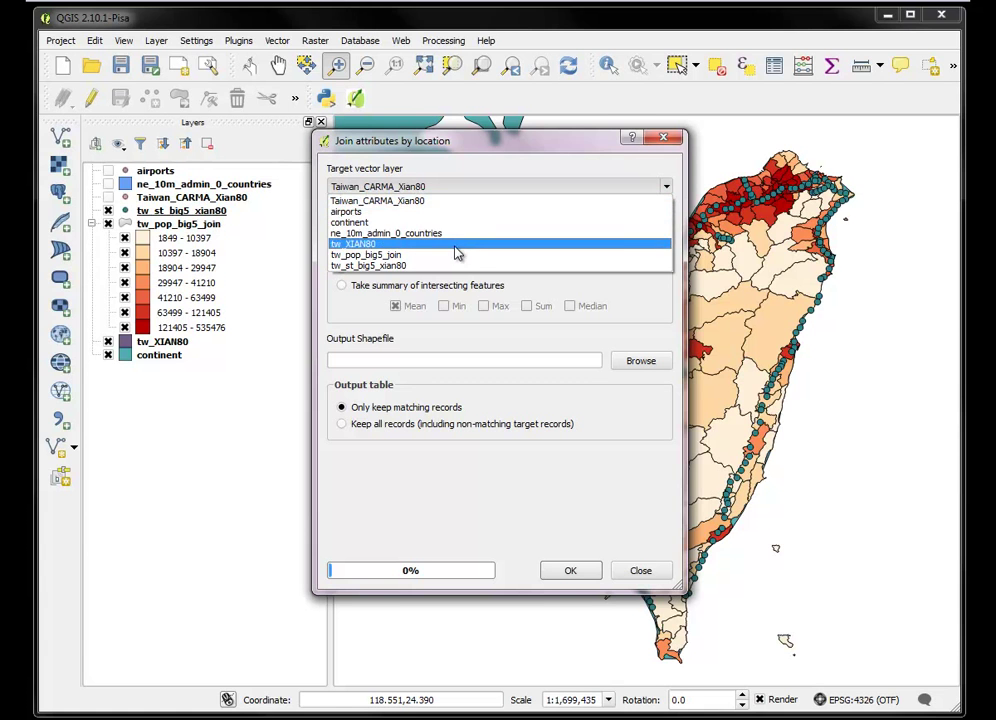
click(416, 266)
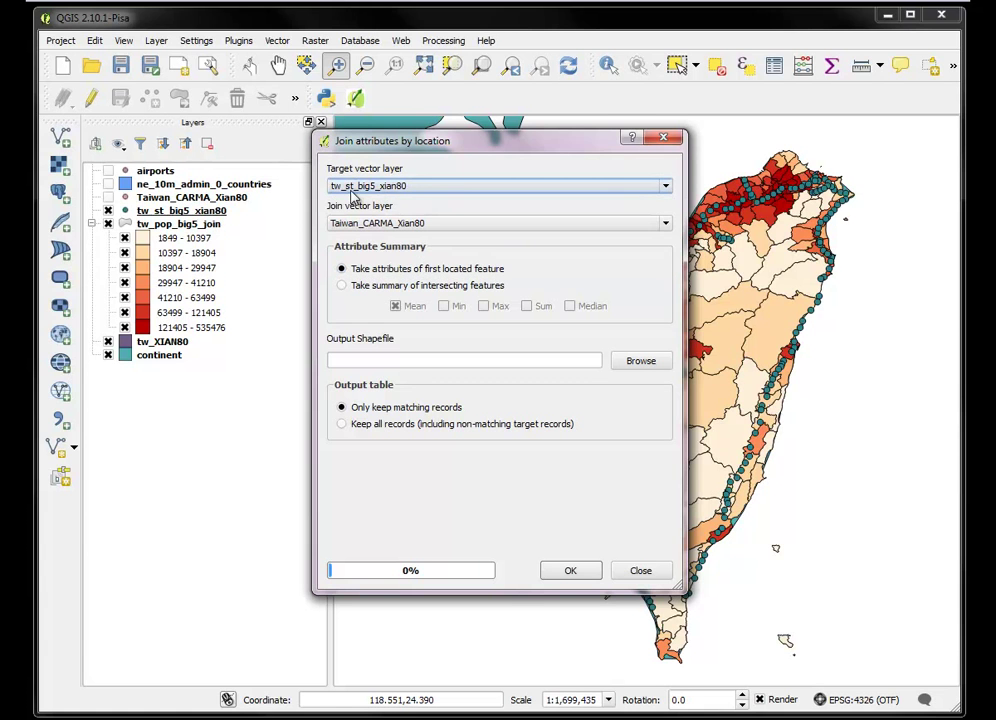
click(667, 226)
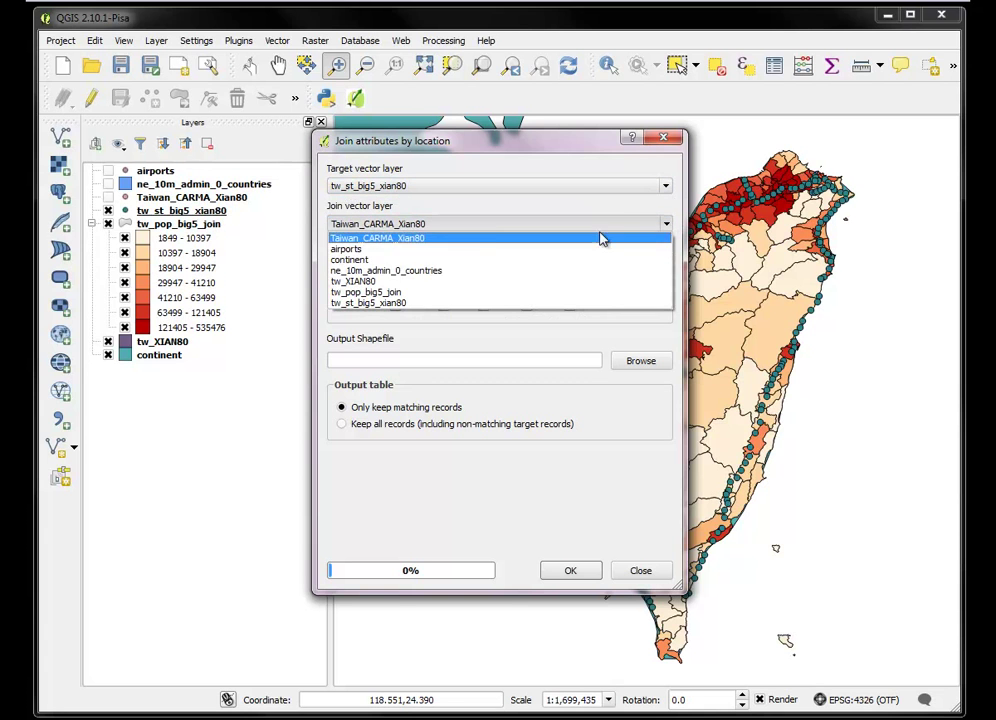
click(409, 296)
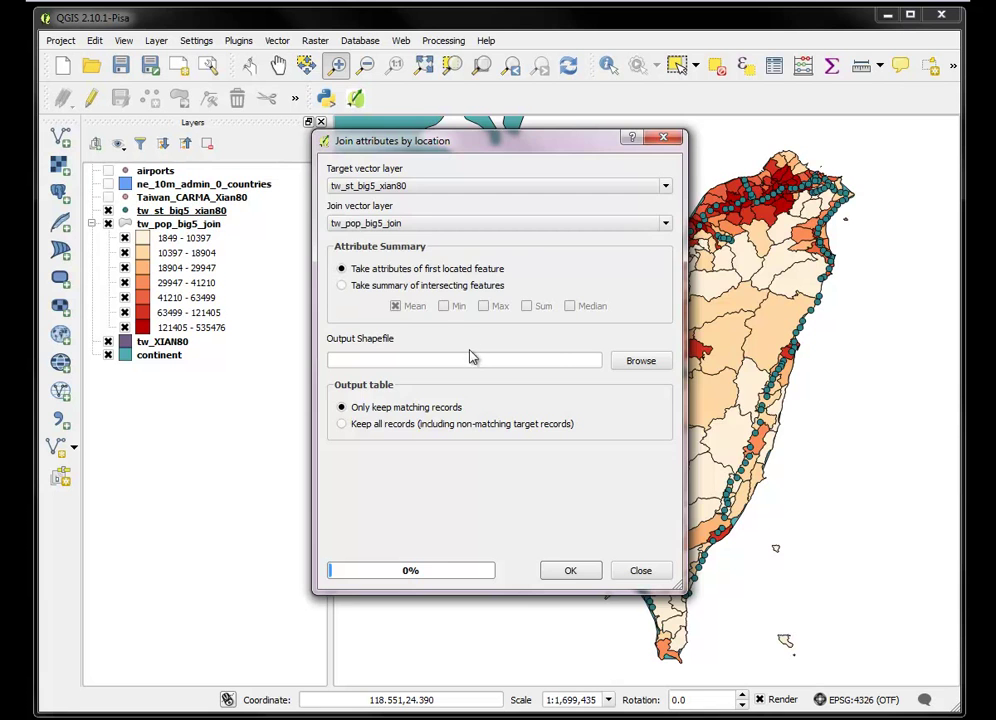
Overwrite tw_st_join.shp with the join output and add it to the map.
click(640, 362)
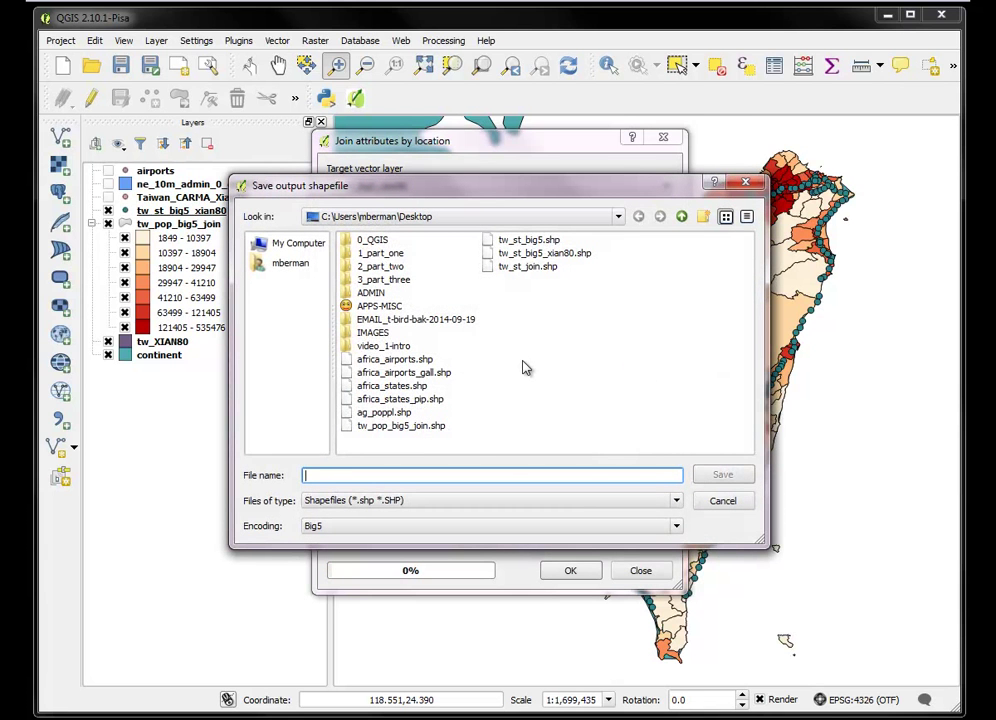
click(527, 267)
click(710, 476)
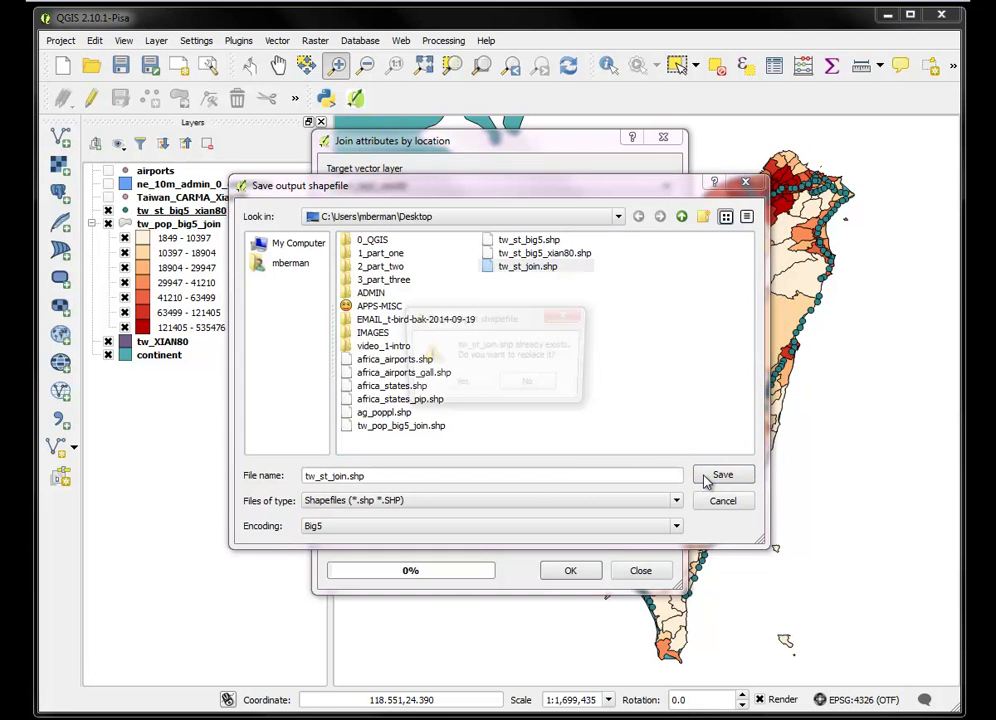
click(459, 385)
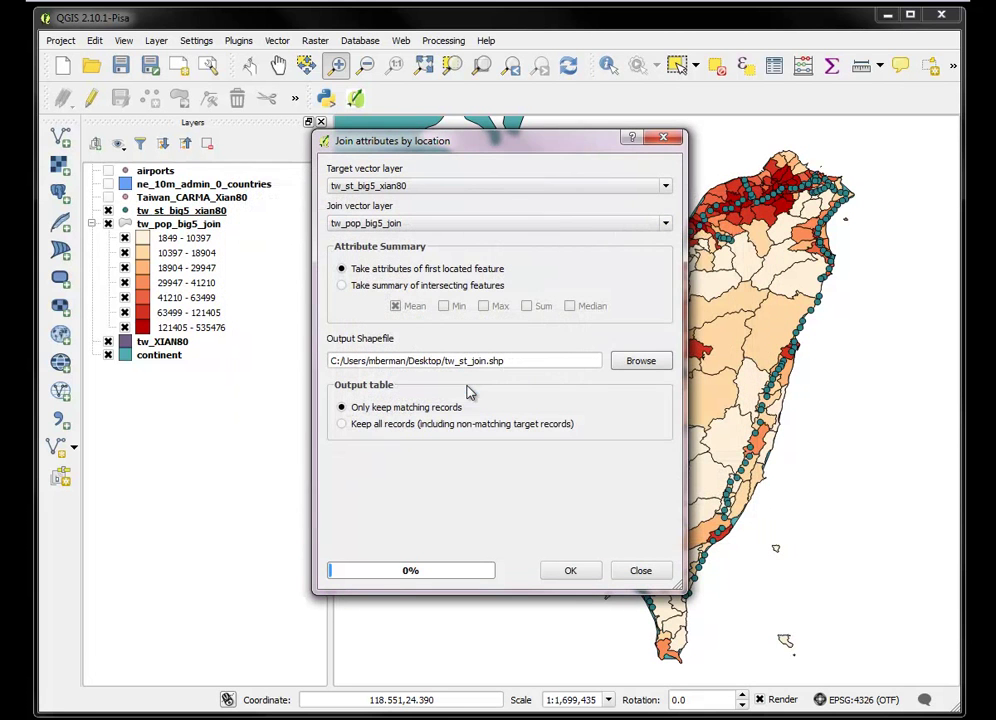
click(556, 571)
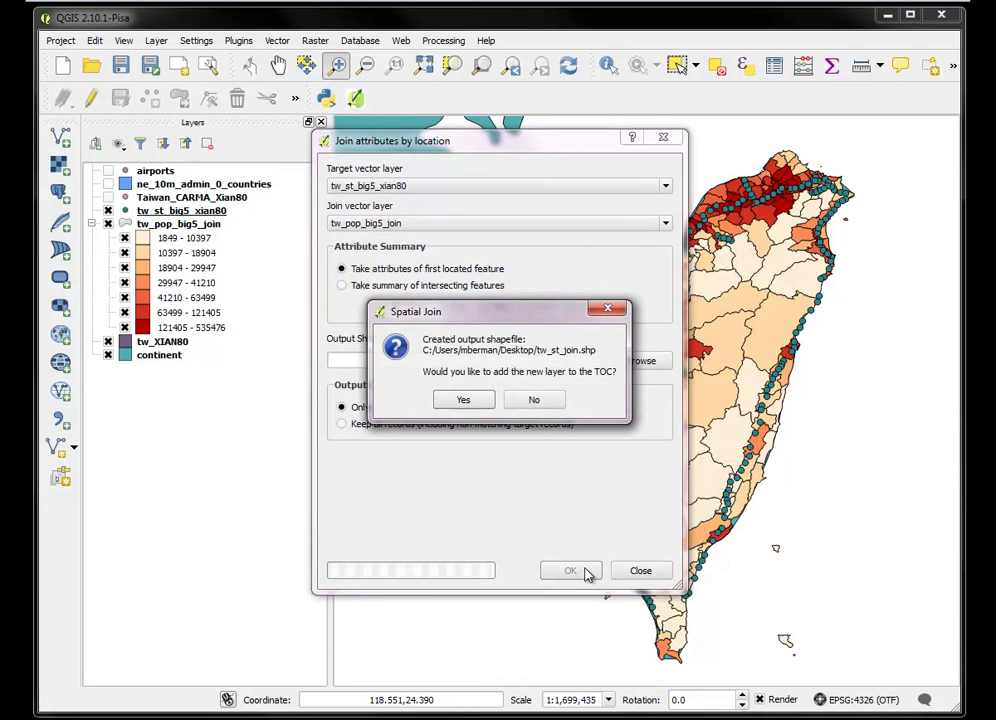
click(470, 401)
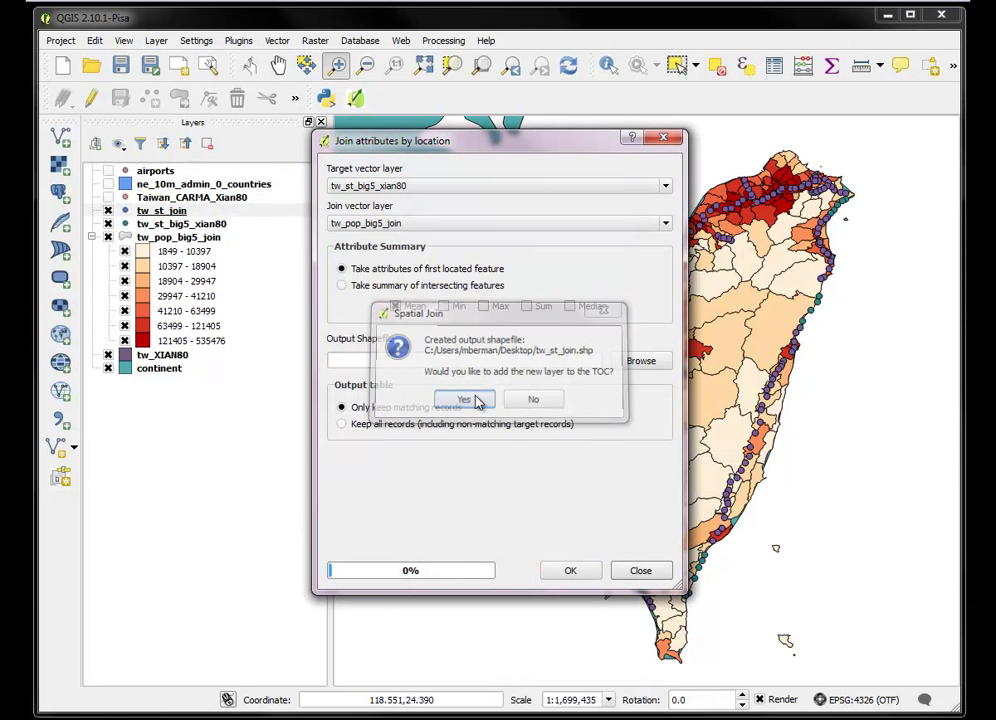
click(642, 570)
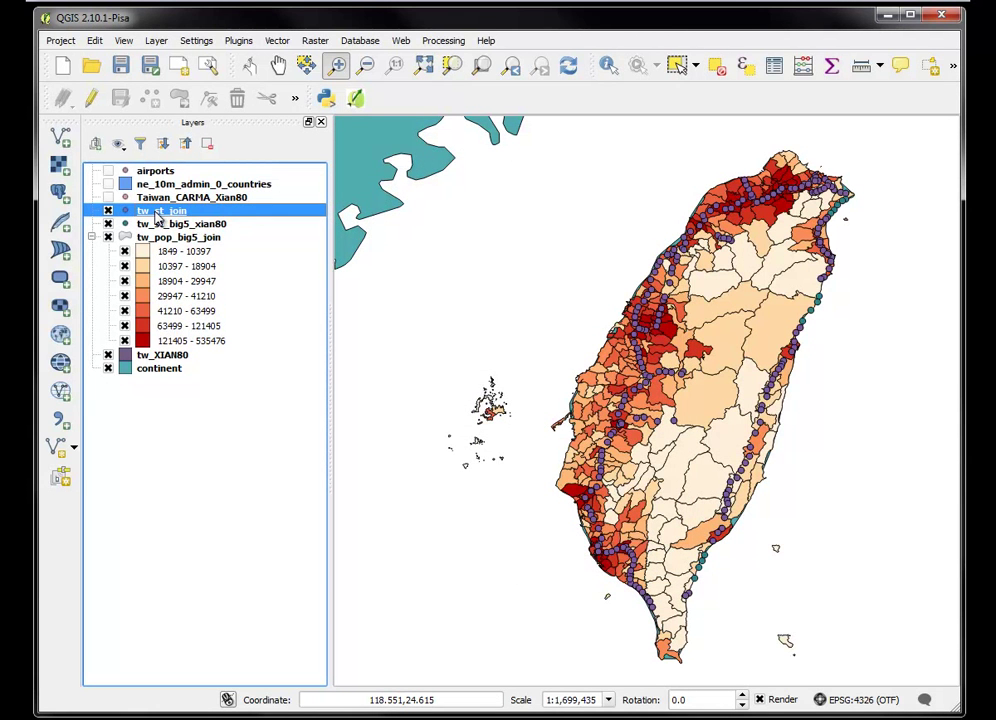
Open and enlarge the tw_st_join attribute table, scrolling to the pop_2000–pop_2002 columns.
right_click(157, 218)
click(258, 367)
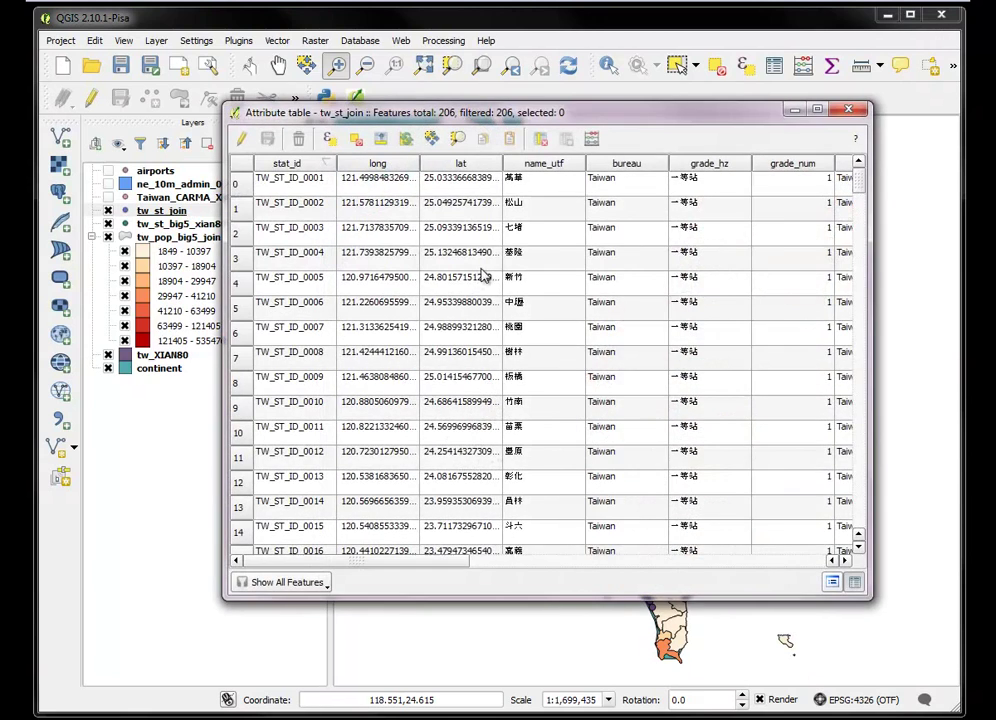
drag(700, 118, 558, 62)
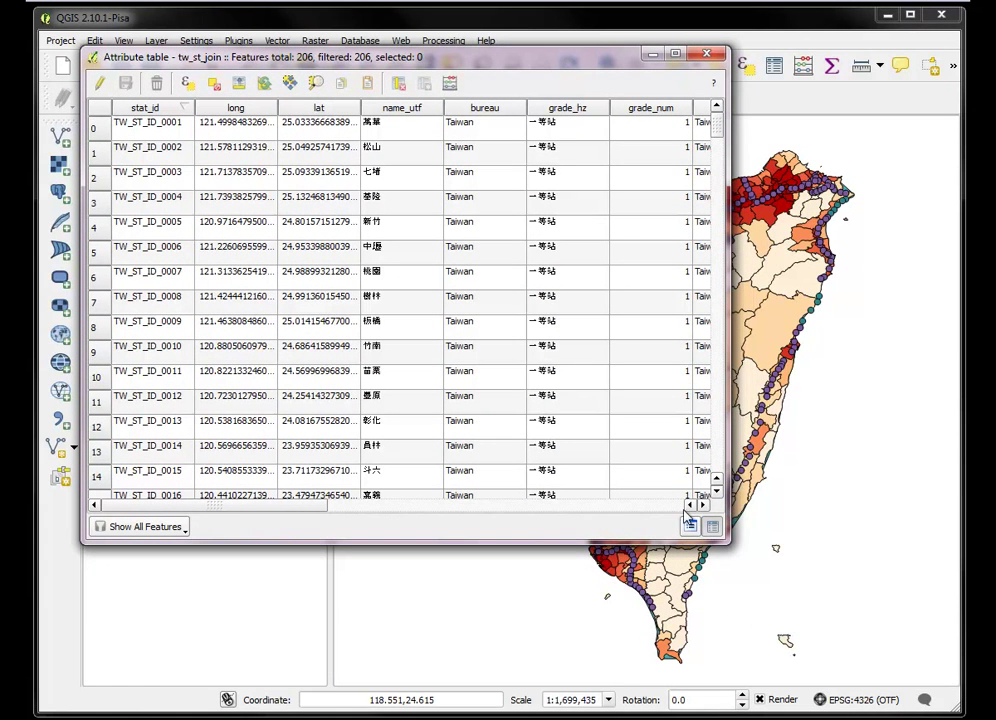
drag(731, 546, 890, 520)
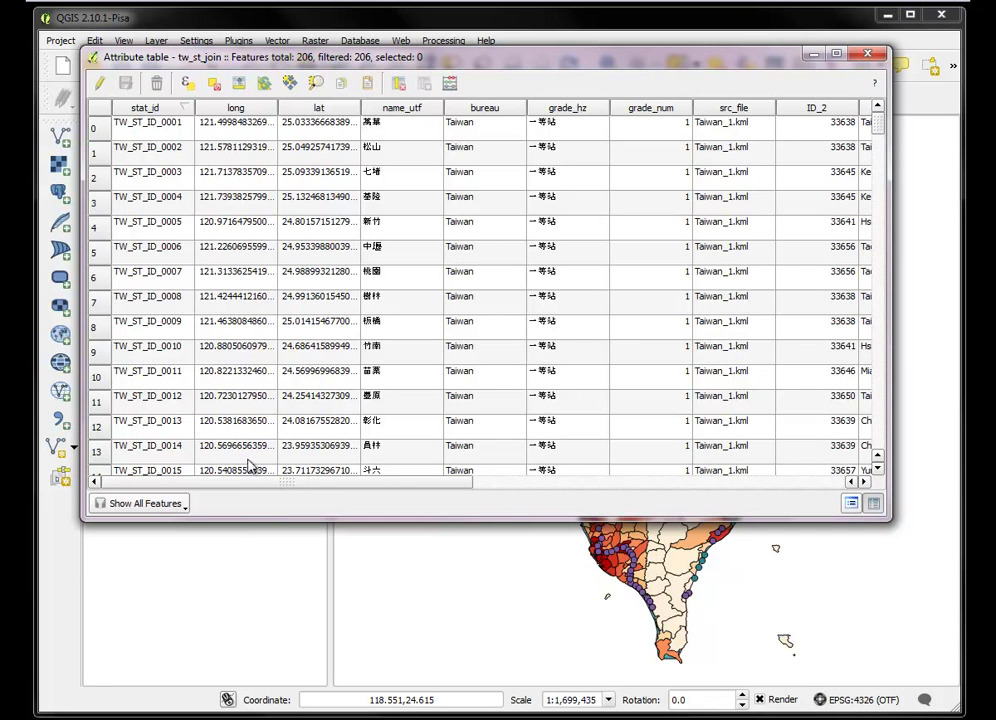
drag(273, 483, 536, 471)
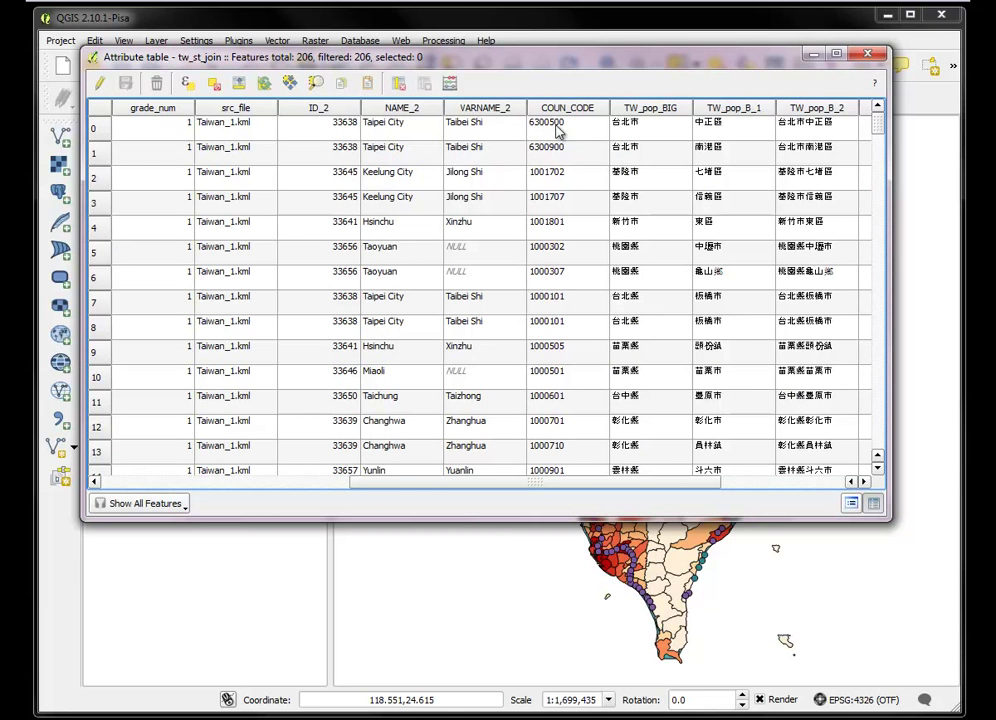
drag(423, 480, 540, 479)
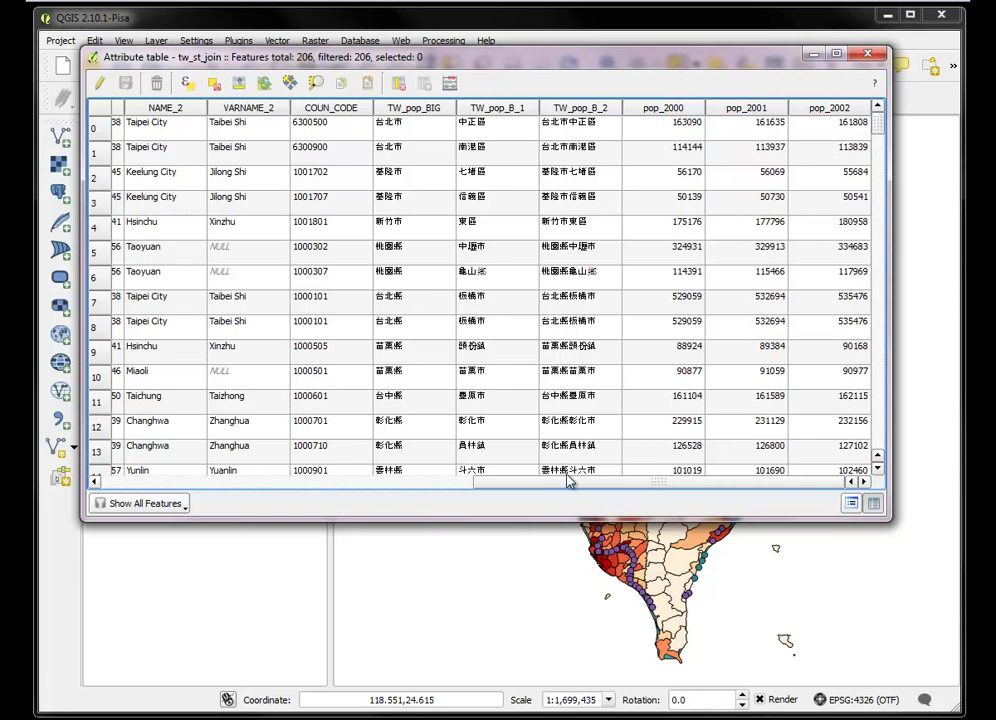
drag(571, 481, 757, 456)
Close the tw_st_join attribute table to return to the township population map with stations.
click(867, 56)
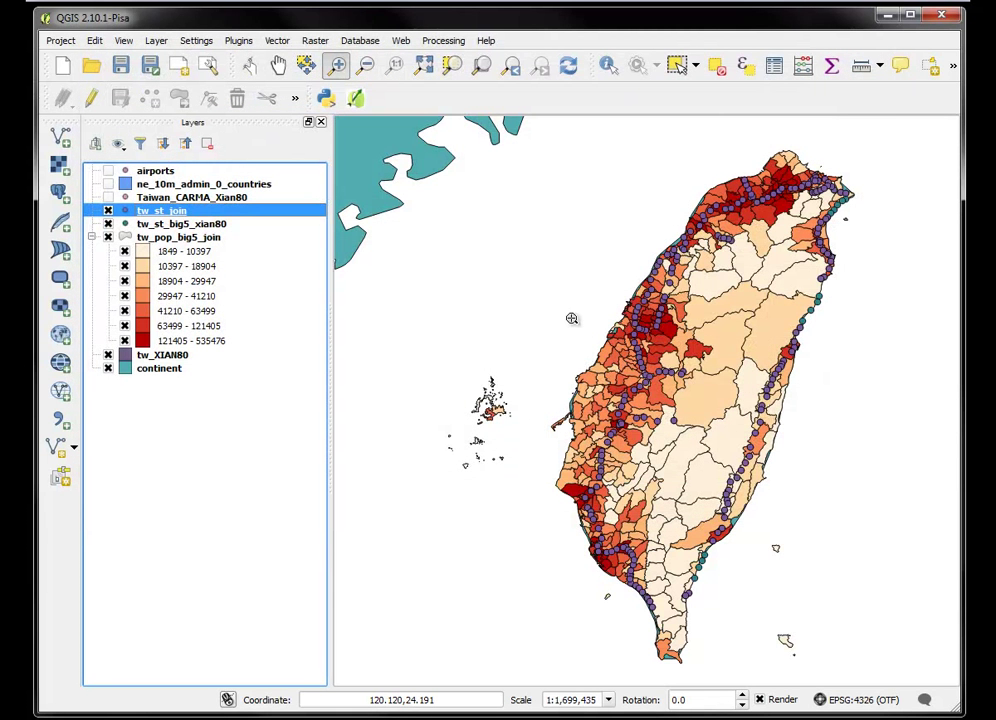